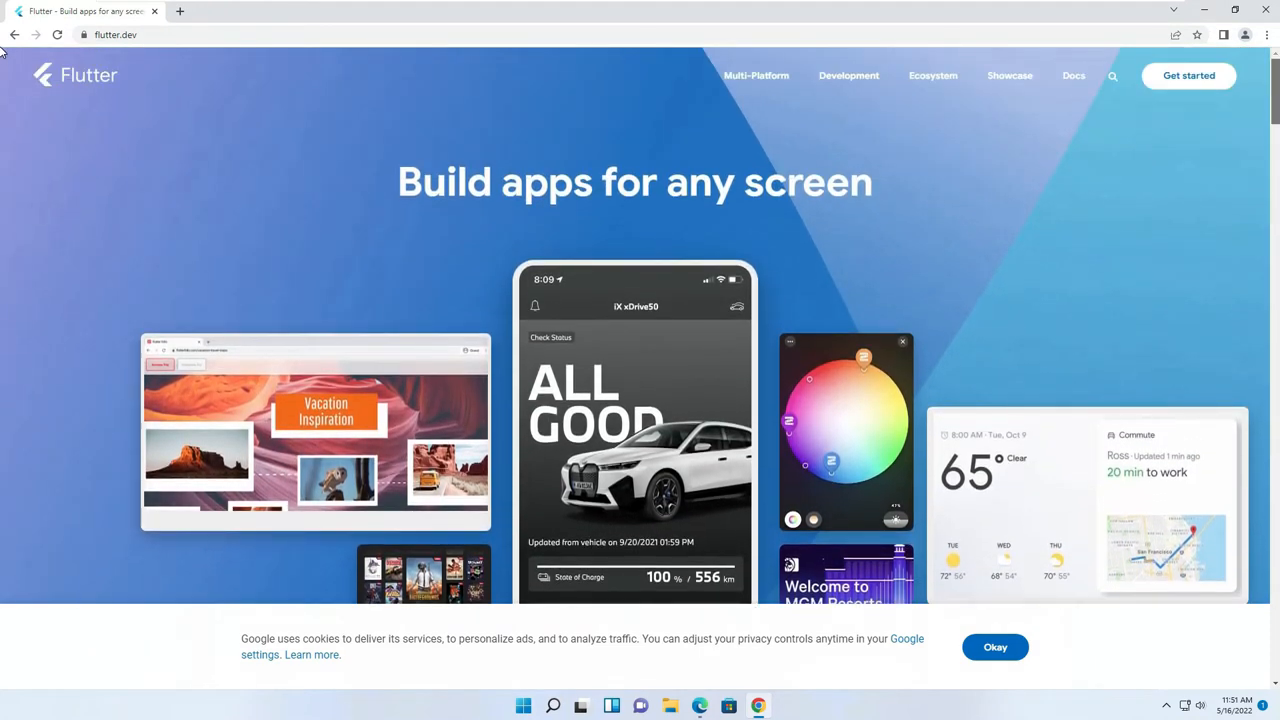
# Go to Flutter's Windows install page and download the flutter_windows_3.0.0-stable.zip SDK bundle.
pyautogui.click(1182, 80)
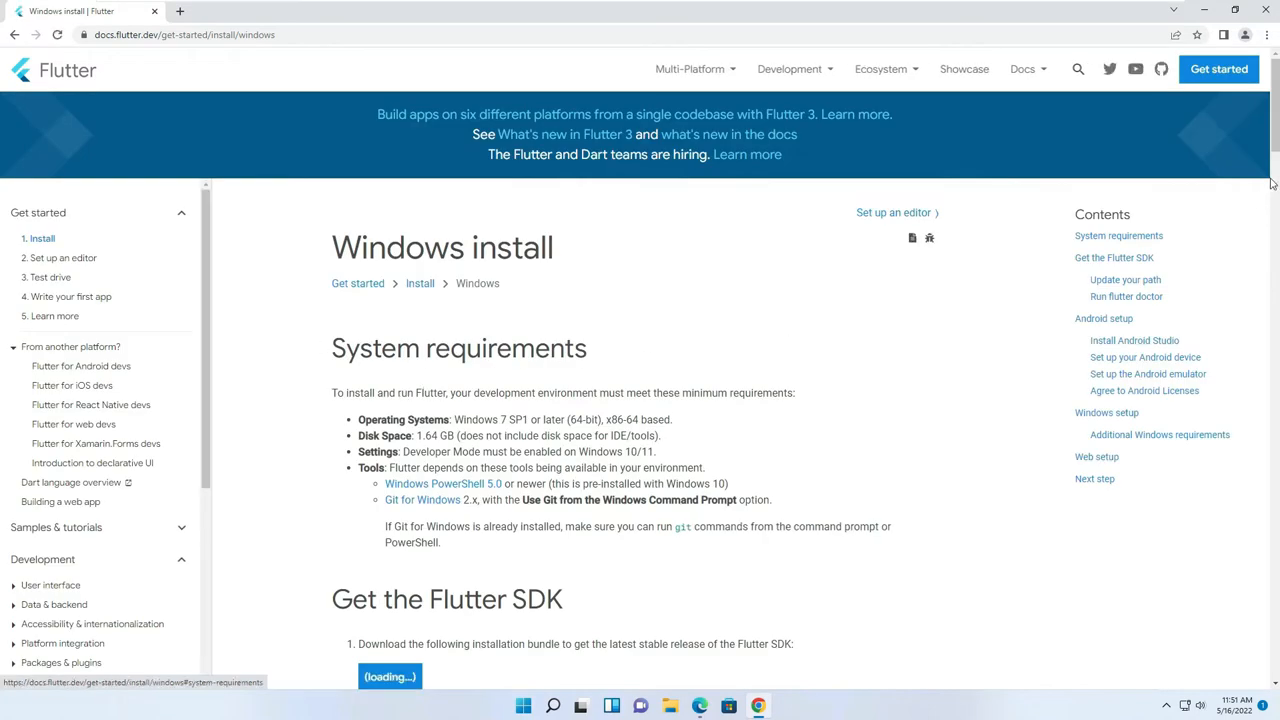
pyautogui.moveTo(347, 349); pyautogui.dragTo(518, 545)
pyautogui.click(325, 348)
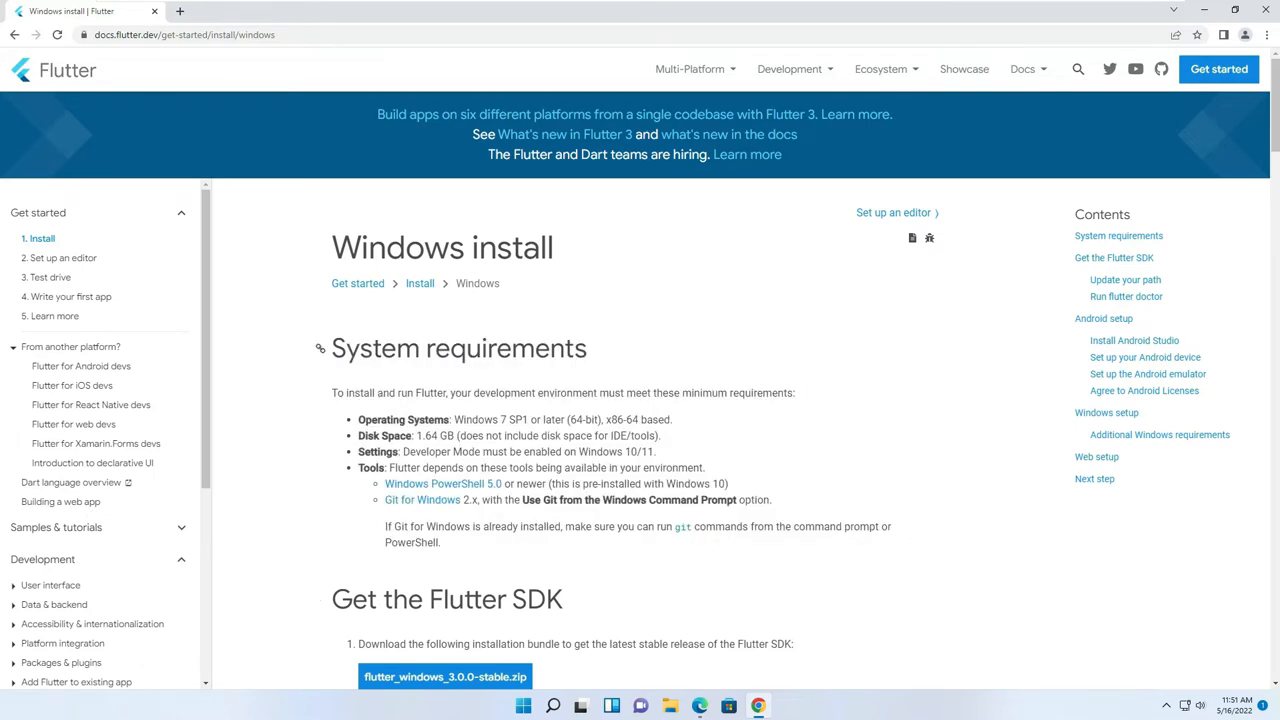
pyautogui.moveTo(1277, 140); pyautogui.dragTo(1277, 184)
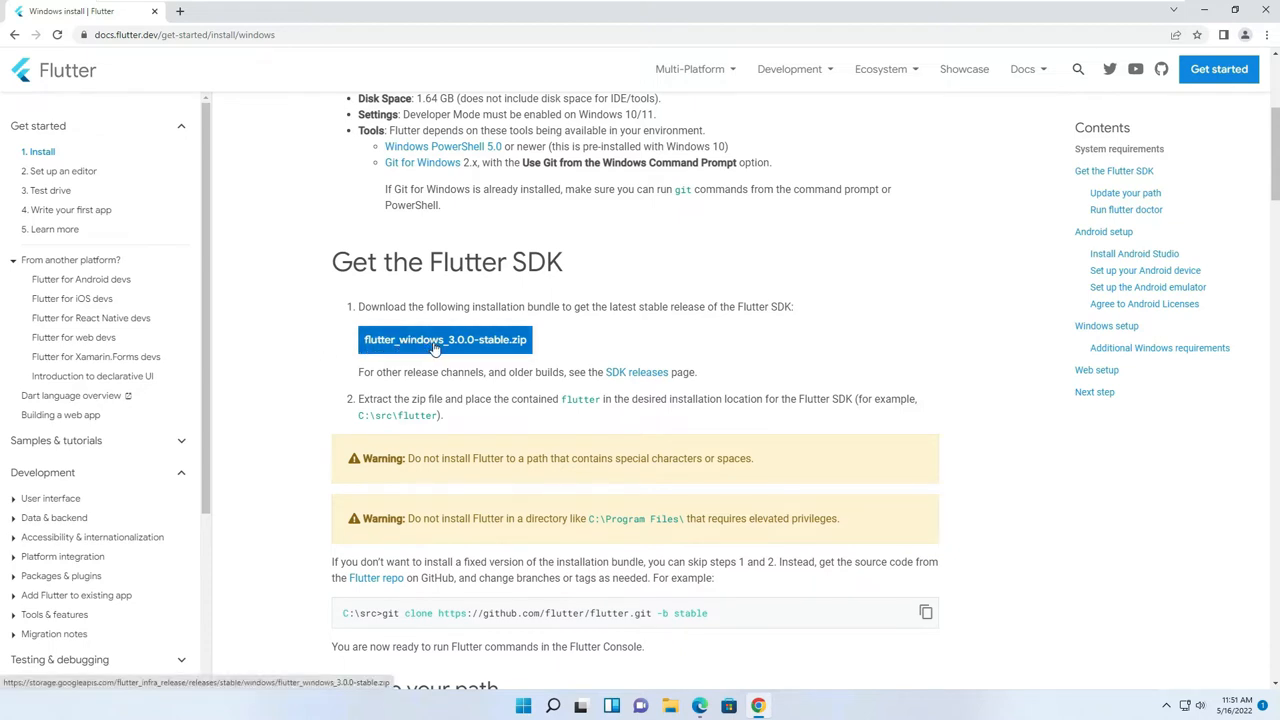
pyautogui.click(402, 343)
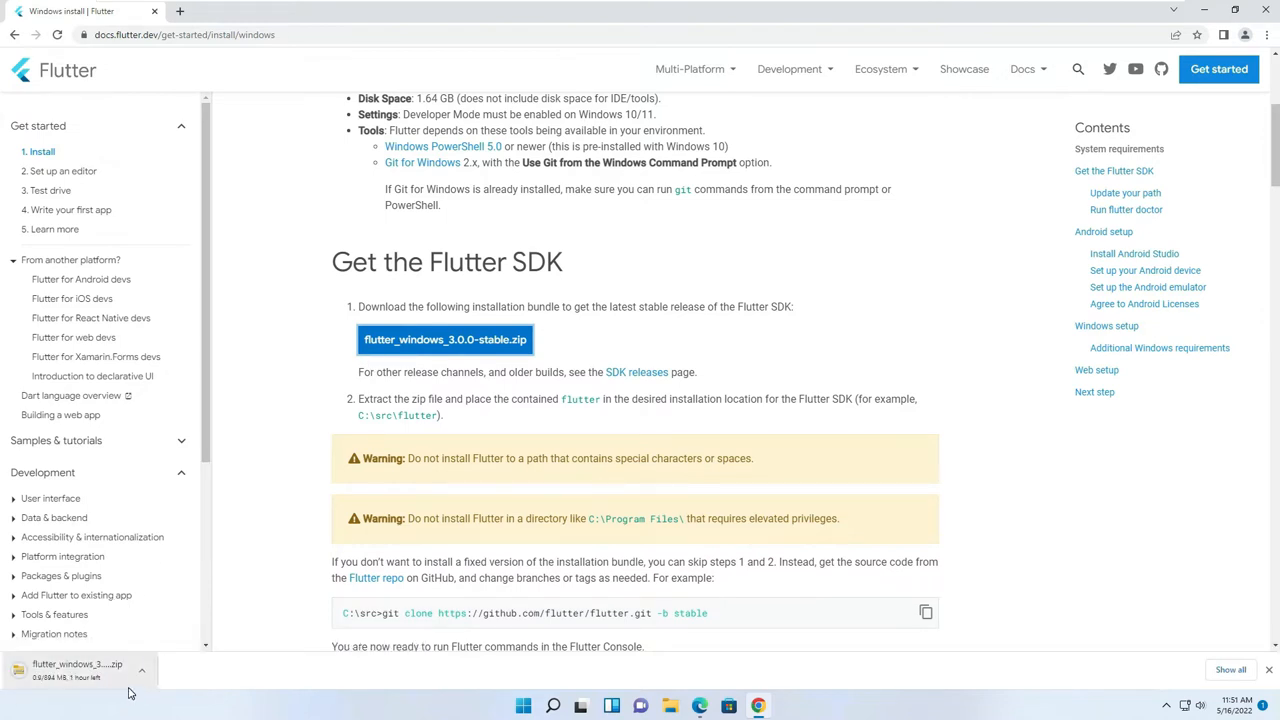
# Show the downloaded Flutter zip in its folder and widen the Type column of the file list.
pyautogui.click(1231, 669)
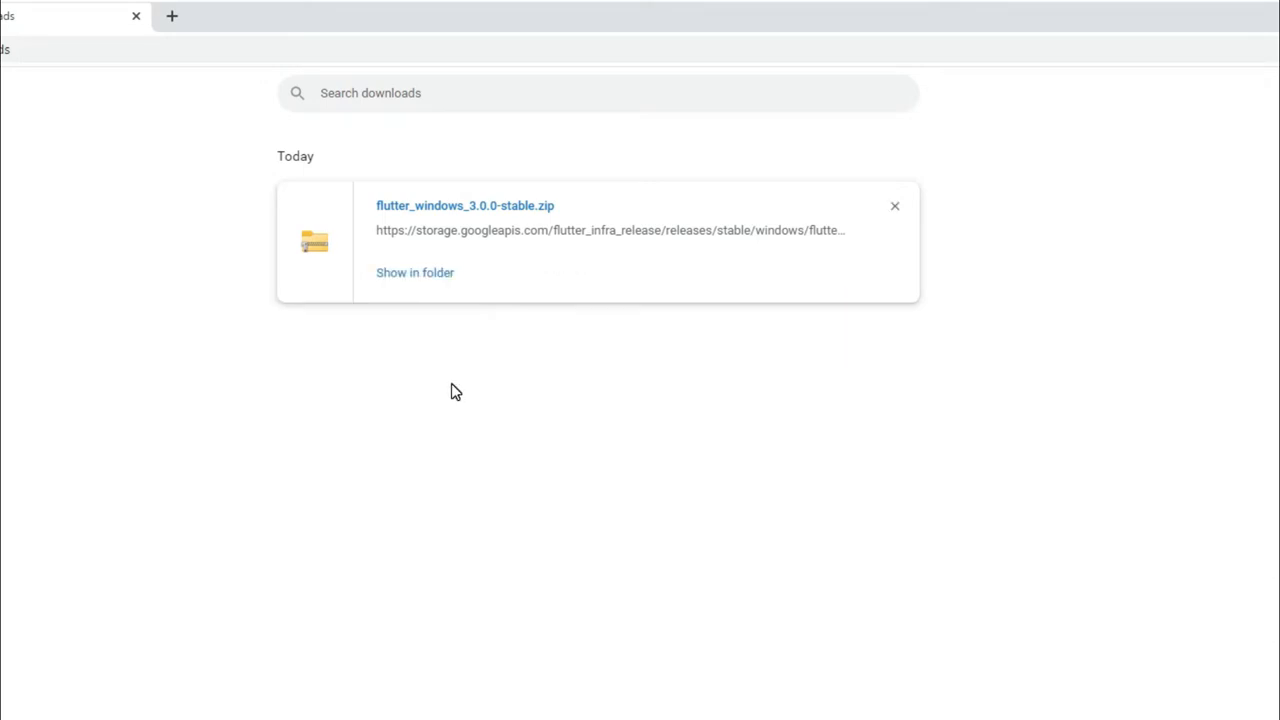
pyautogui.click(399, 279)
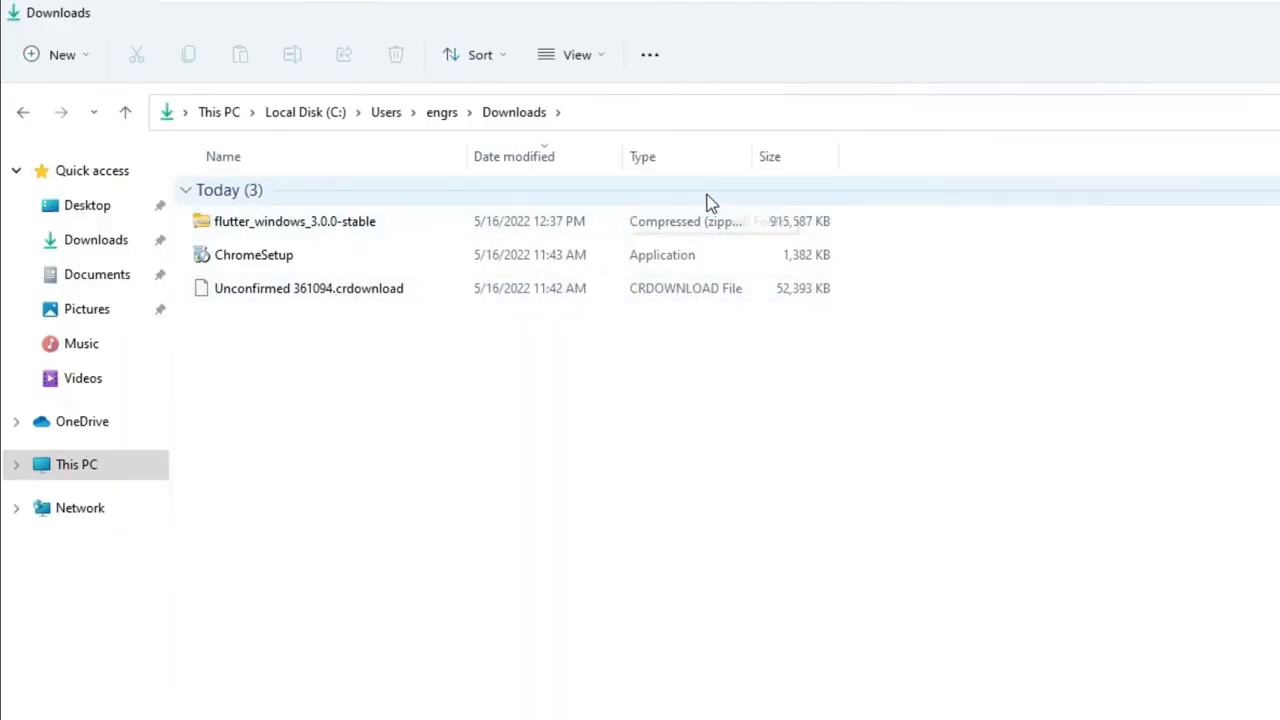
pyautogui.moveTo(754, 152); pyautogui.dragTo(1042, 152)
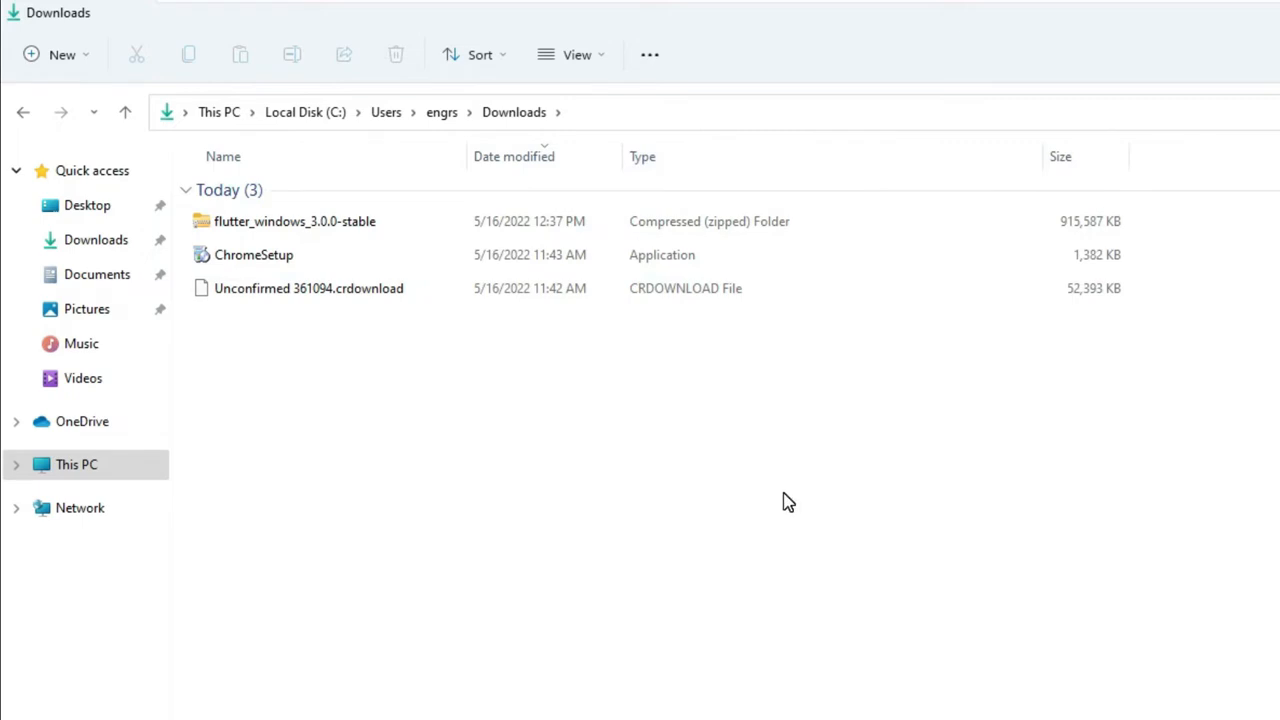
# Switch back to Chrome and search the web for "winrar download" in a new tab.
pyautogui.click(758, 706)
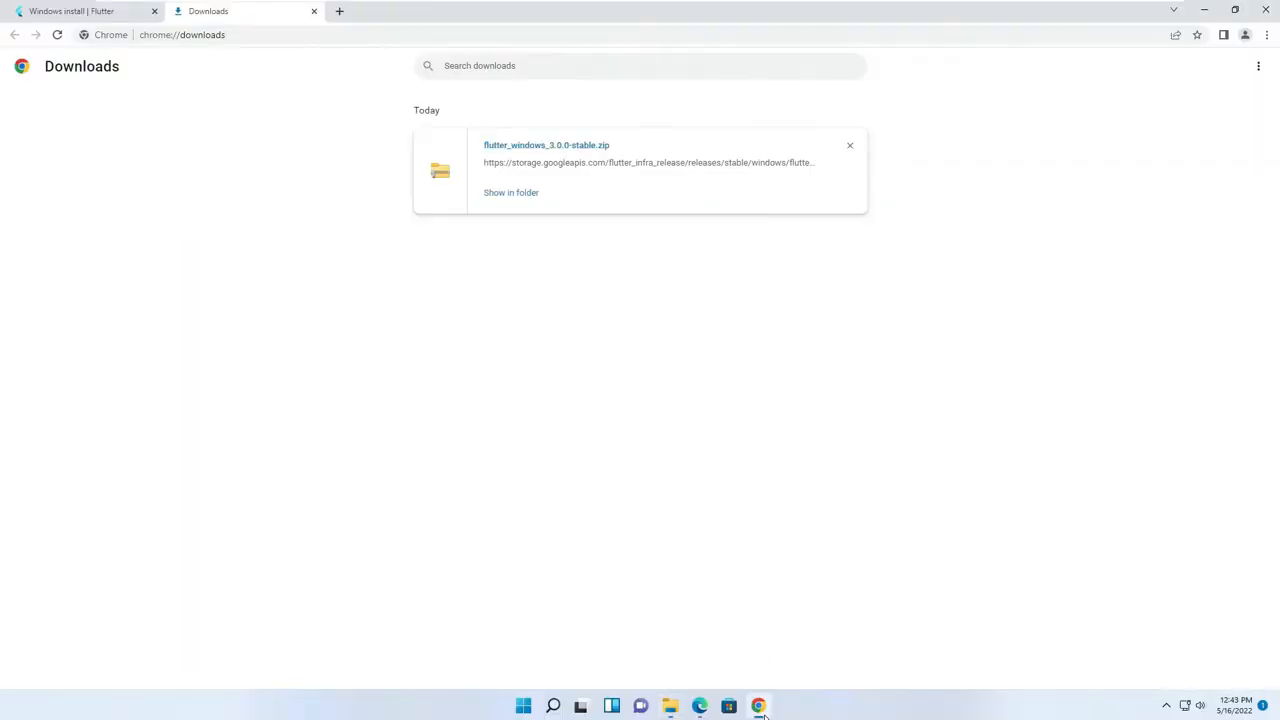
pyautogui.click(339, 11)
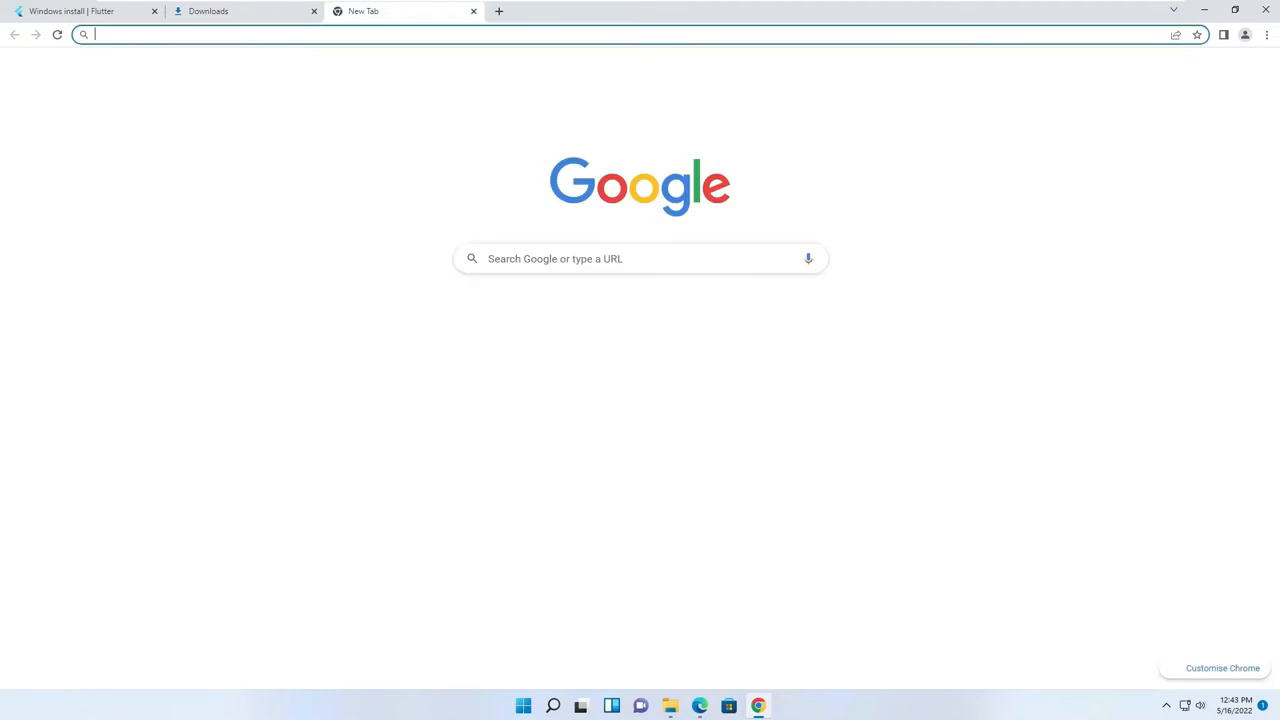
pyautogui.write('winrAR')
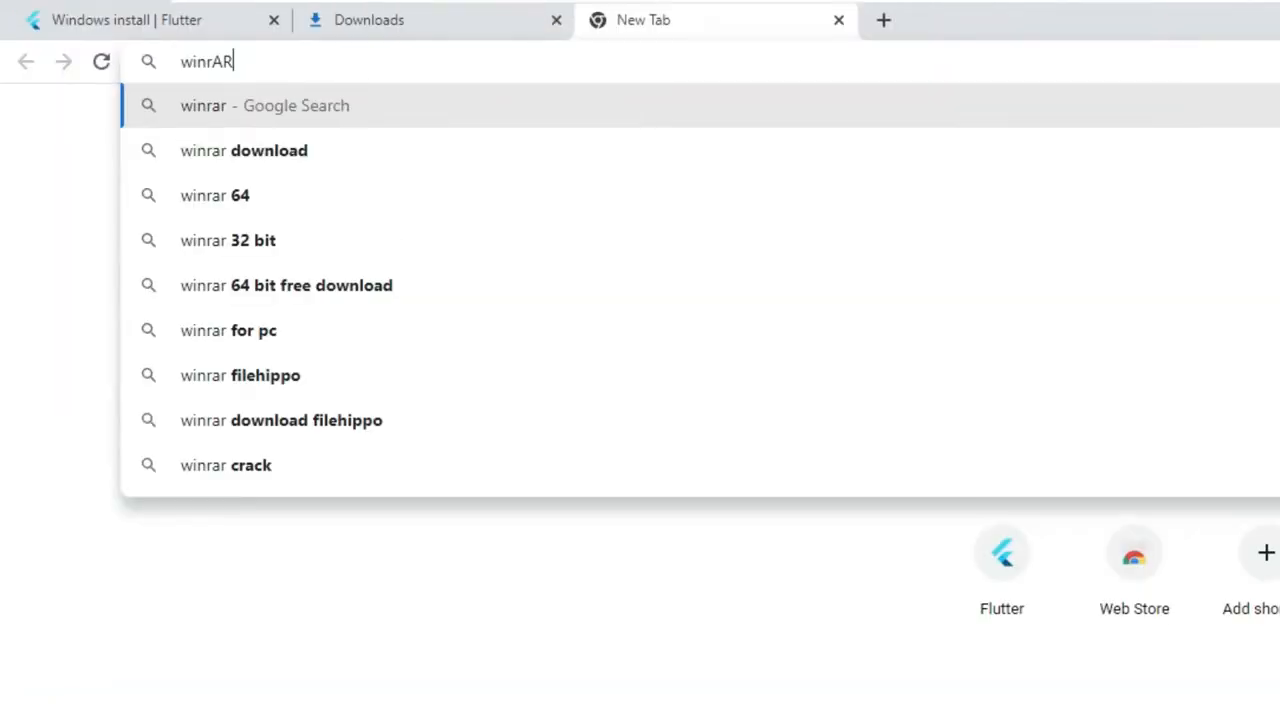
pyautogui.press('Down')
pyautogui.press('Return')
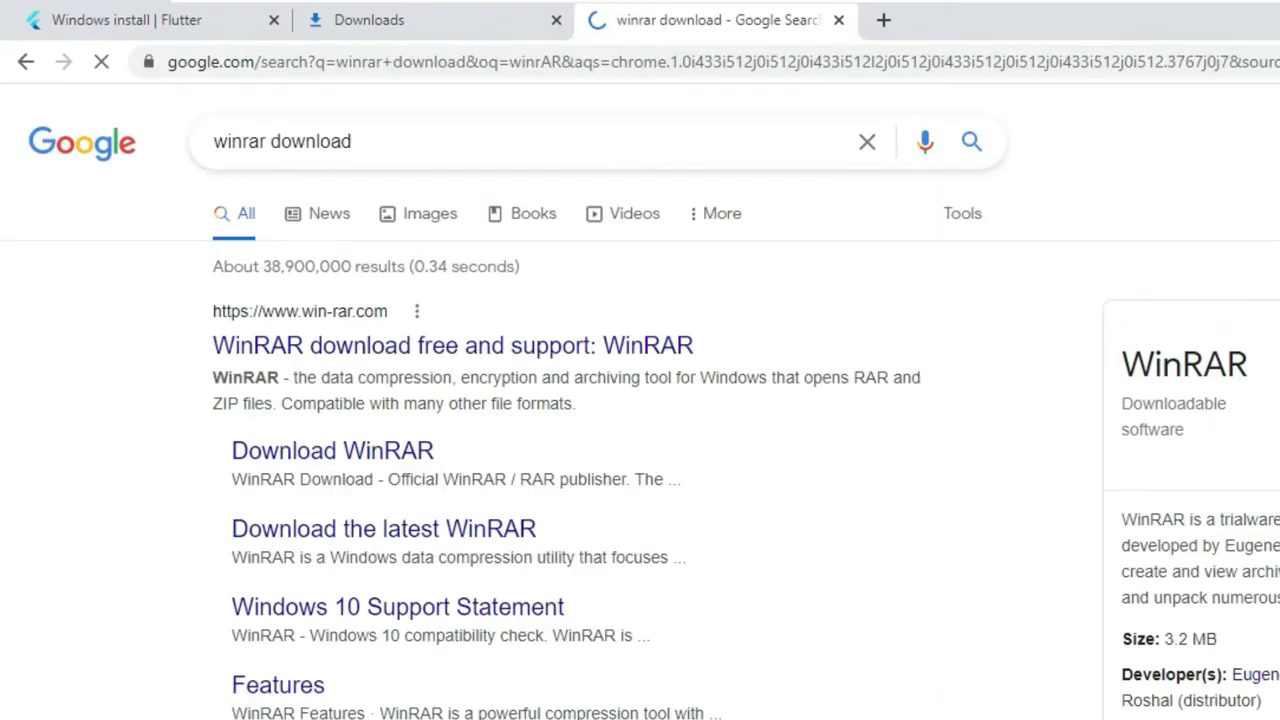
# Open the official WinRAR website from the results and download the WinRAR installer.
pyautogui.click(191, 196)
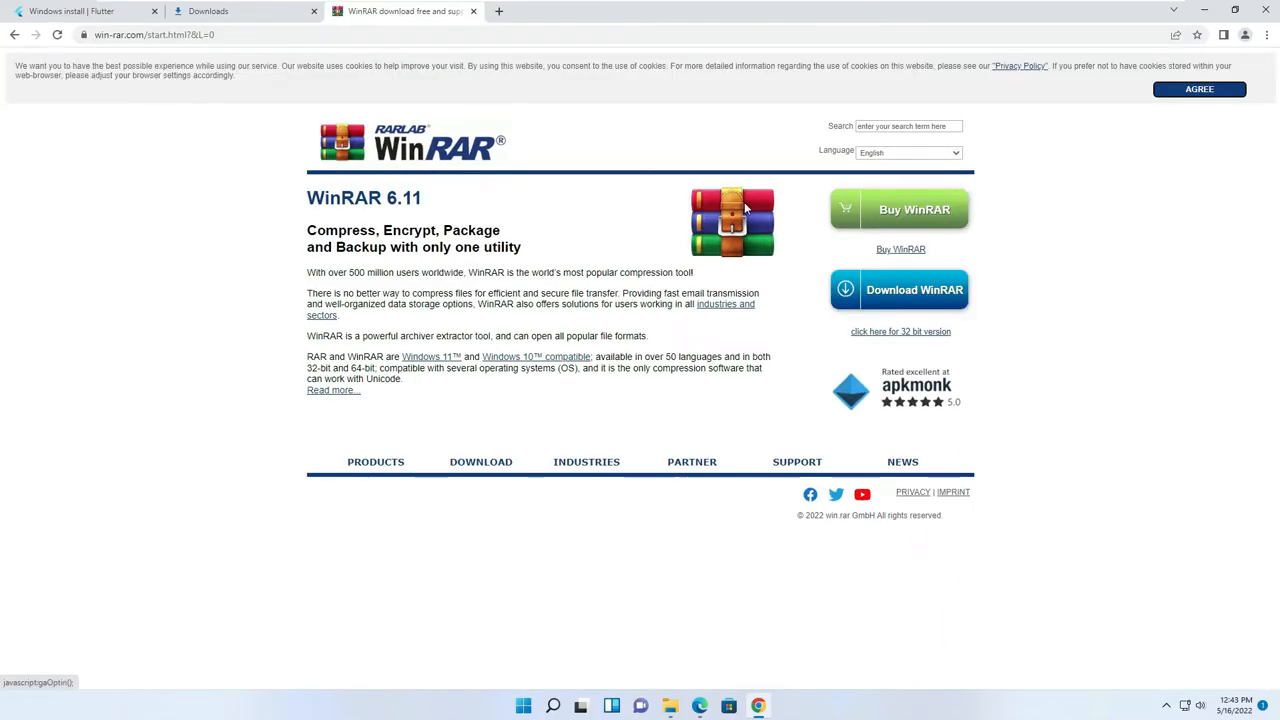
pyautogui.click(888, 294)
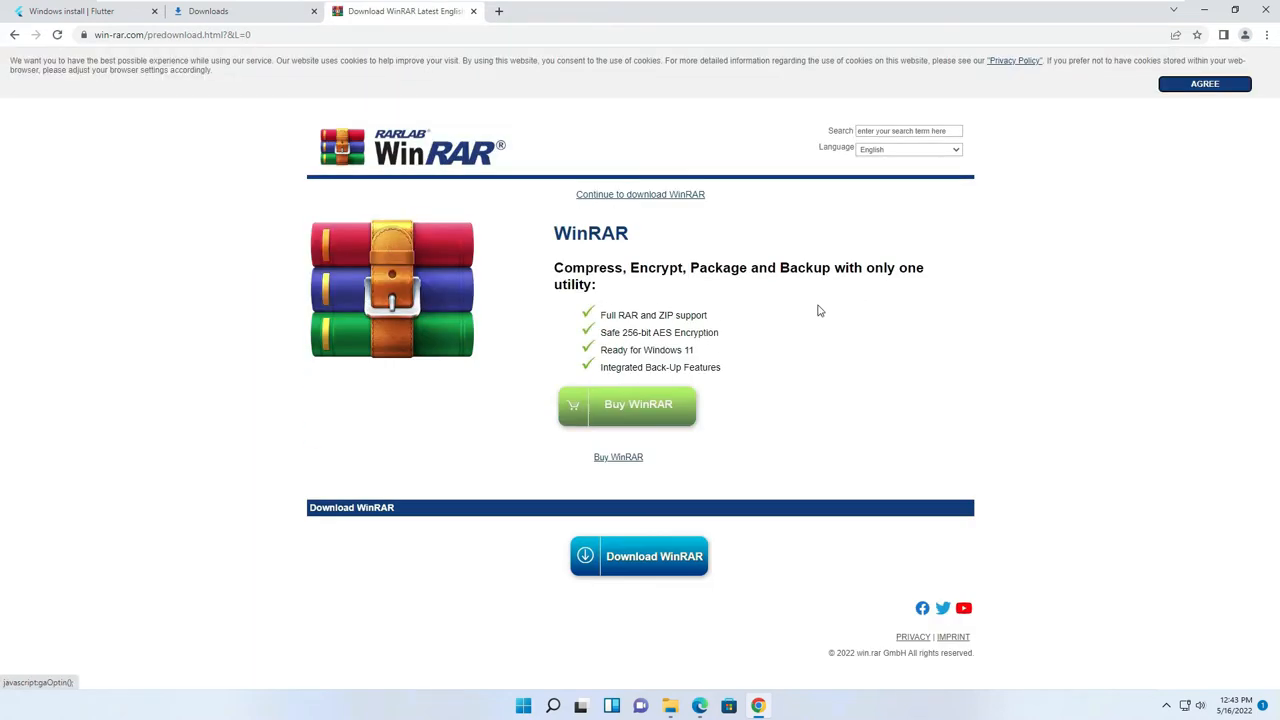
pyautogui.click(640, 560)
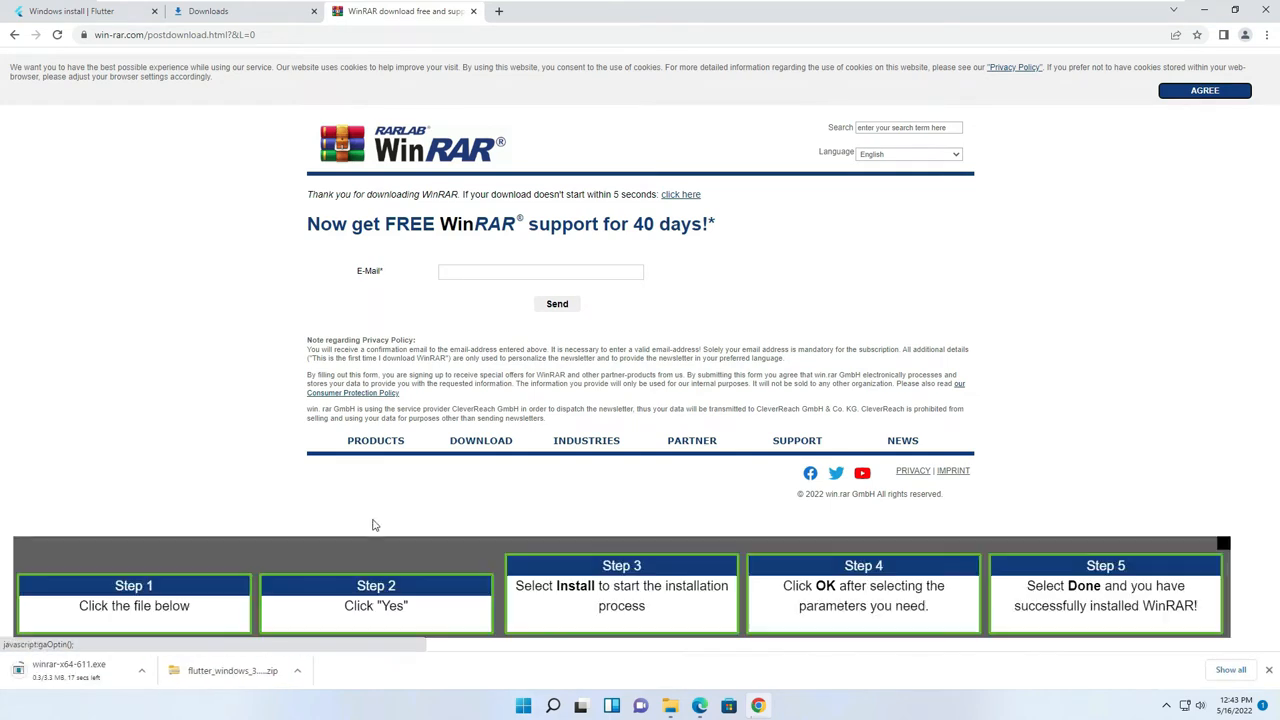
# Show the downloaded winrar-x64-611.exe installer in its folder from the browser's download list.
pyautogui.click(1231, 669)
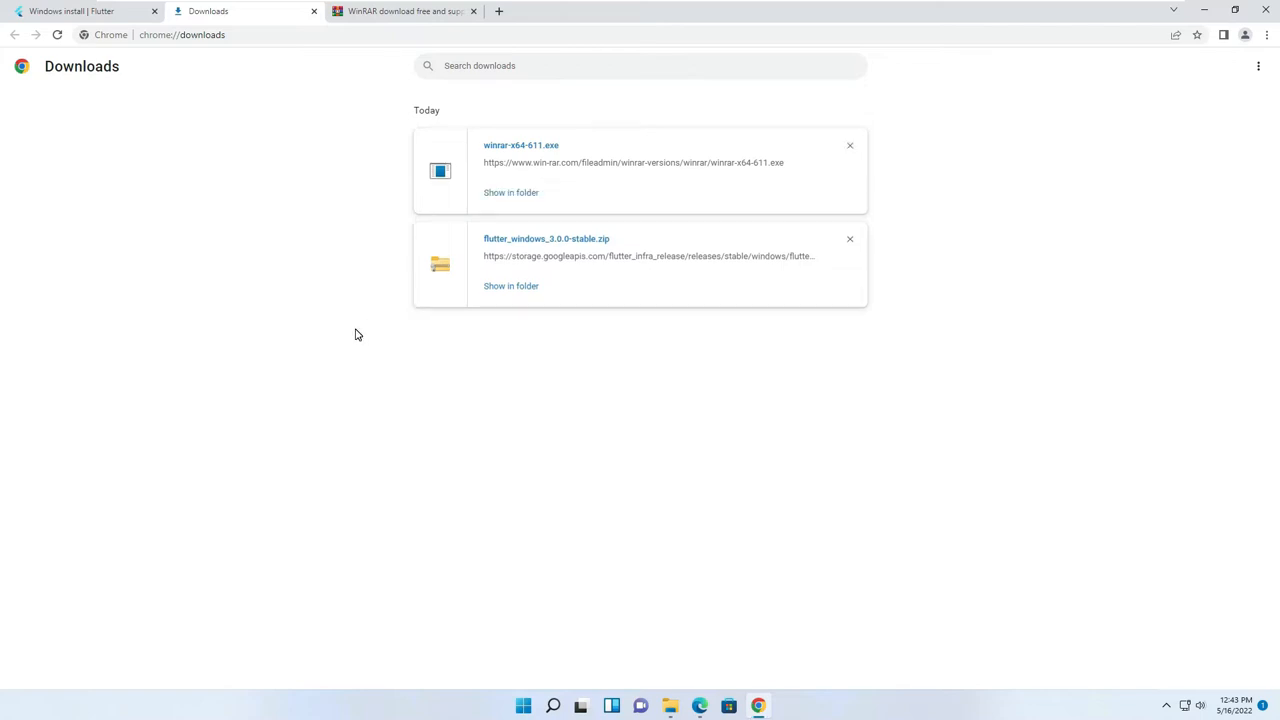
pyautogui.click(502, 194)
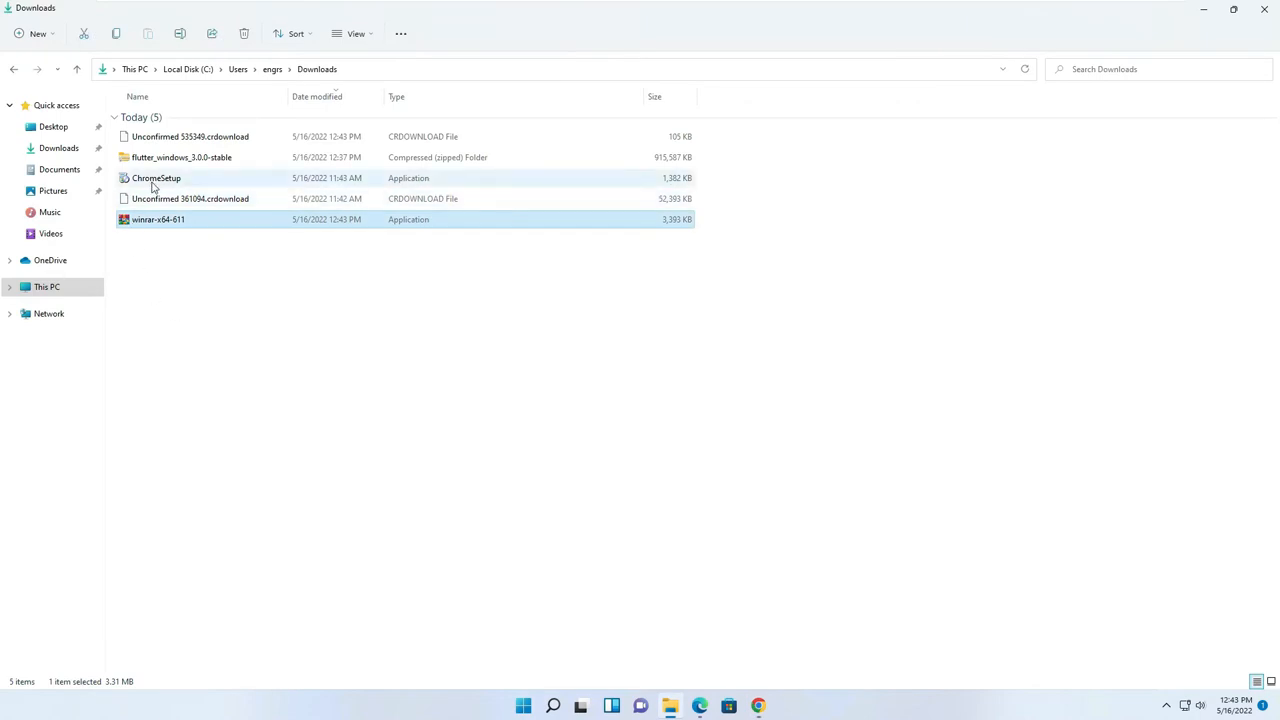
pyautogui.click(757, 707)
pyautogui.click(511, 193)
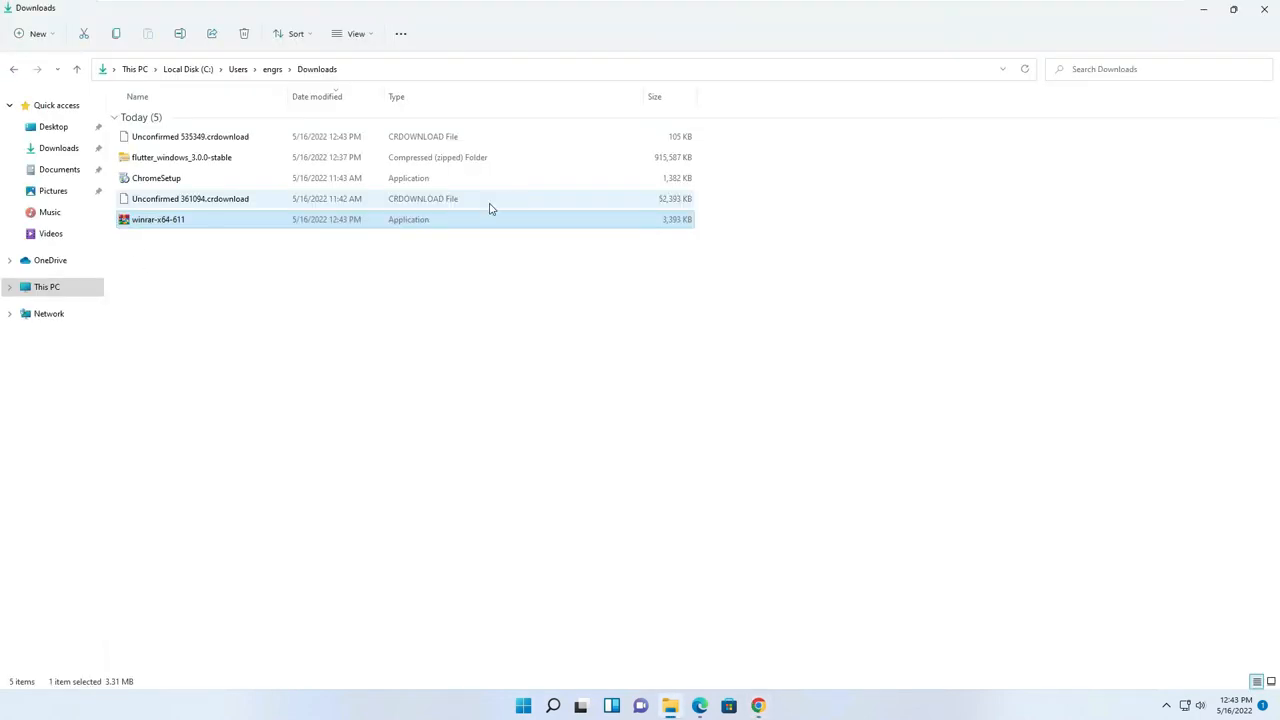
# Run the winrar-x64-611 installer, allow it to make changes, and install WinRAR with its default destination folder and options.
pyautogui.doubleClick(166, 222)
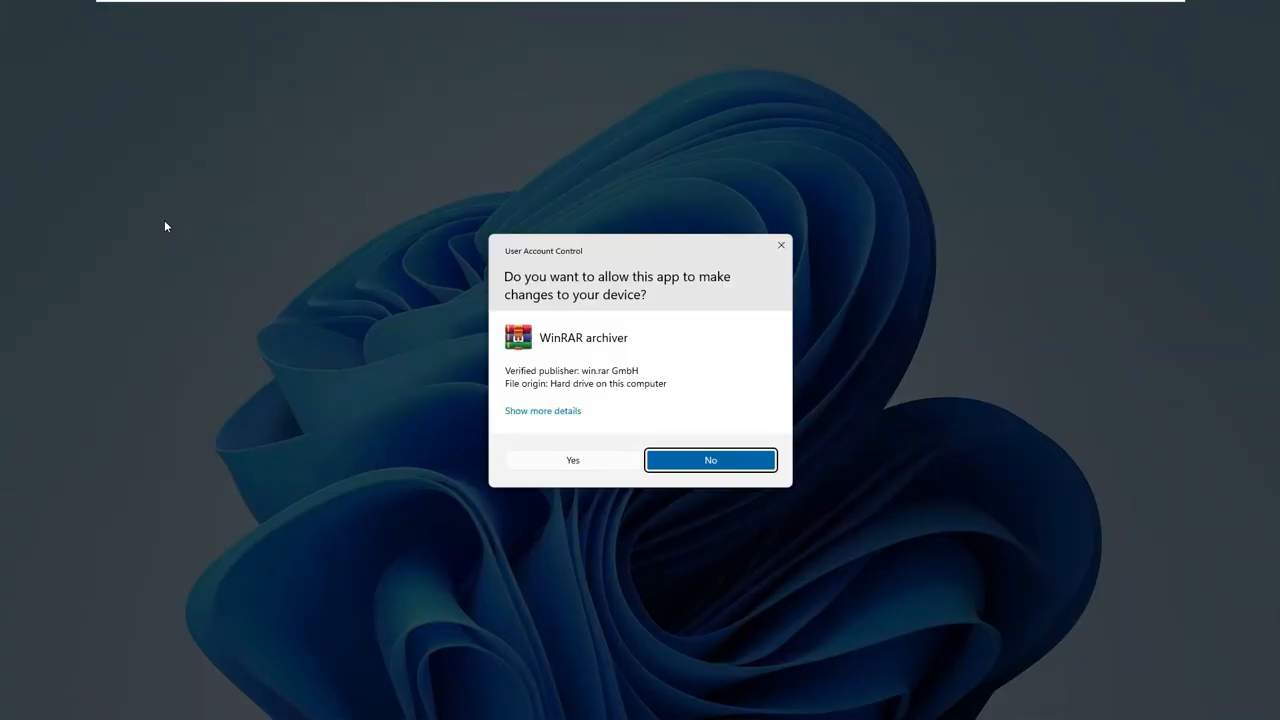
pyautogui.click(559, 460)
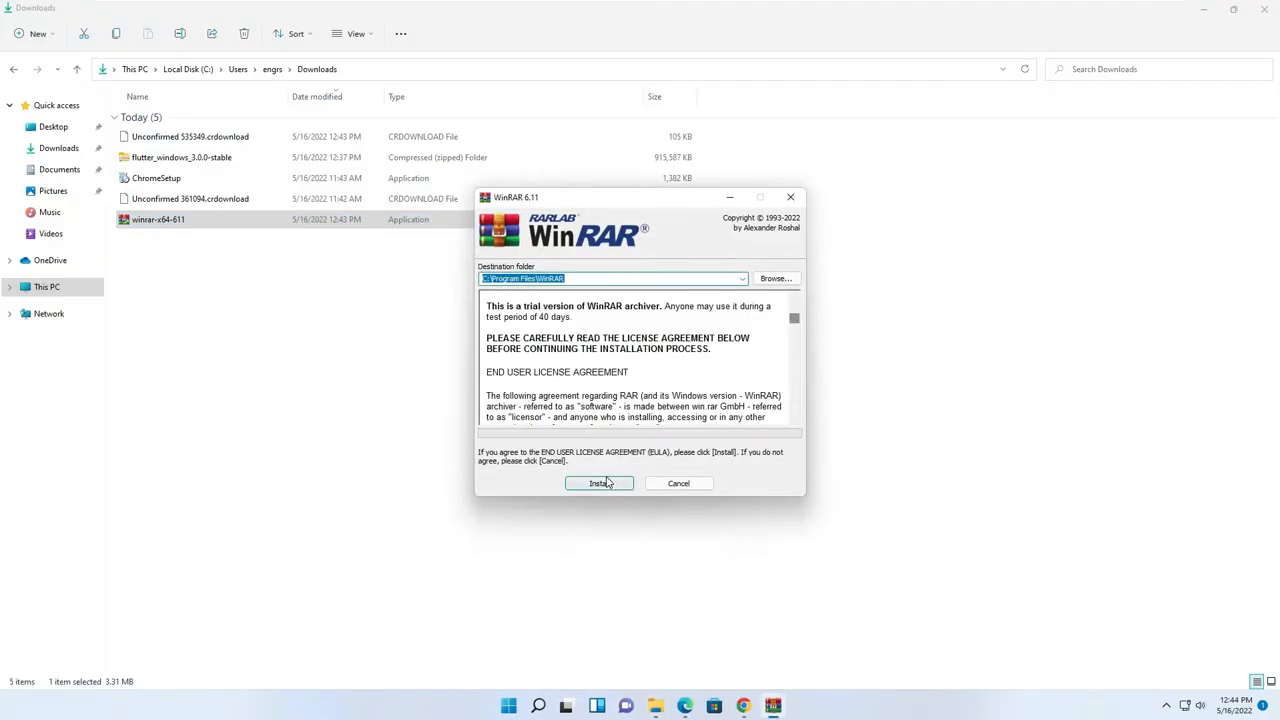
pyautogui.click(603, 483)
pyautogui.click(604, 478)
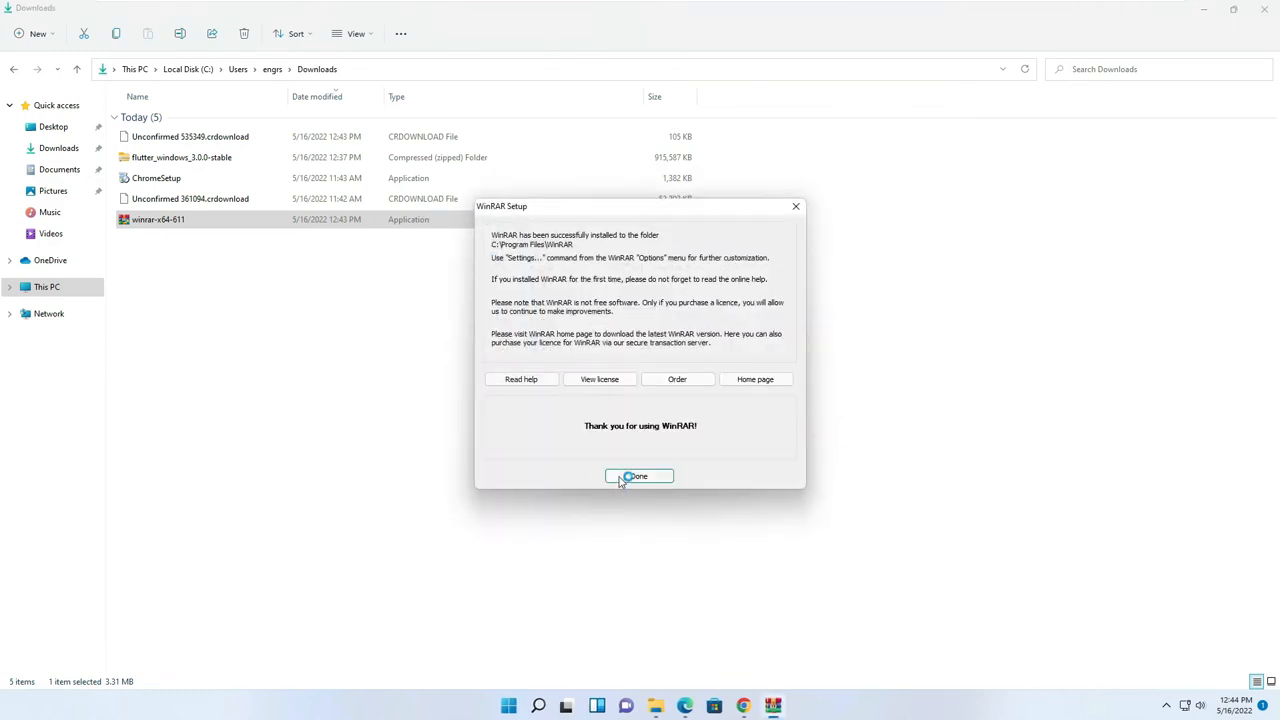
pyautogui.click(630, 470)
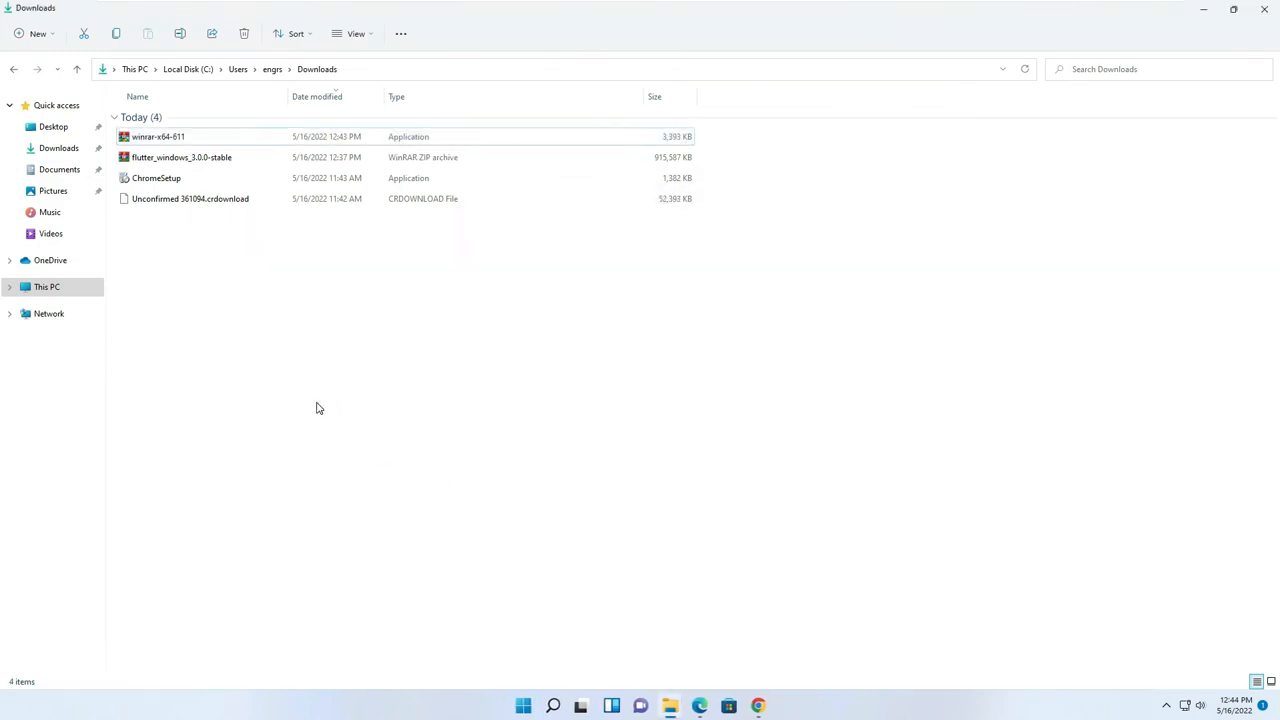
# Copy the flutter_windows_3.0.0-stable archive in the Downloads folder.
pyautogui.click(1023, 164)
pyautogui.click(167, 164)
pyautogui.rightClick(167, 165)
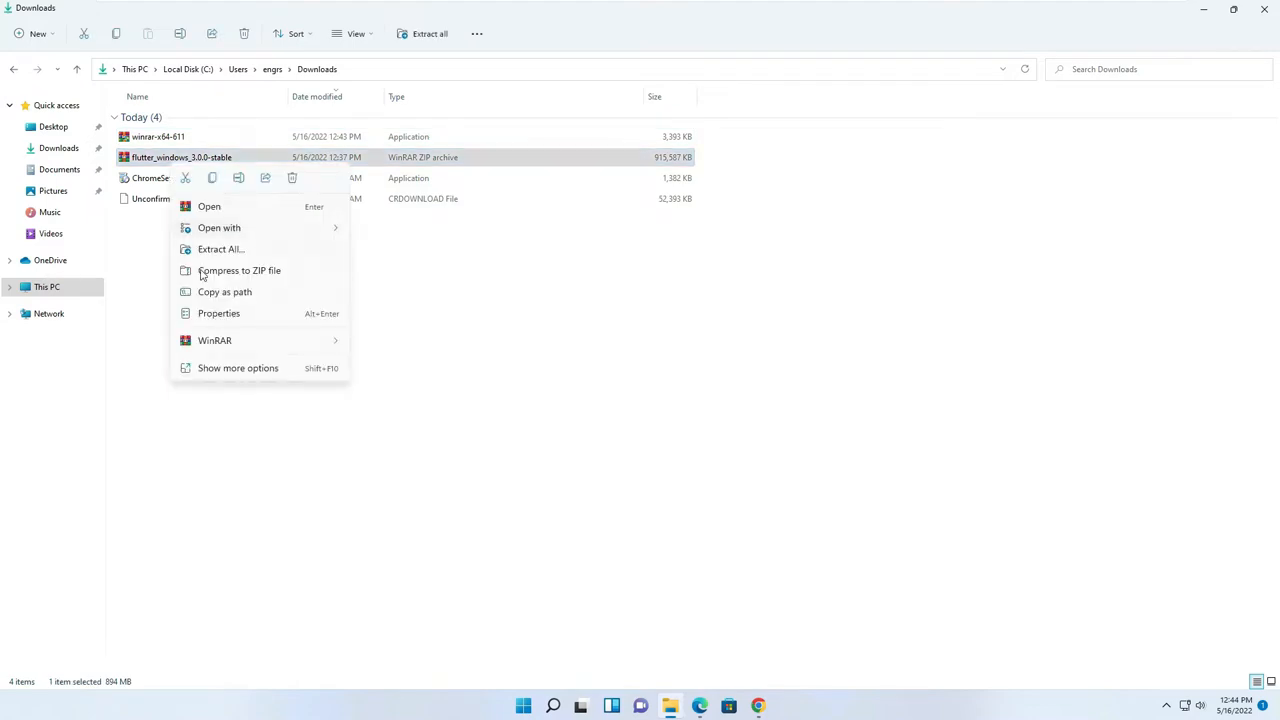
pyautogui.click(212, 179)
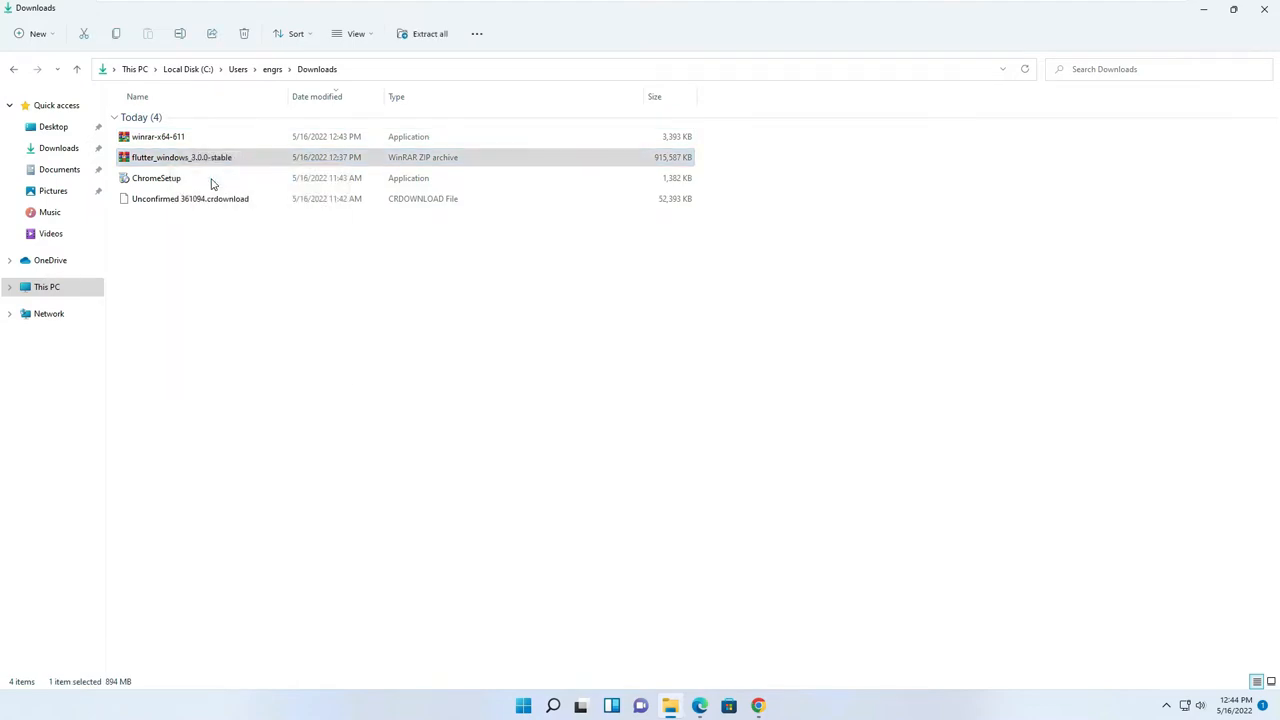
# Create a new folder in the root of Local Disk (C:).
pyautogui.click(41, 290)
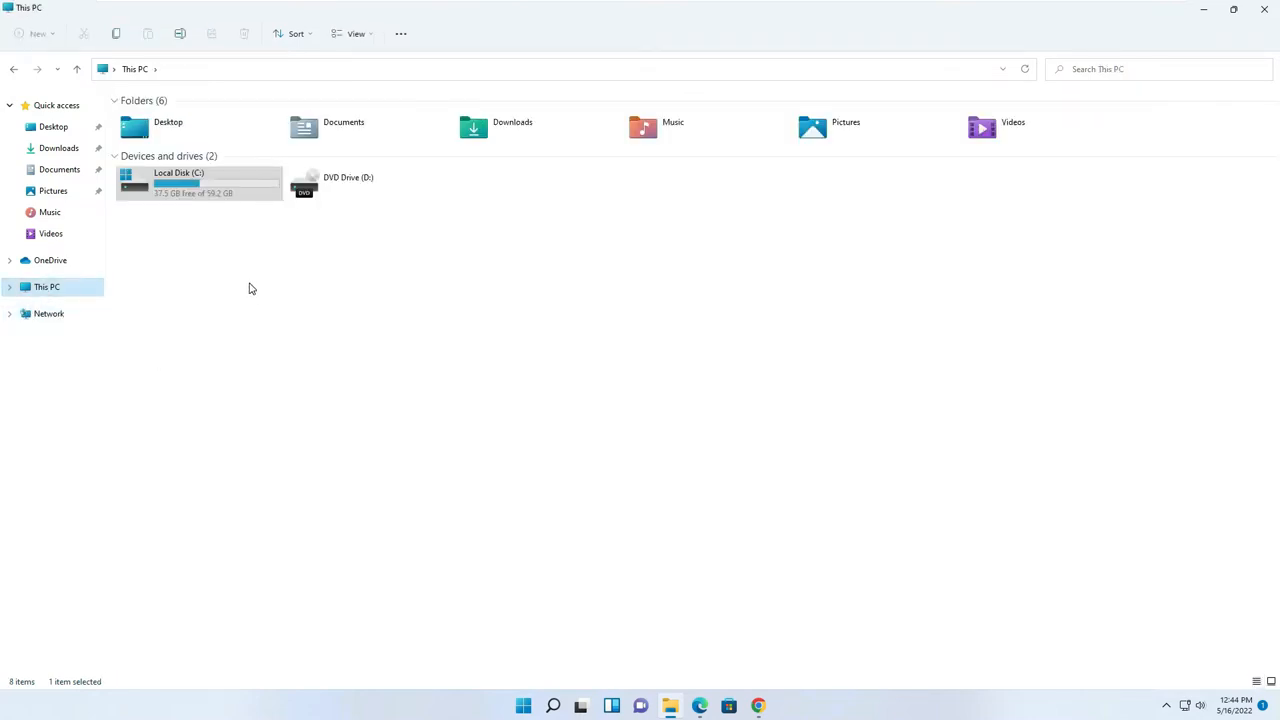
pyautogui.doubleClick(200, 195)
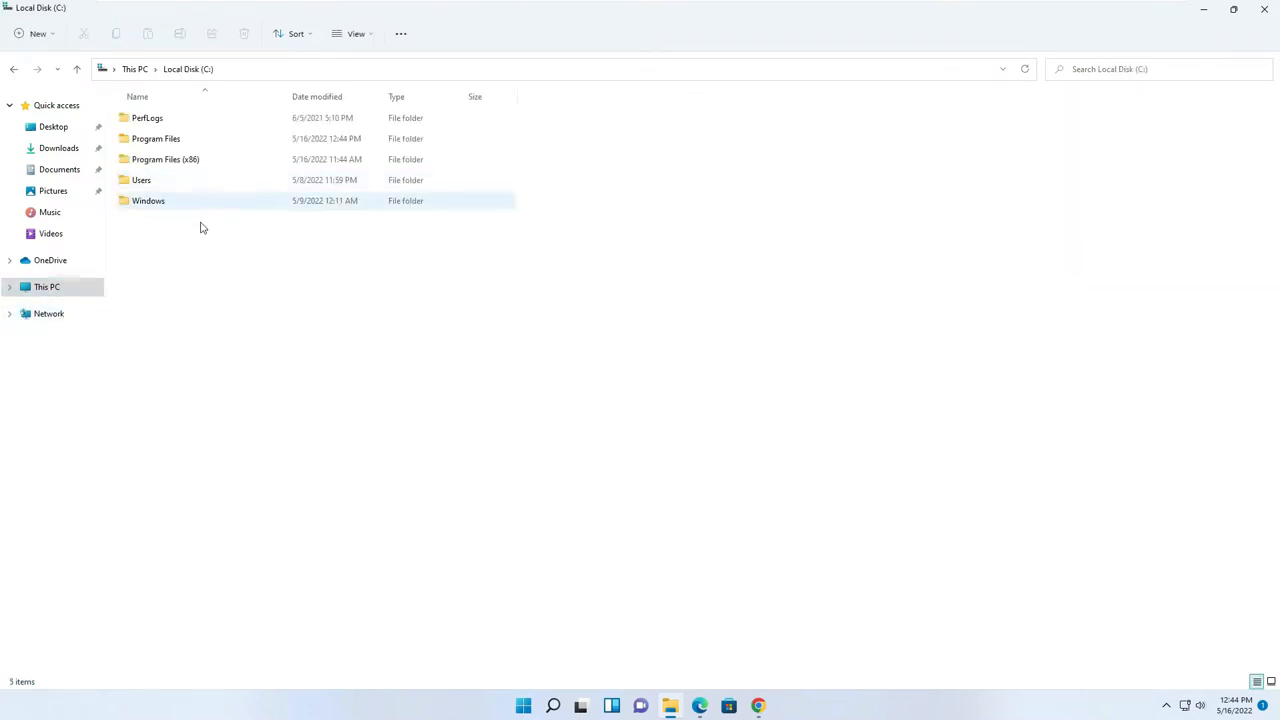
pyautogui.rightClick(177, 293)
pyautogui.moveTo(334, 403)
pyautogui.click(374, 404)
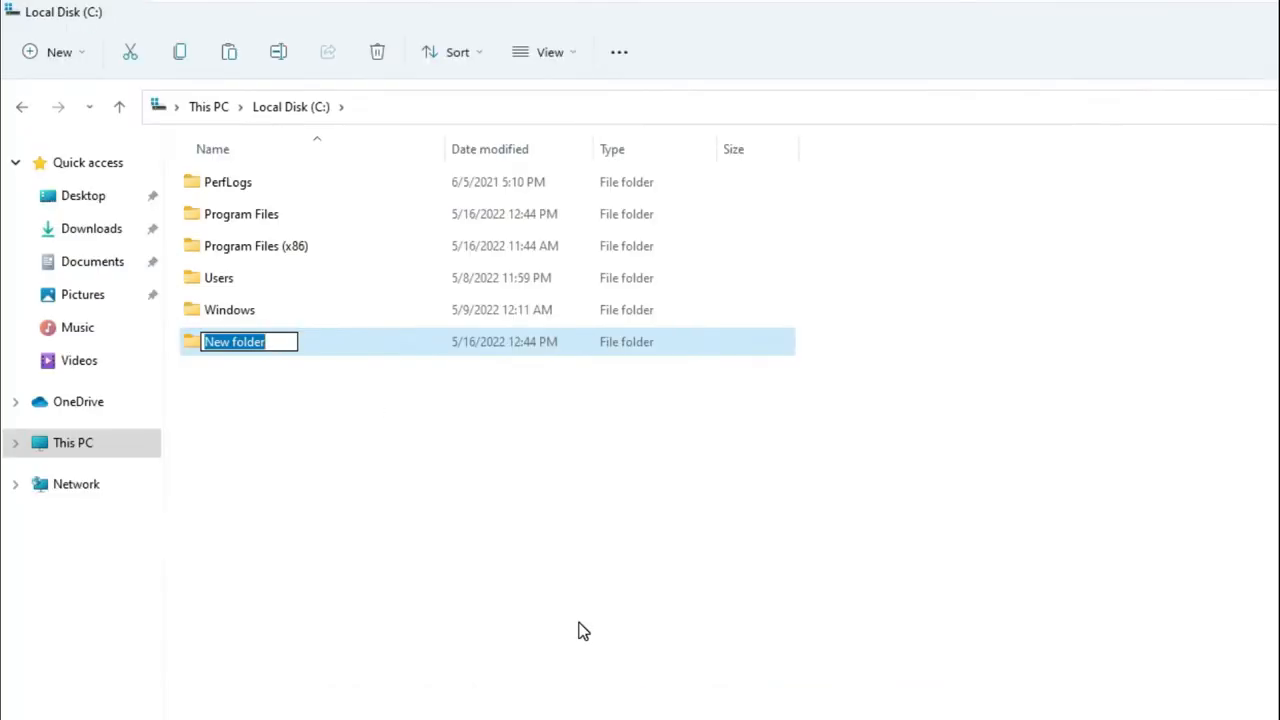
pyautogui.write('FLUTT')
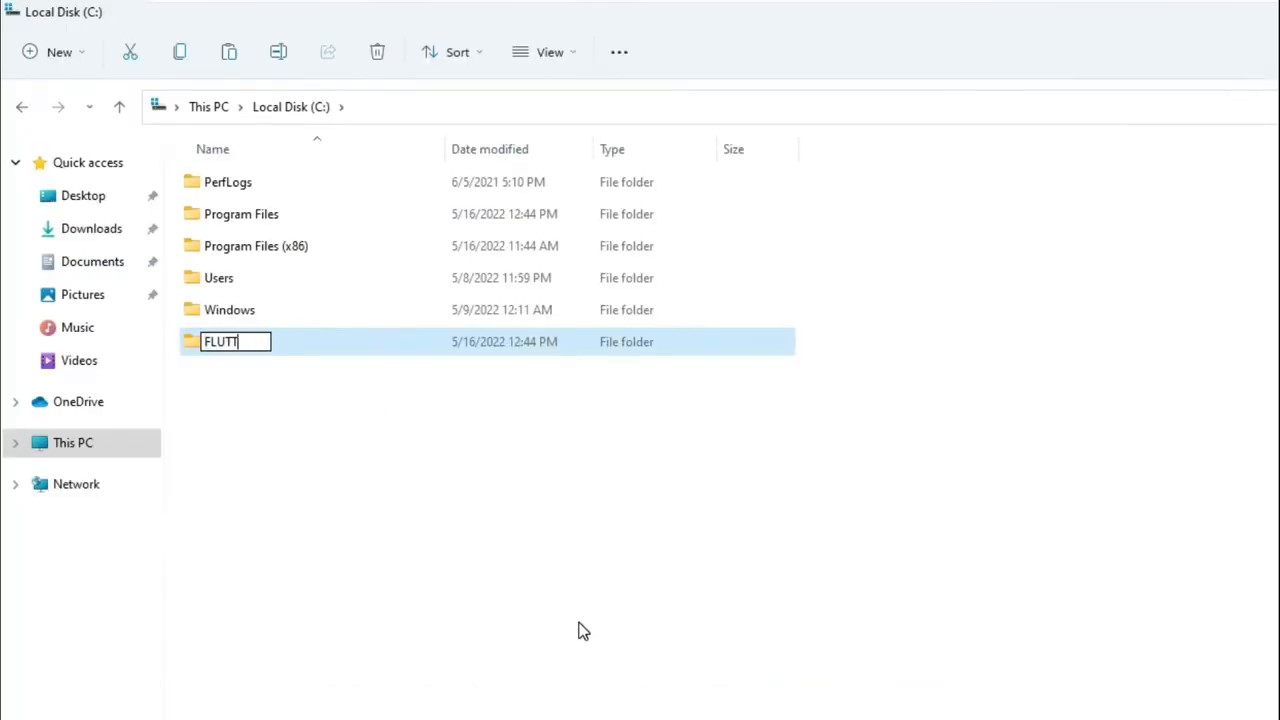
pyautogui.write('ER')
pyautogui.press('BackSpace')
pyautogui.press('BackSpace')
pyautogui.press('BackSpace')
pyautogui.press('BackSpace')
pyautogui.press('BackSpace')
pyautogui.press('BackSpace')
pyautogui.press('BackSpace')
# Name the new folder flutter_sdk and paste the copied Flutter archive into it.
pyautogui.write('fl')
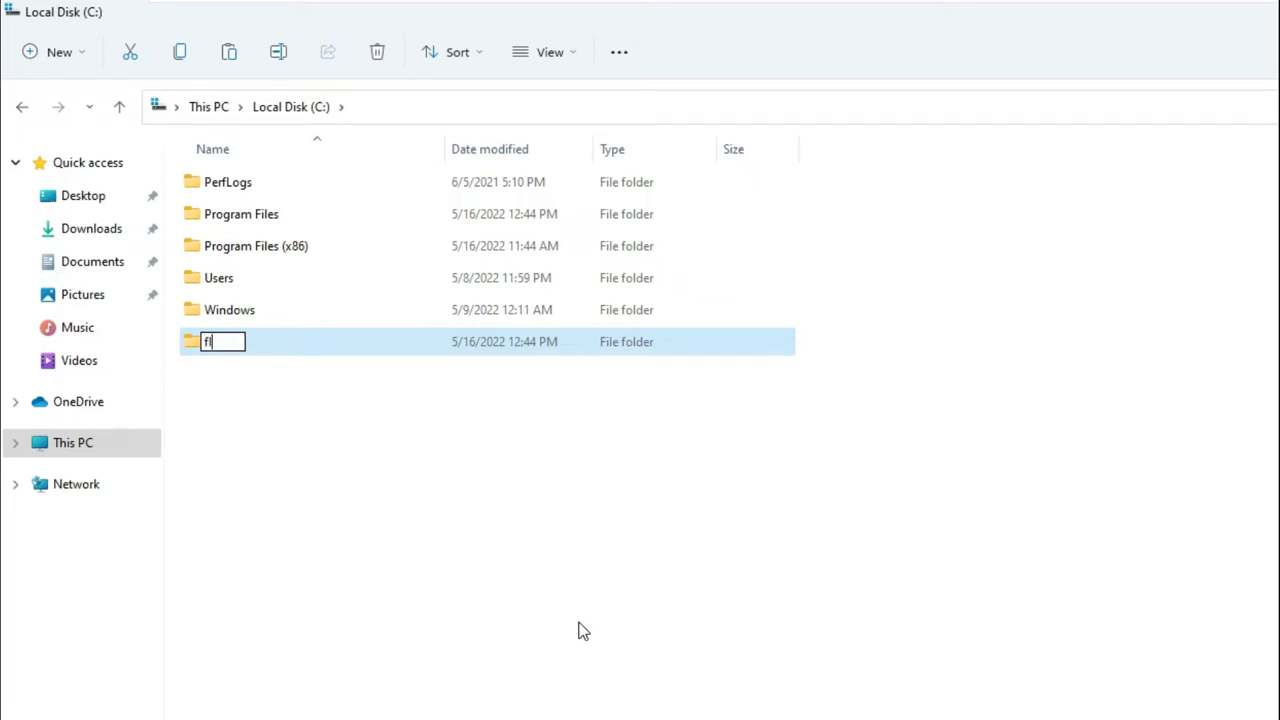
pyautogui.write('utter_sdk')
pyautogui.press('Return')
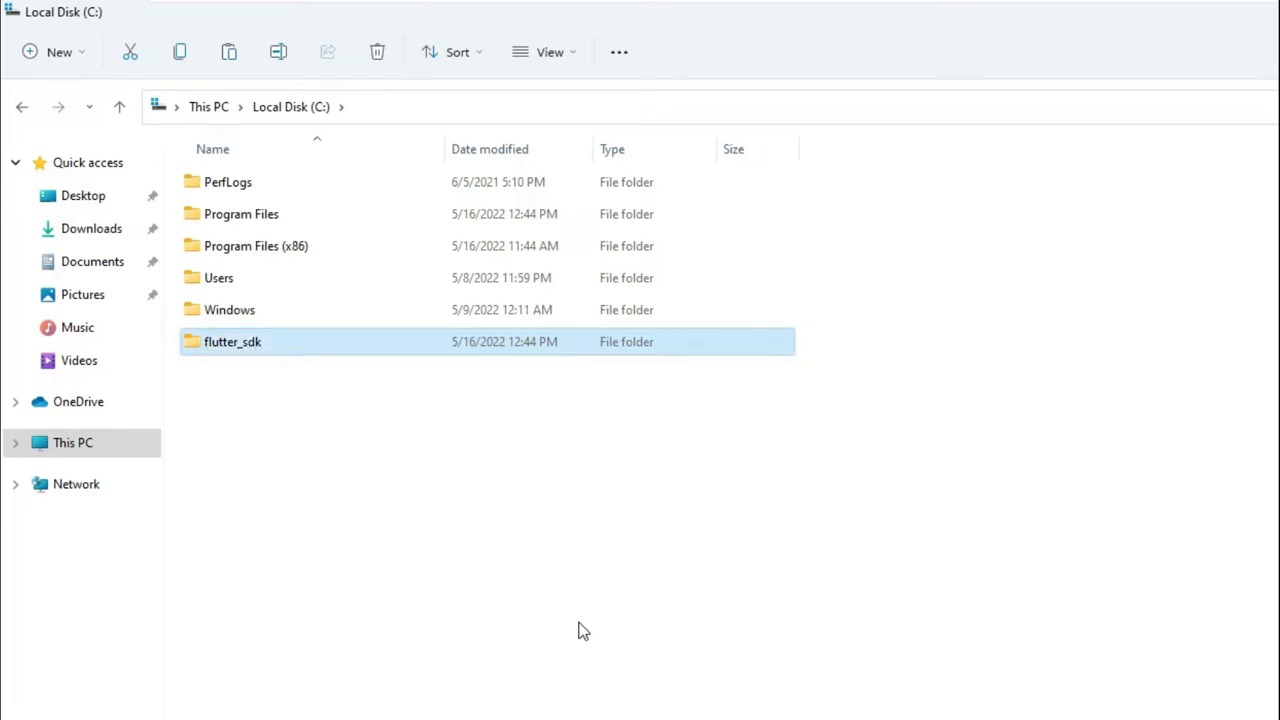
pyautogui.doubleClick(333, 350)
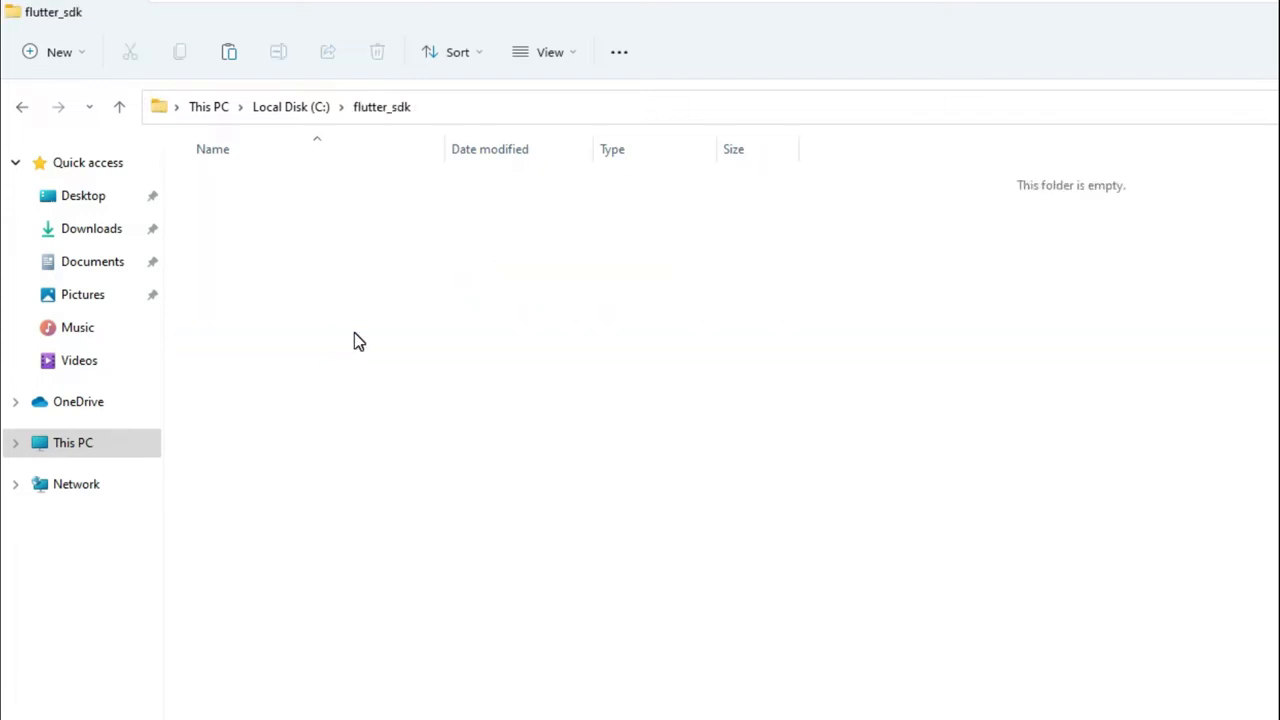
pyautogui.hotkey('ctrl', 'v')
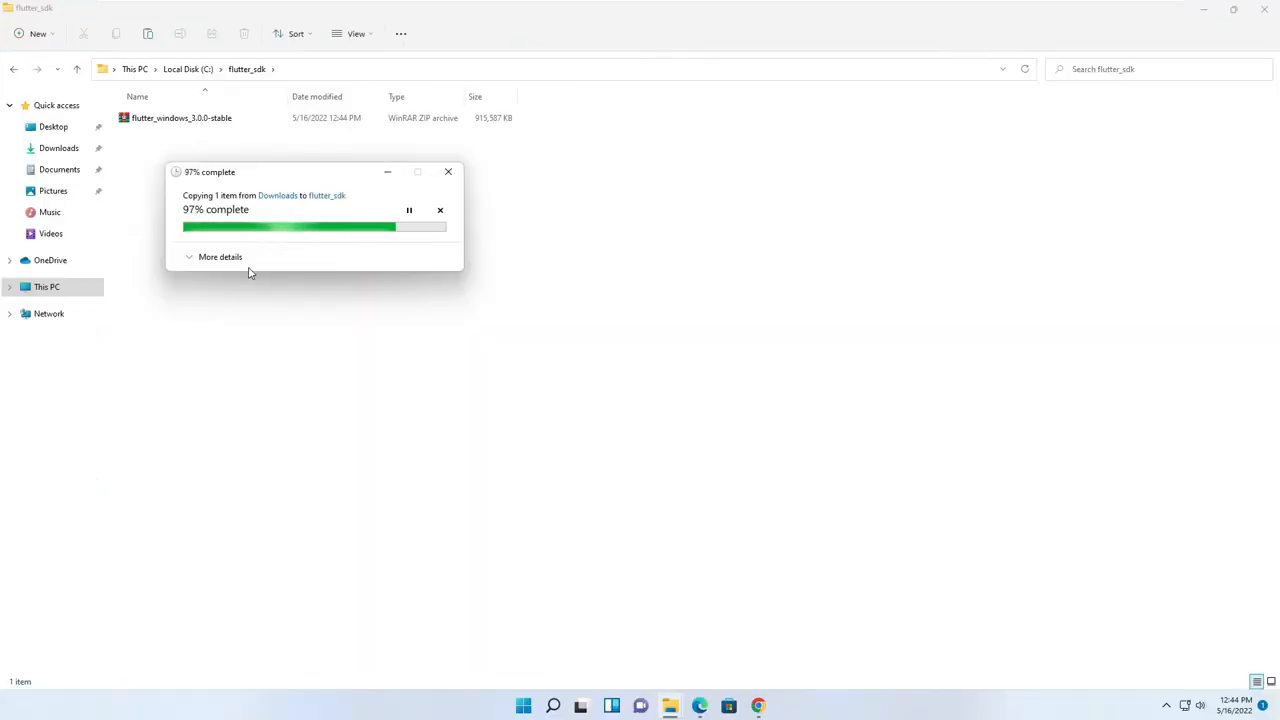
# Open the flutter_windows_3.0.0-stable archive in WinRAR and extract its contents to C:\flutter_sdk.
pyautogui.rightClick(152, 120)
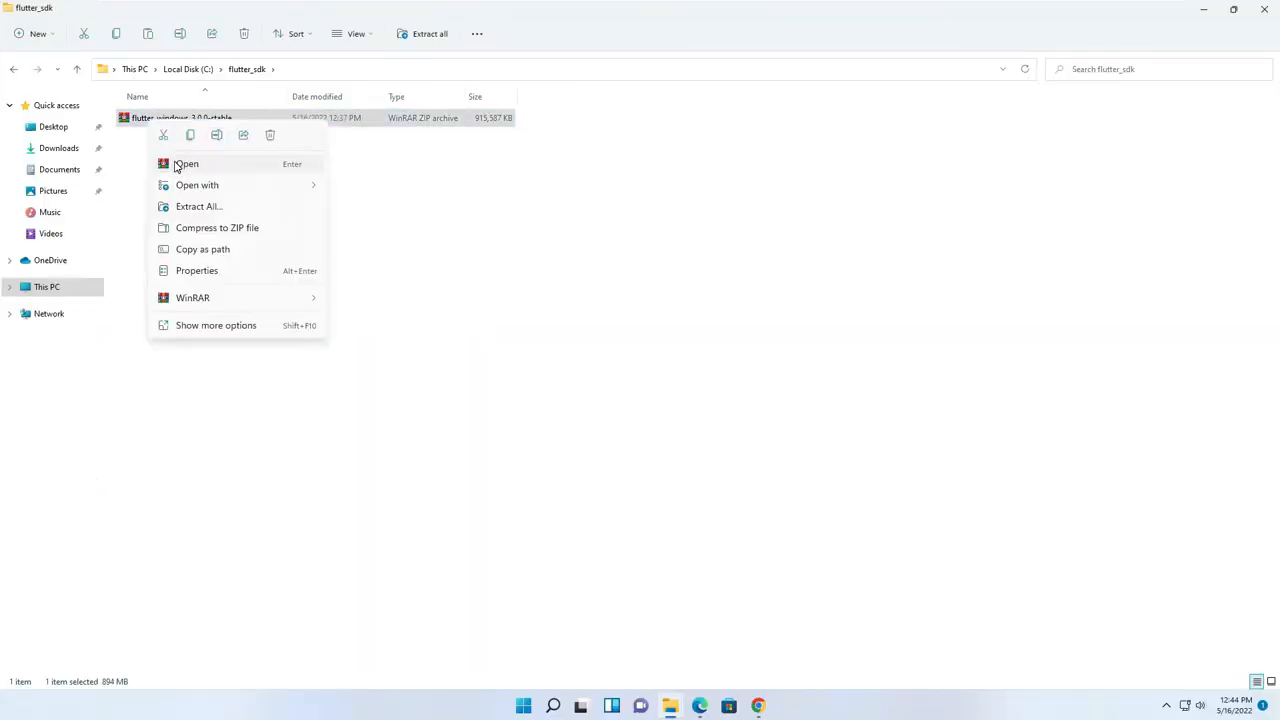
pyautogui.click(177, 164)
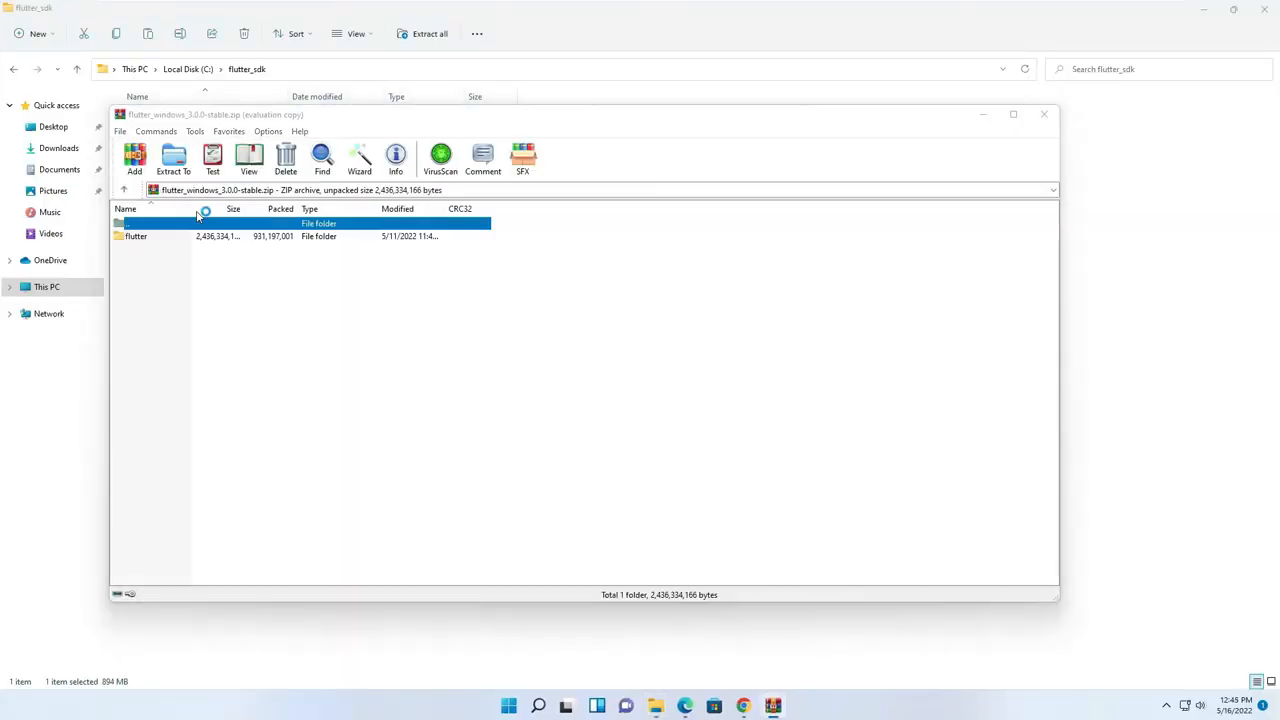
pyautogui.click(889, 140)
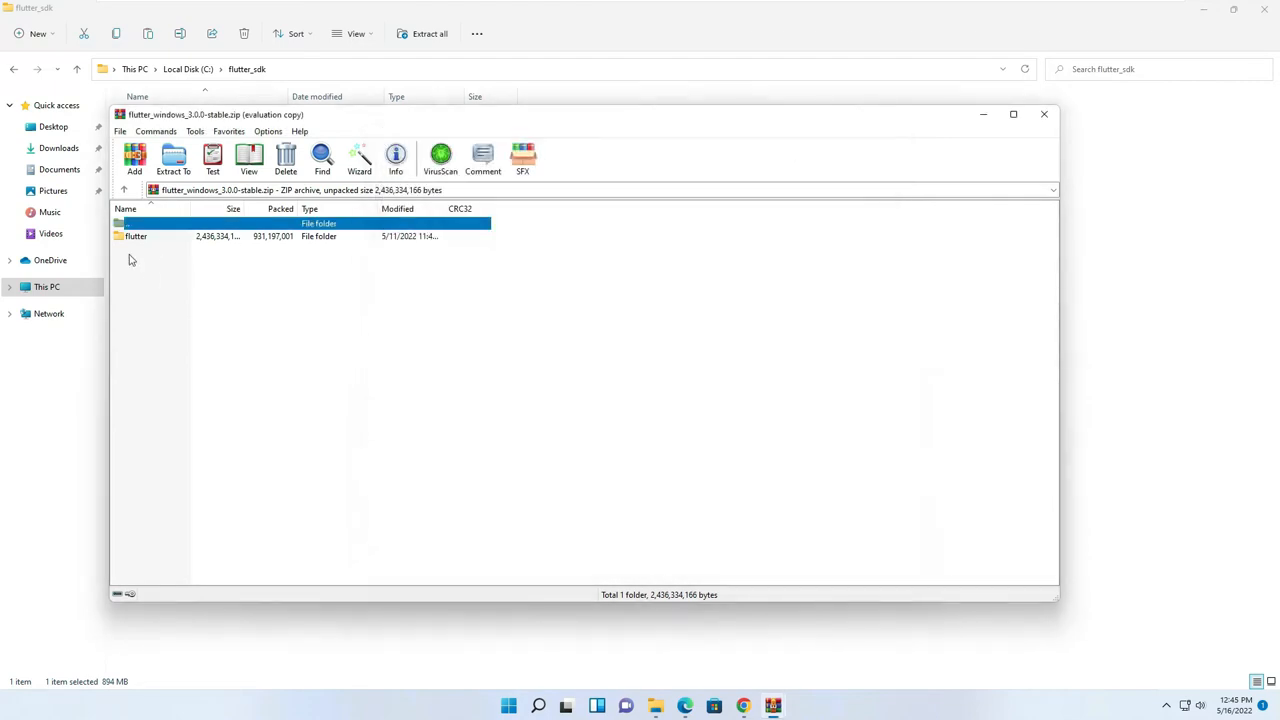
pyautogui.click(176, 160)
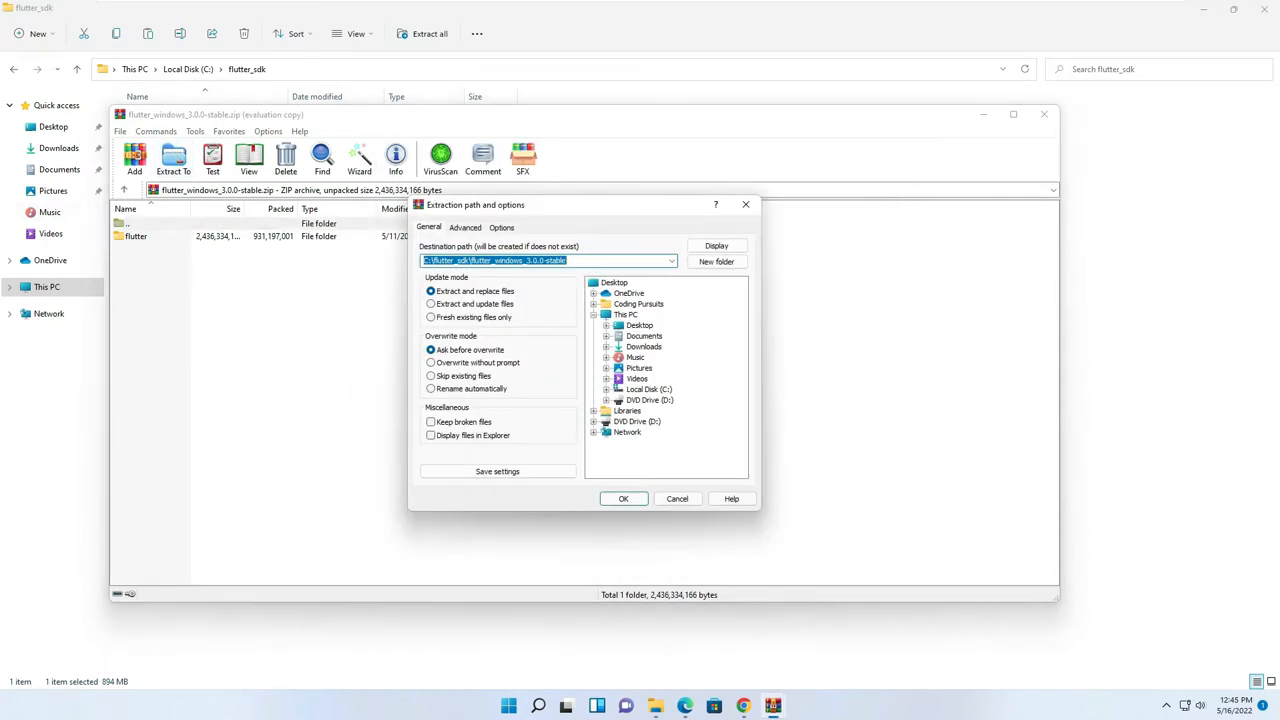
pyautogui.click(606, 389)
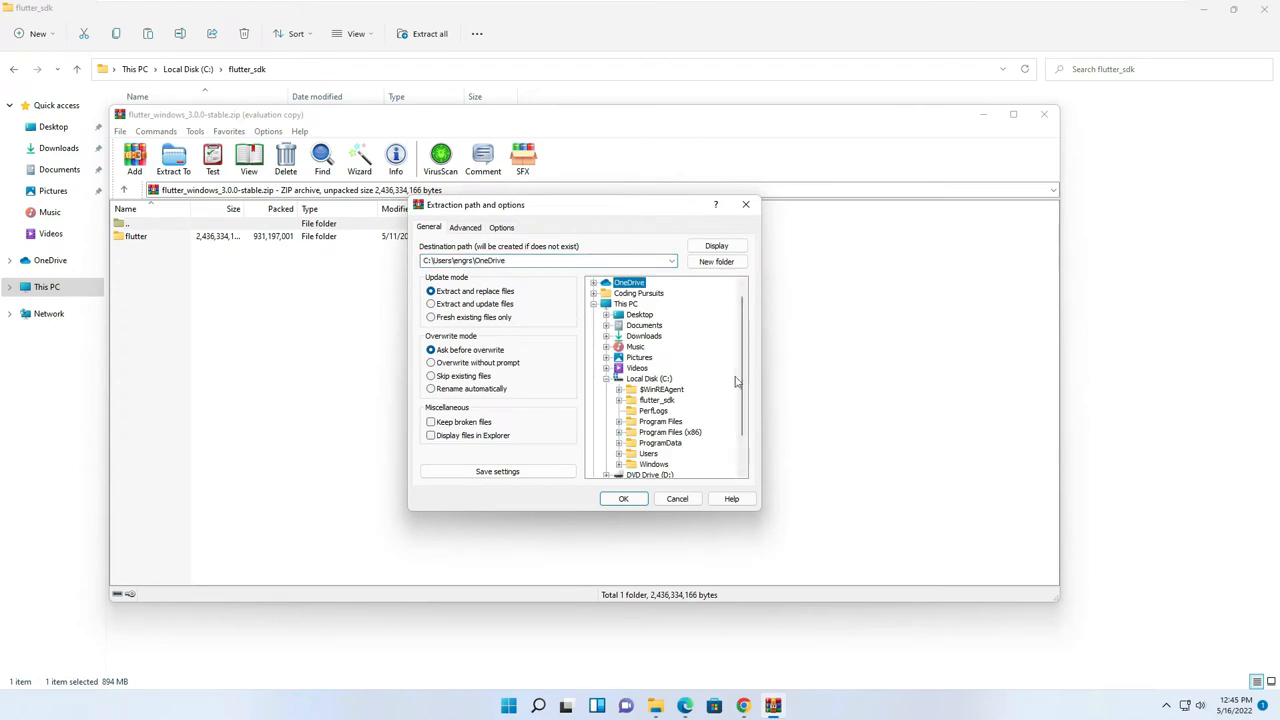
pyautogui.scroll(-2, 743, 401)
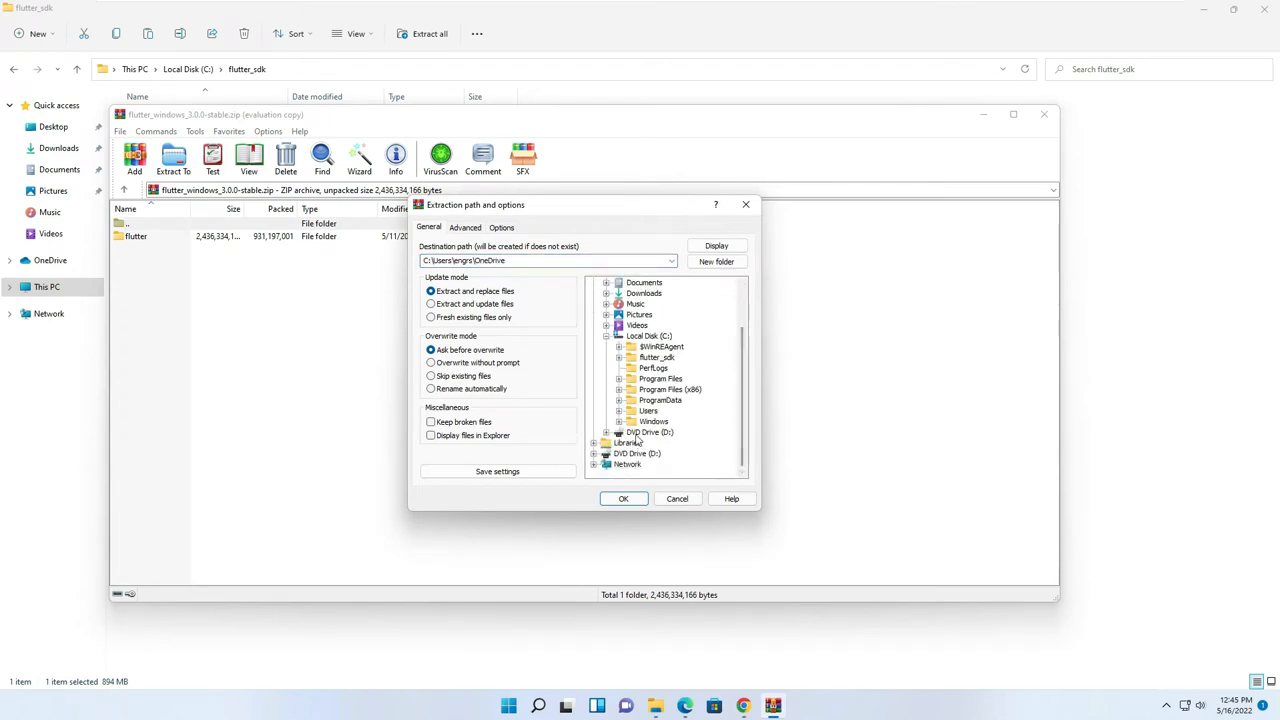
pyautogui.click(634, 359)
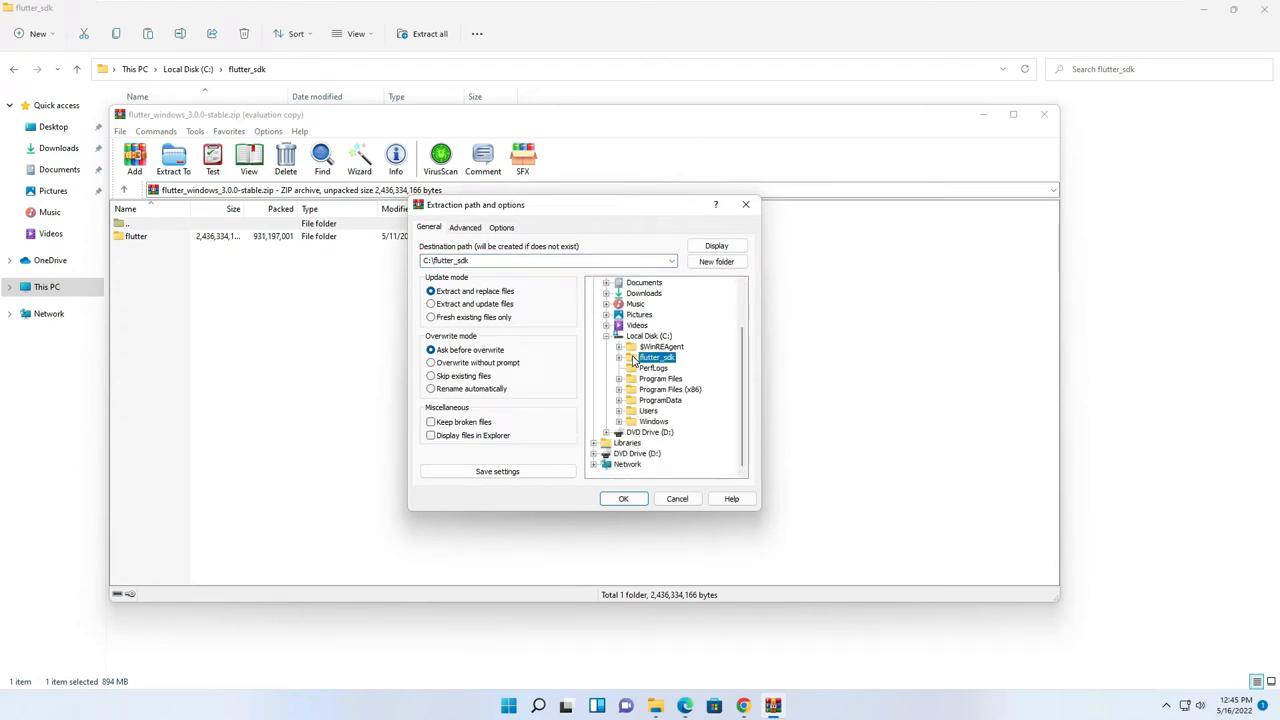
pyautogui.click(626, 499)
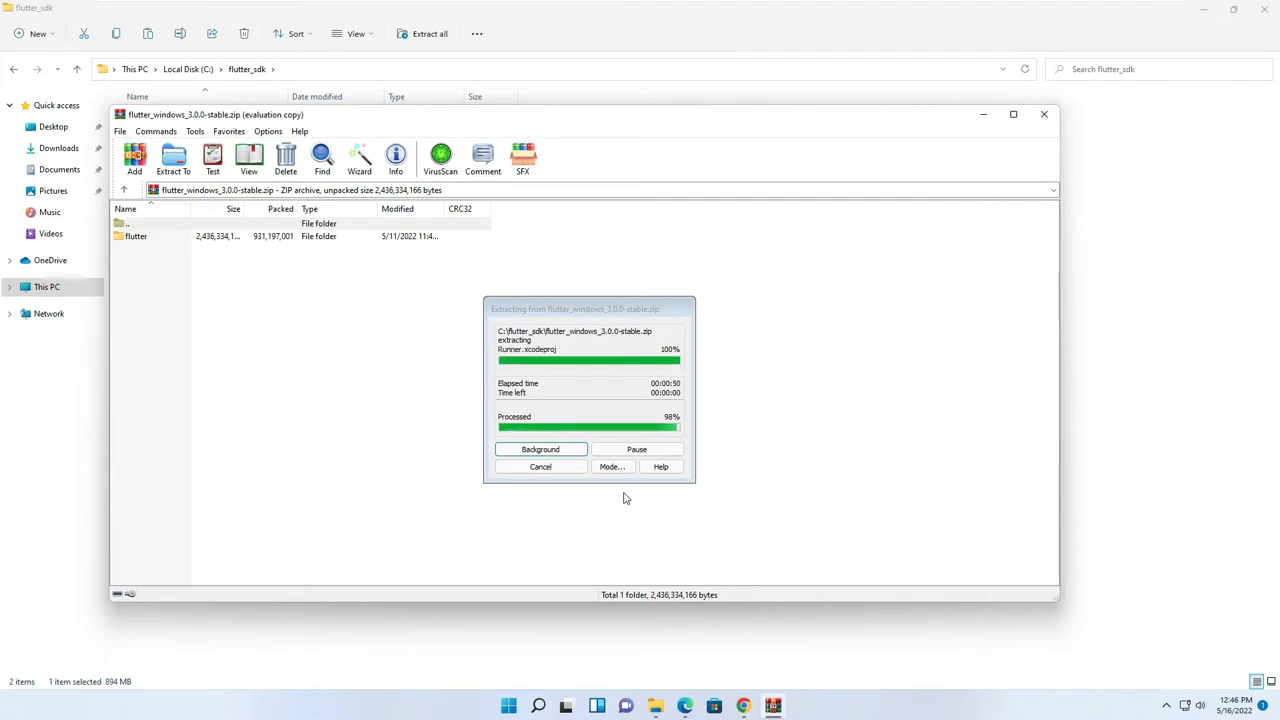
# Close WinRAR and delete the flutter_windows_3.0.0-stable archive from the flutter_sdk folder, keeping the extracted flutter folder.
pyautogui.click(1044, 114)
pyautogui.click(149, 184)
pyautogui.click(192, 185)
pyautogui.press('Delete')
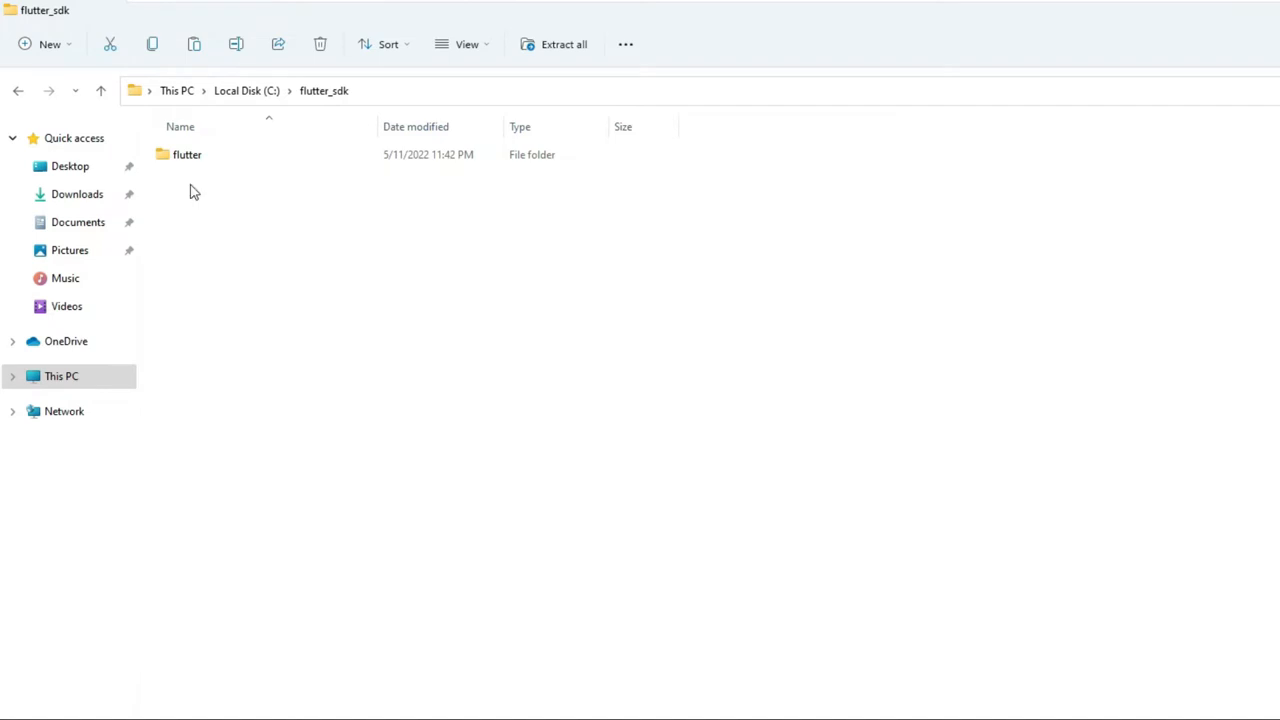
# Go to the bin folder inside the extracted flutter folder and copy its full path.
pyautogui.click(191, 157)
pyautogui.doubleClick(191, 157)
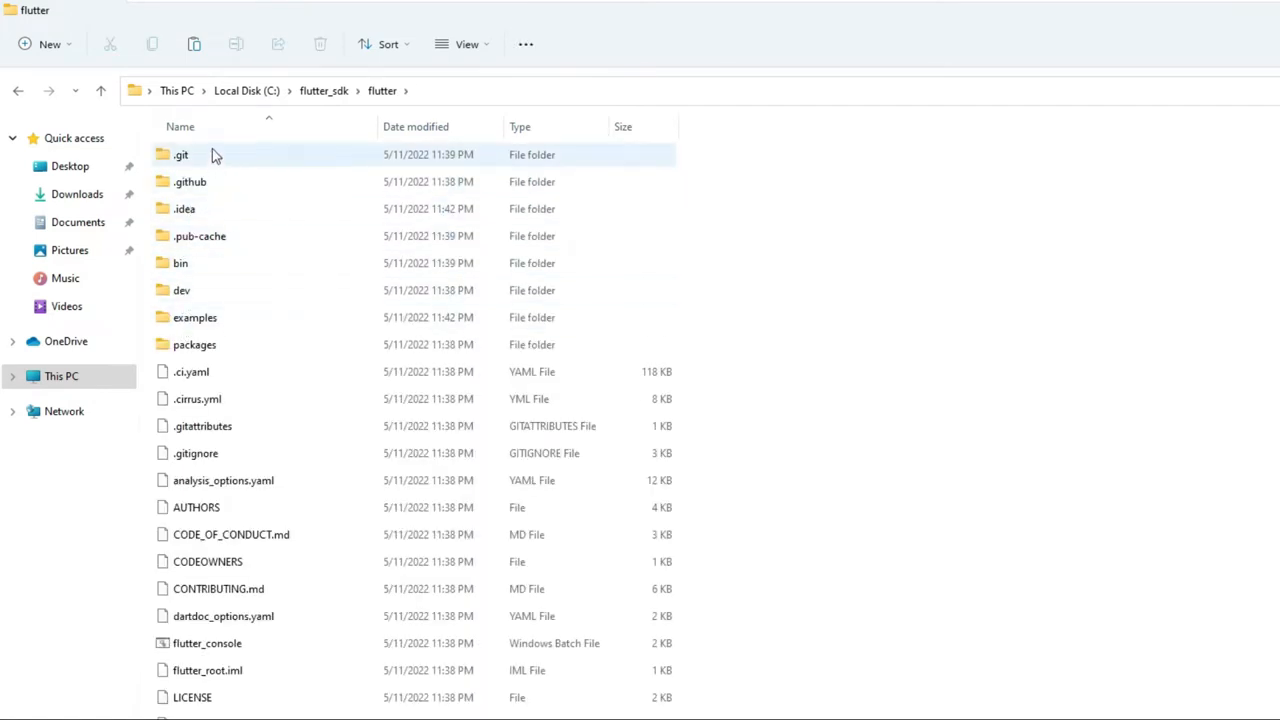
pyautogui.click(181, 265)
pyautogui.doubleClick(181, 265)
pyautogui.click(477, 92)
pyautogui.rightClick(180, 97)
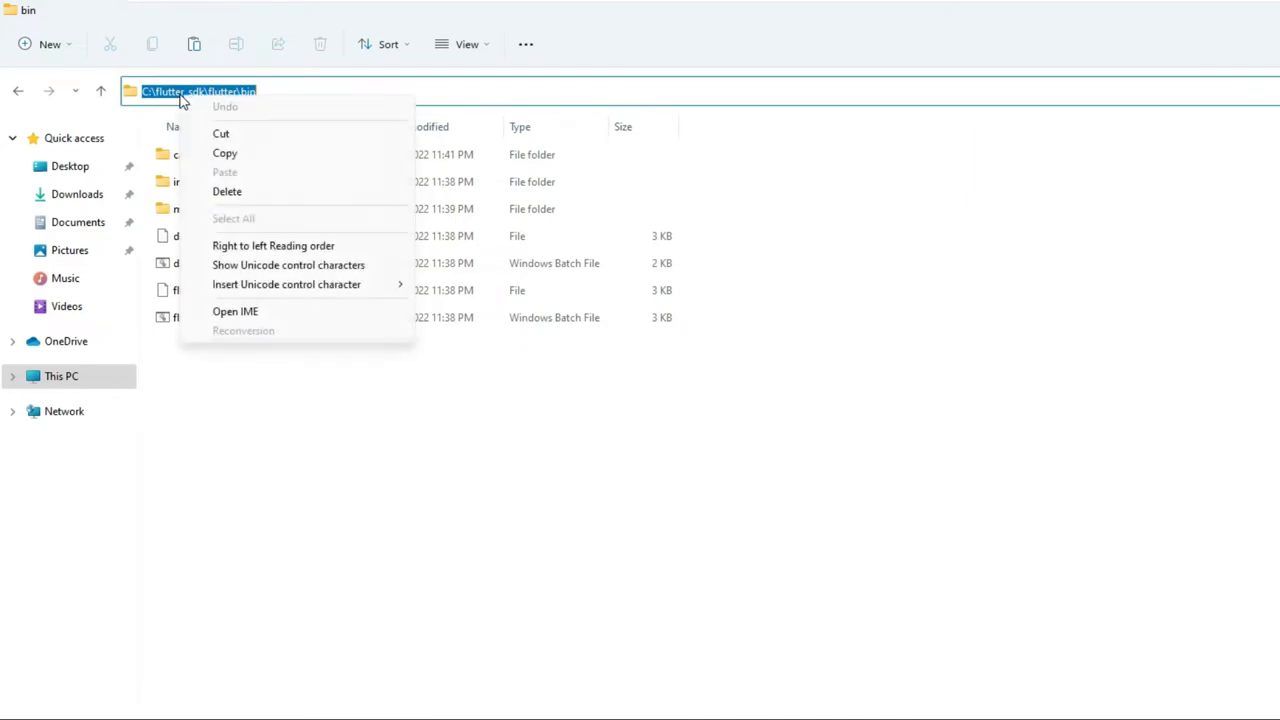
pyautogui.click(222, 156)
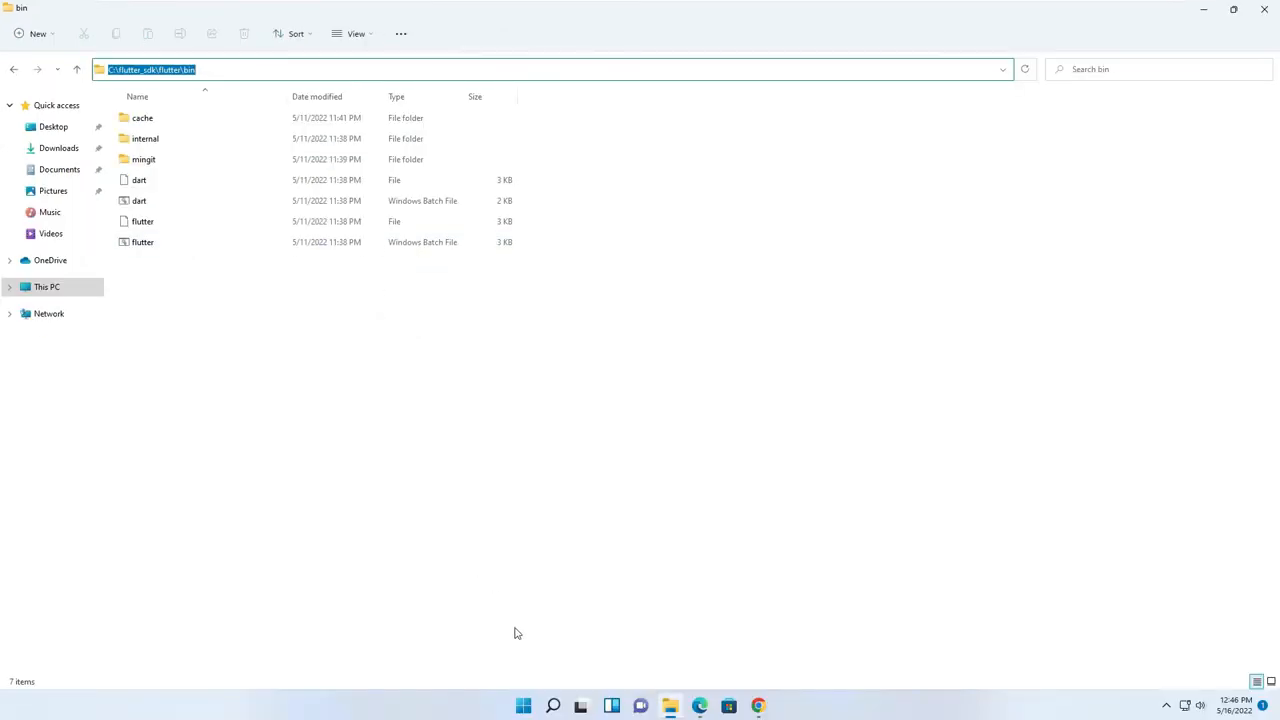
# Search Windows for "environ" and open the Environment Variables dialog from the system environment variables settings.
pyautogui.click(553, 704)
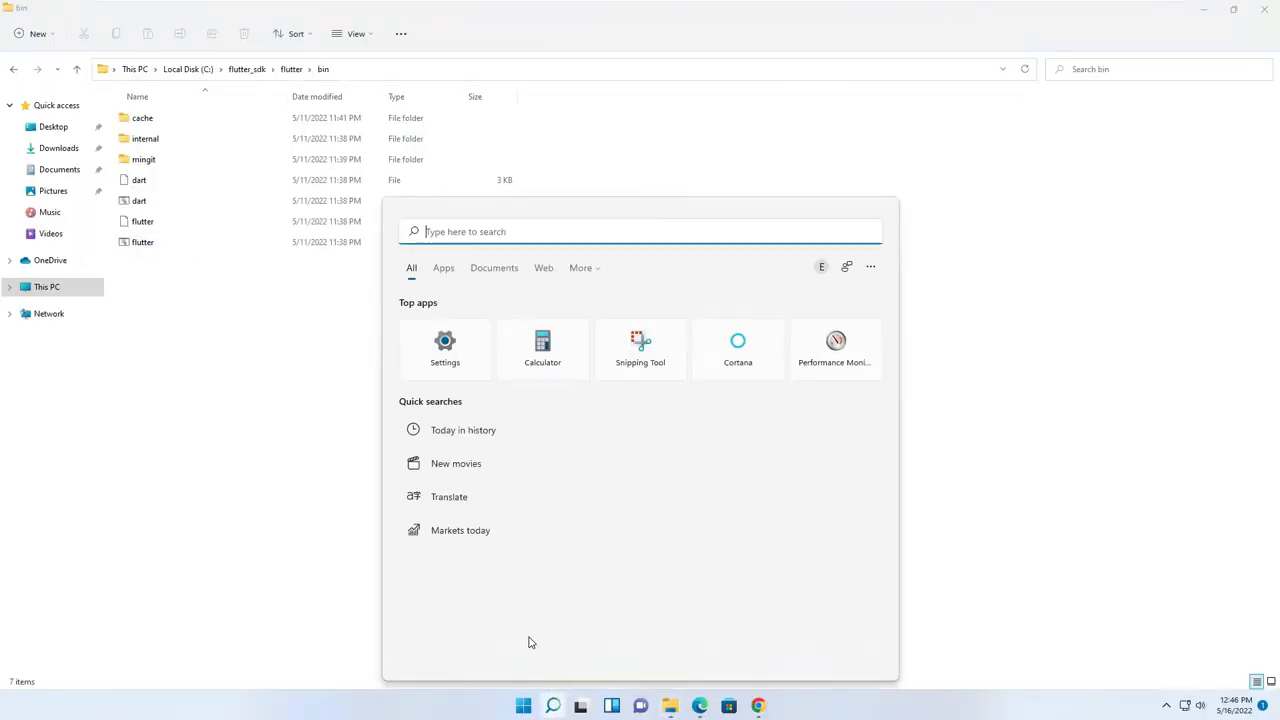
pyautogui.write('environ')
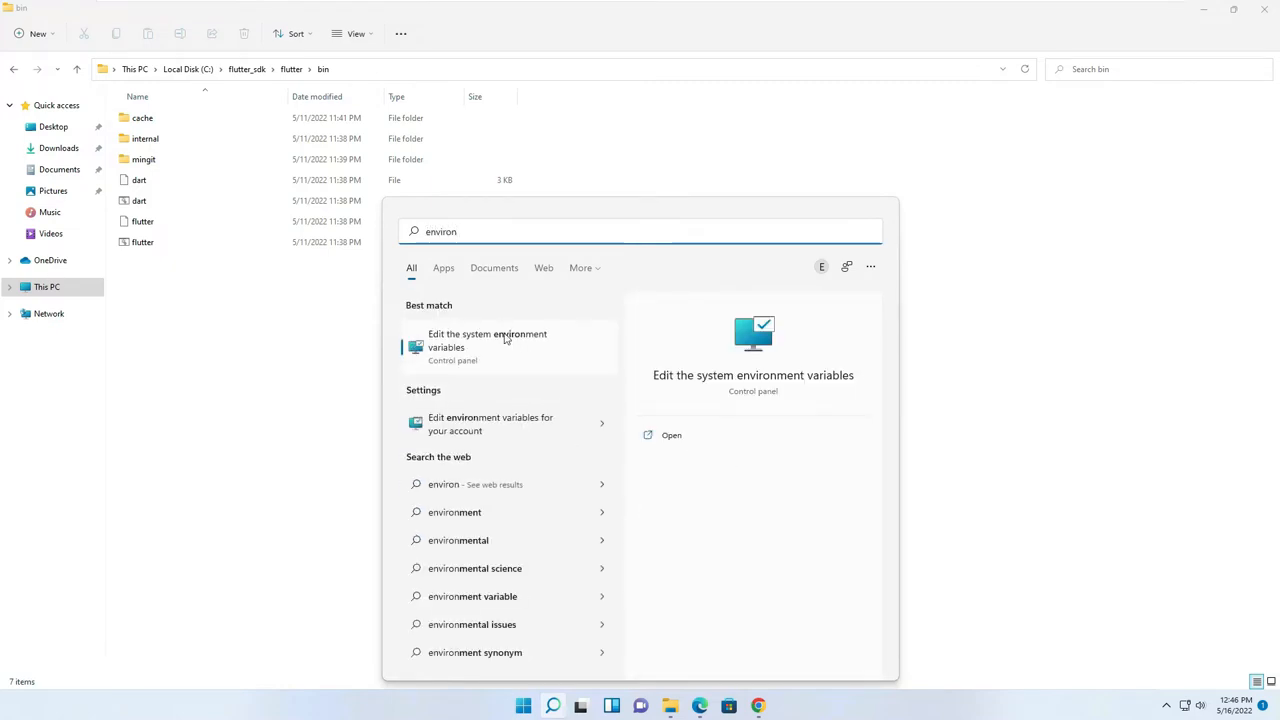
pyautogui.click(455, 346)
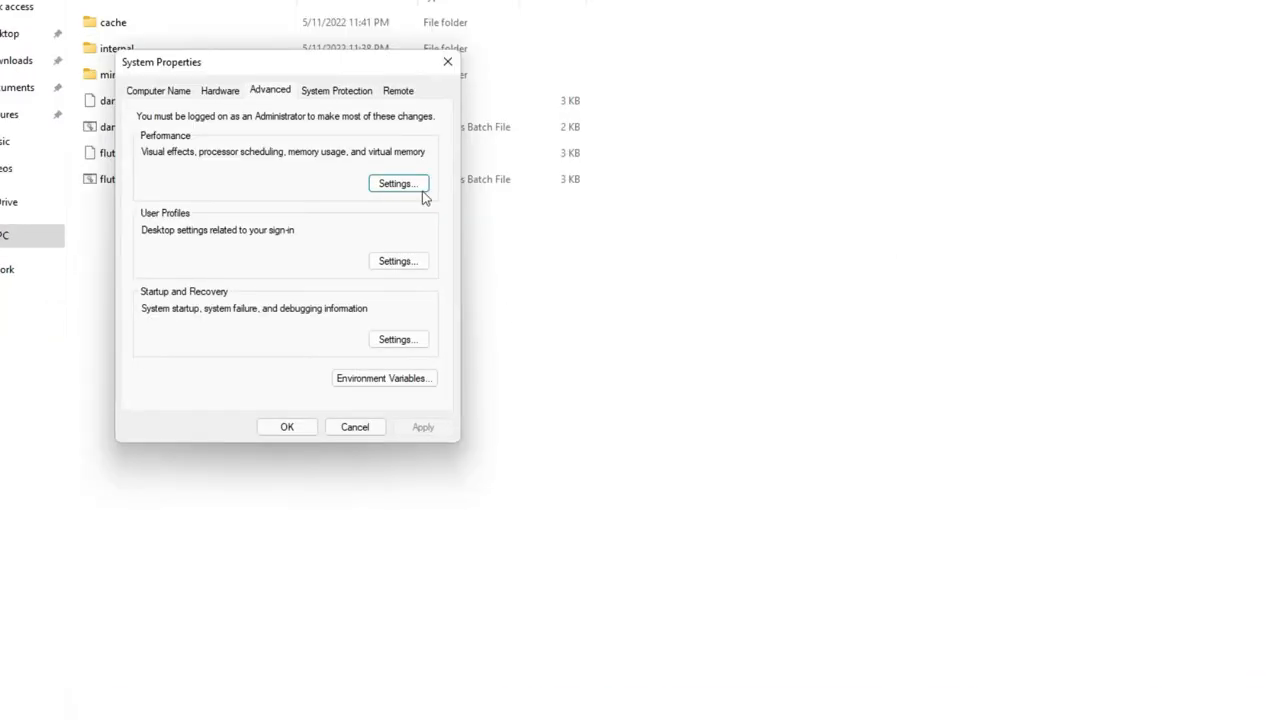
pyautogui.moveTo(312, 62); pyautogui.dragTo(359, 42)
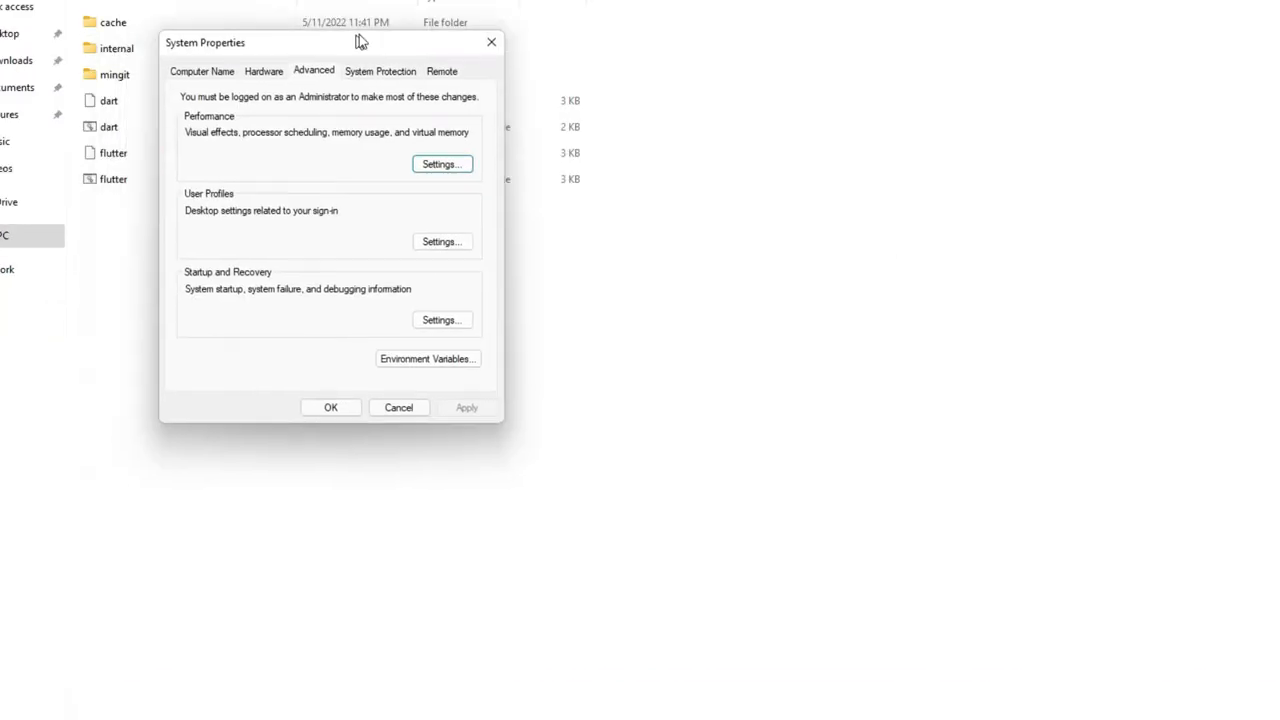
pyautogui.click(410, 362)
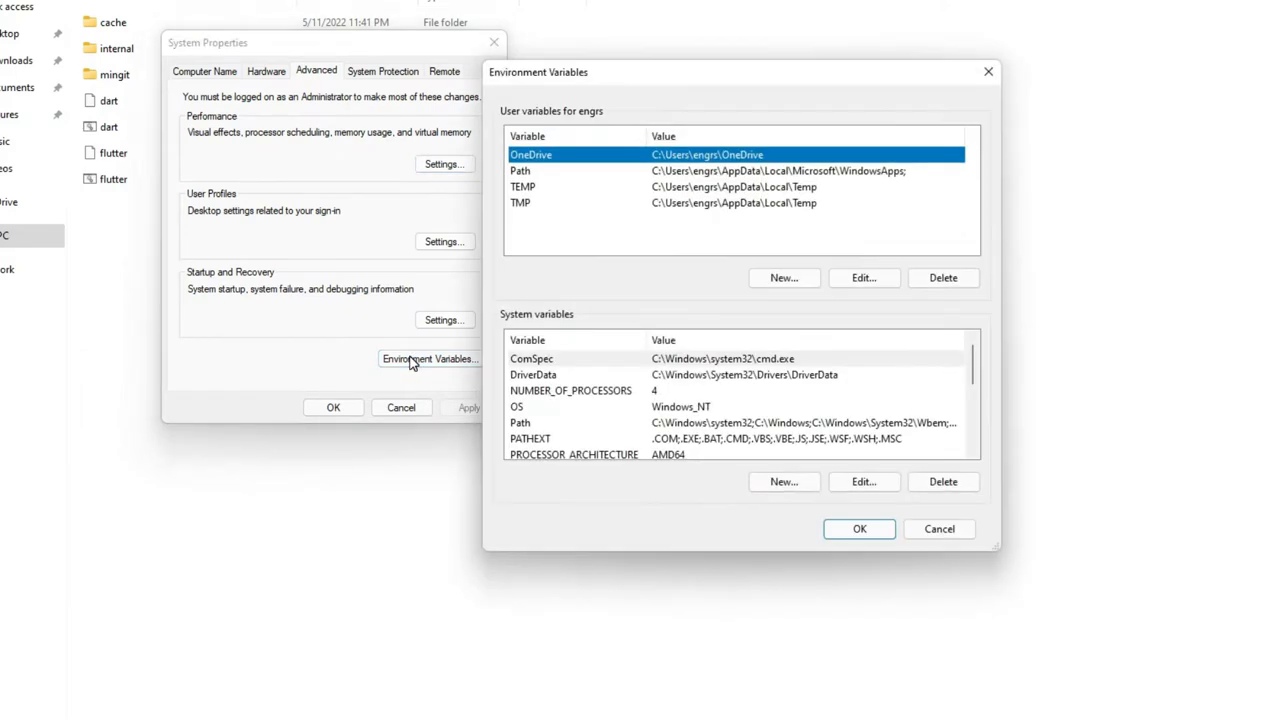
pyautogui.moveTo(622, 78); pyautogui.dragTo(326, 26)
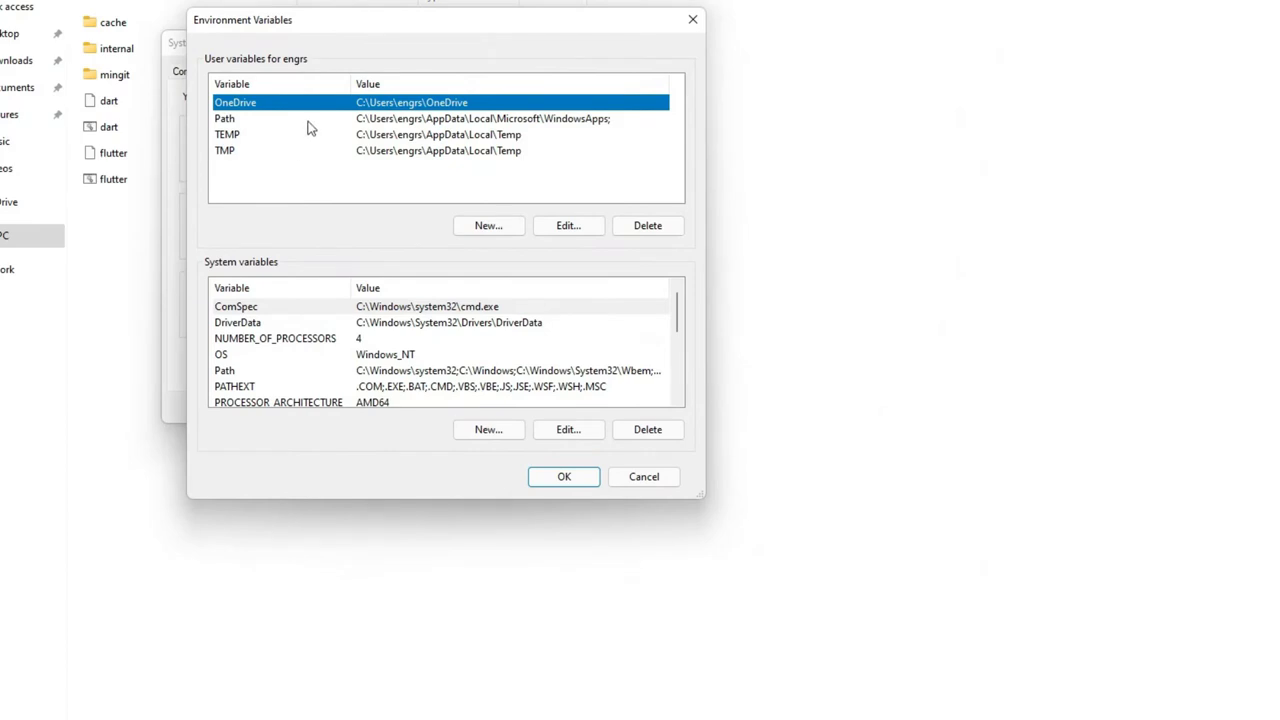
# Add the copied path C:\flutter_sdk\flutter\bin as a new entry in the user Path variable and confirm all open dialogs.
pyautogui.doubleClick(372, 122)
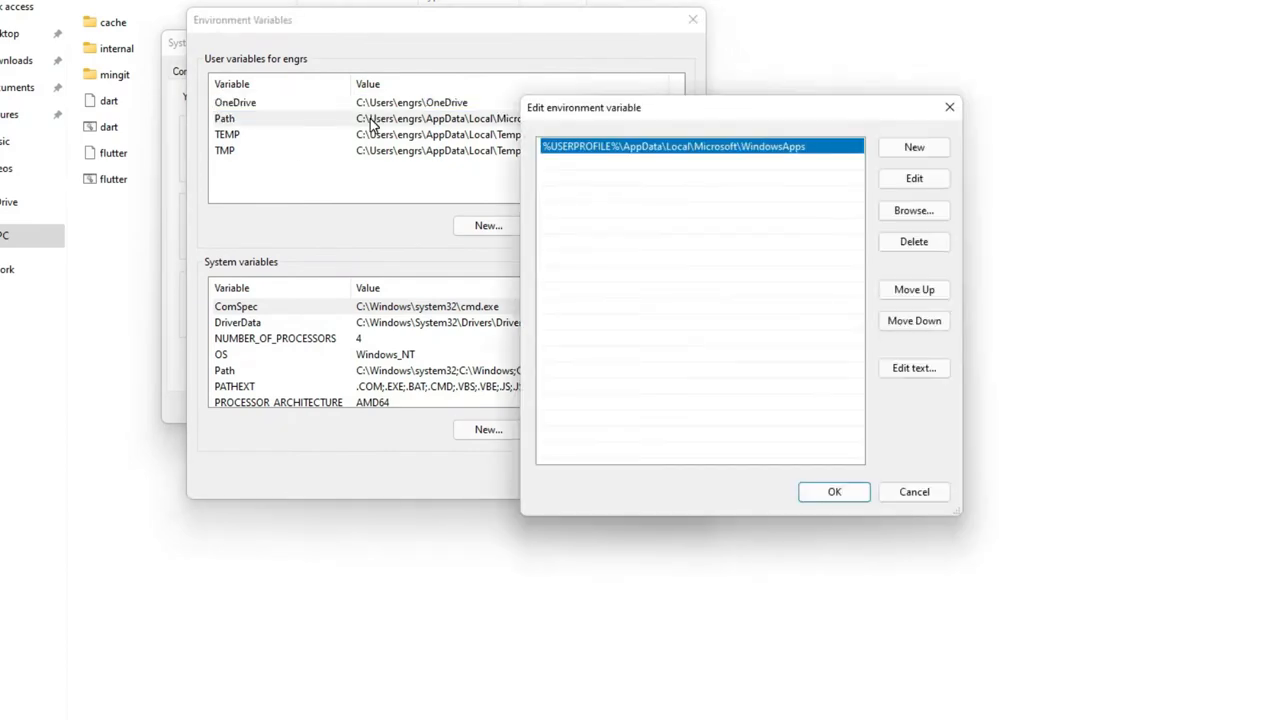
pyautogui.click(914, 148)
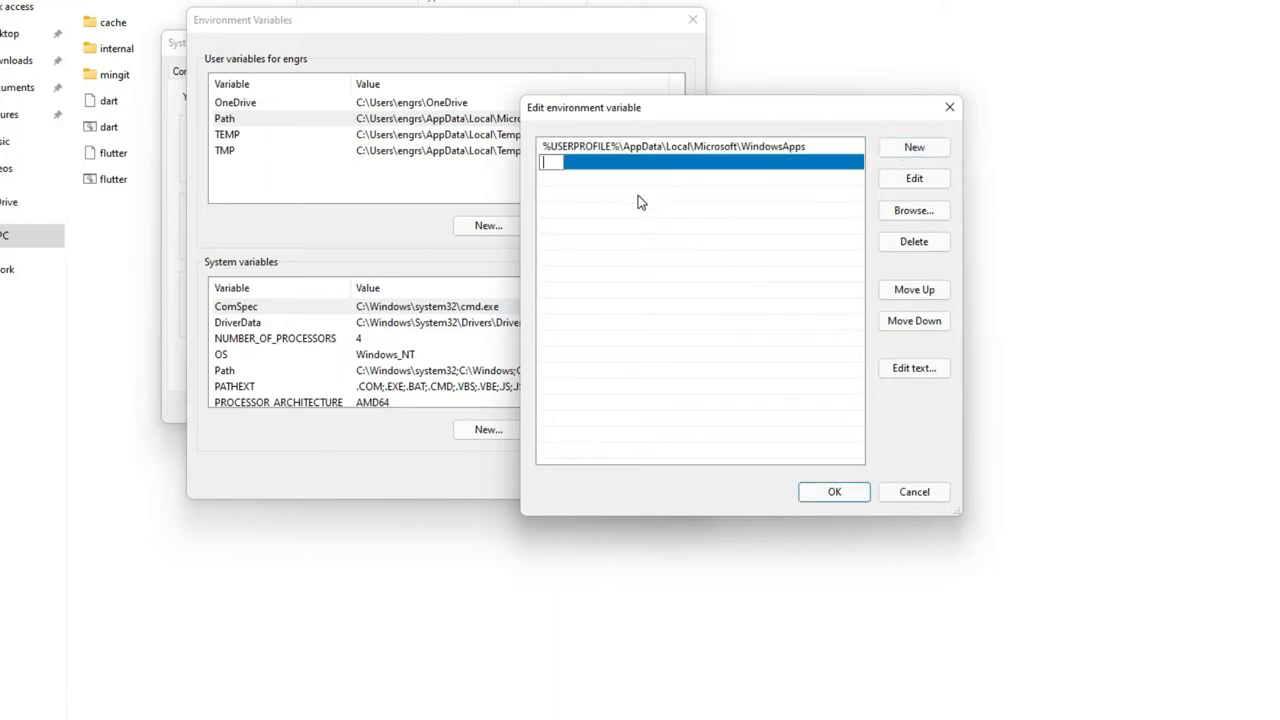
pyautogui.hotkey('ctrl', 'v')
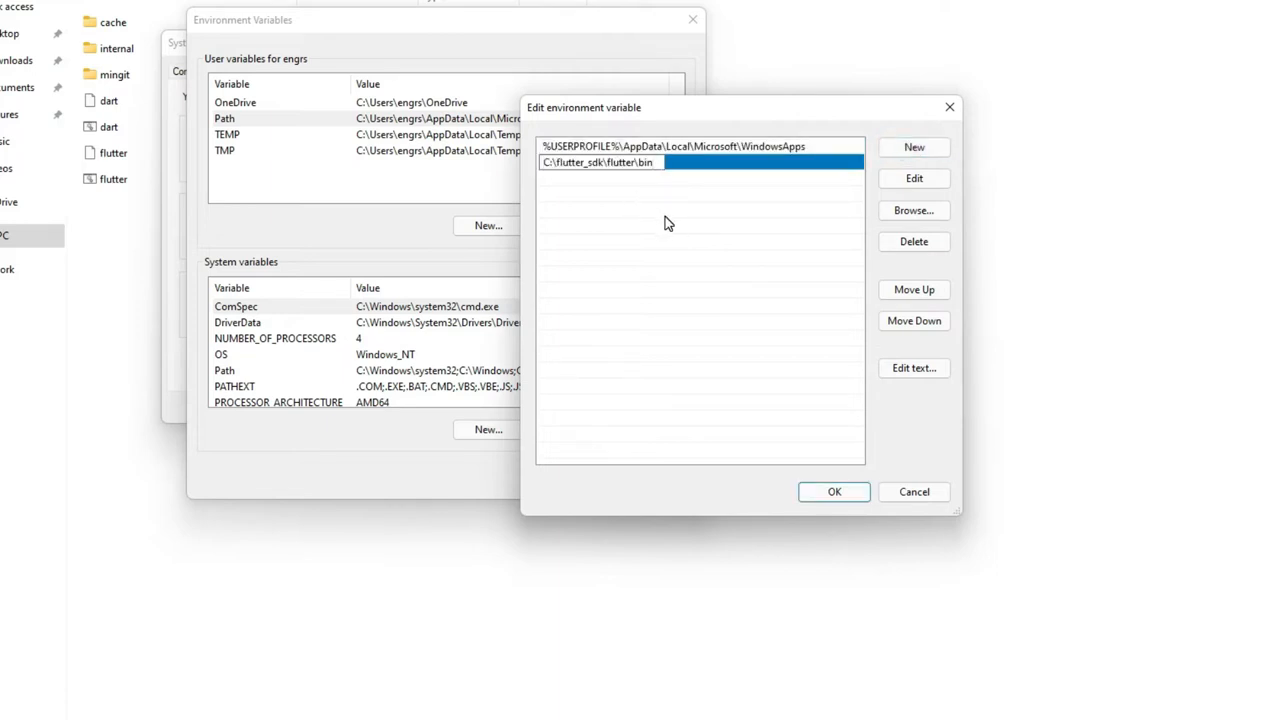
pyautogui.click(664, 218)
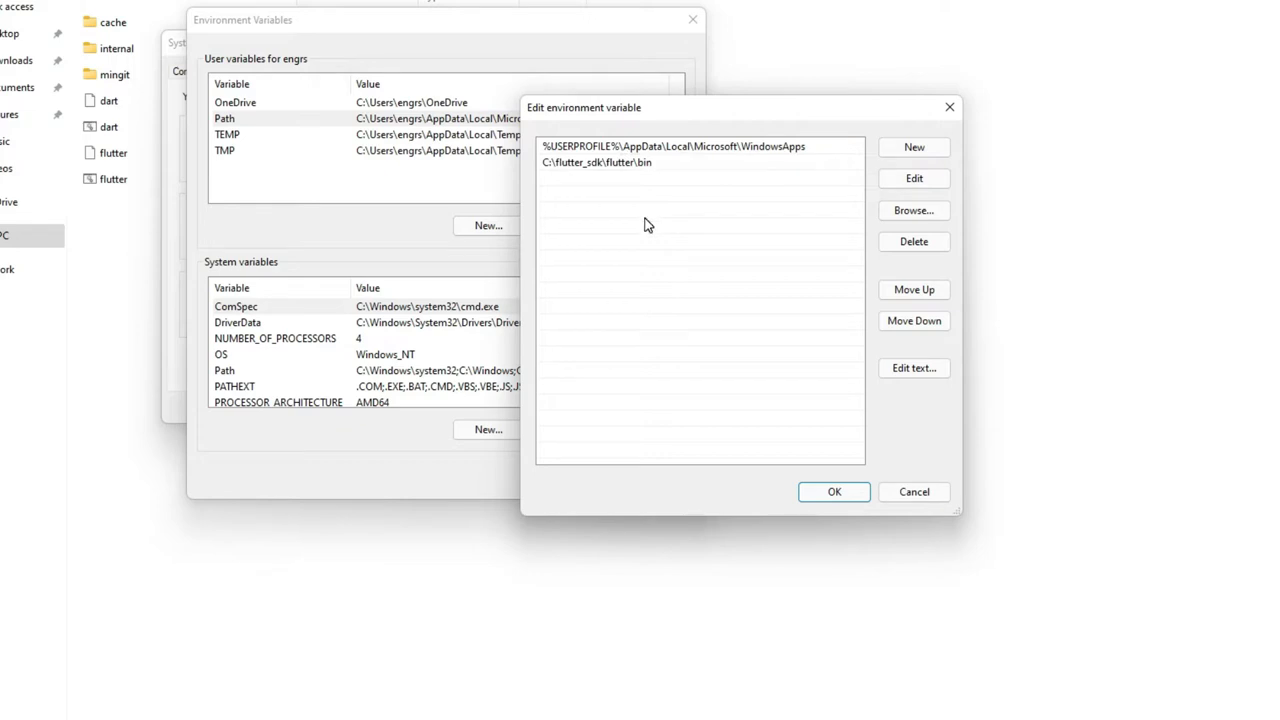
pyautogui.click(834, 491)
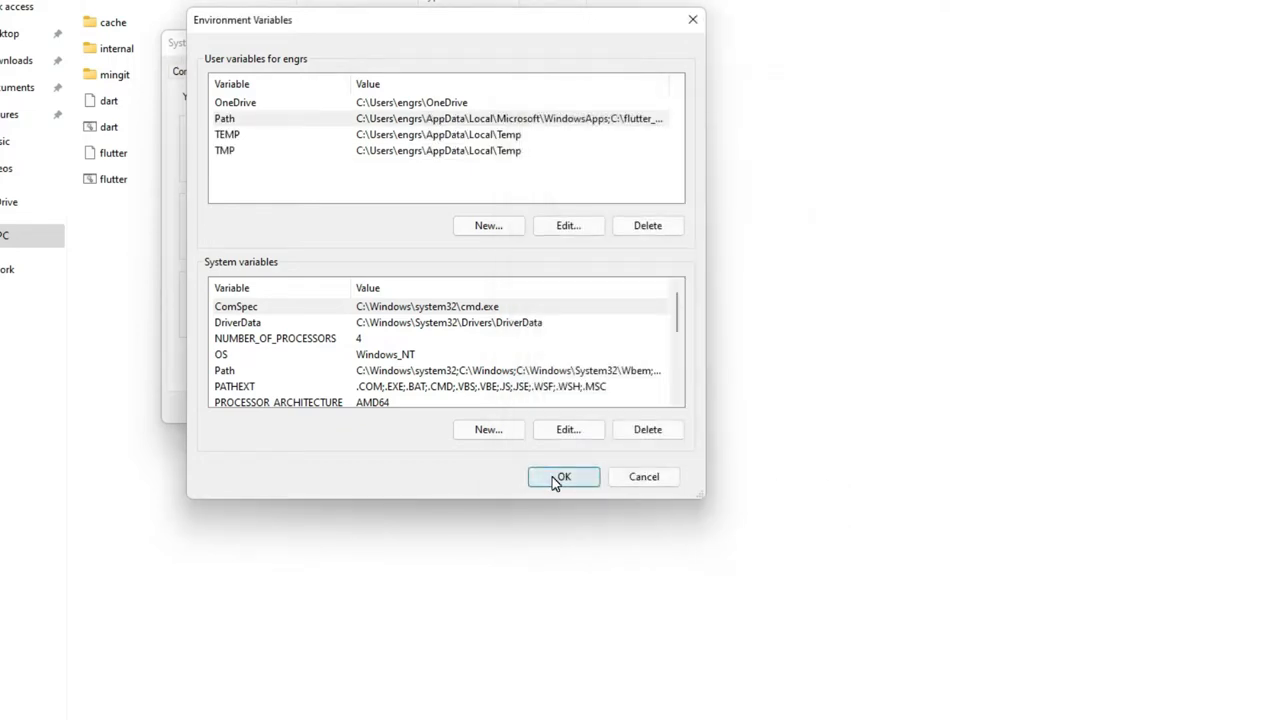
pyautogui.click(552, 478)
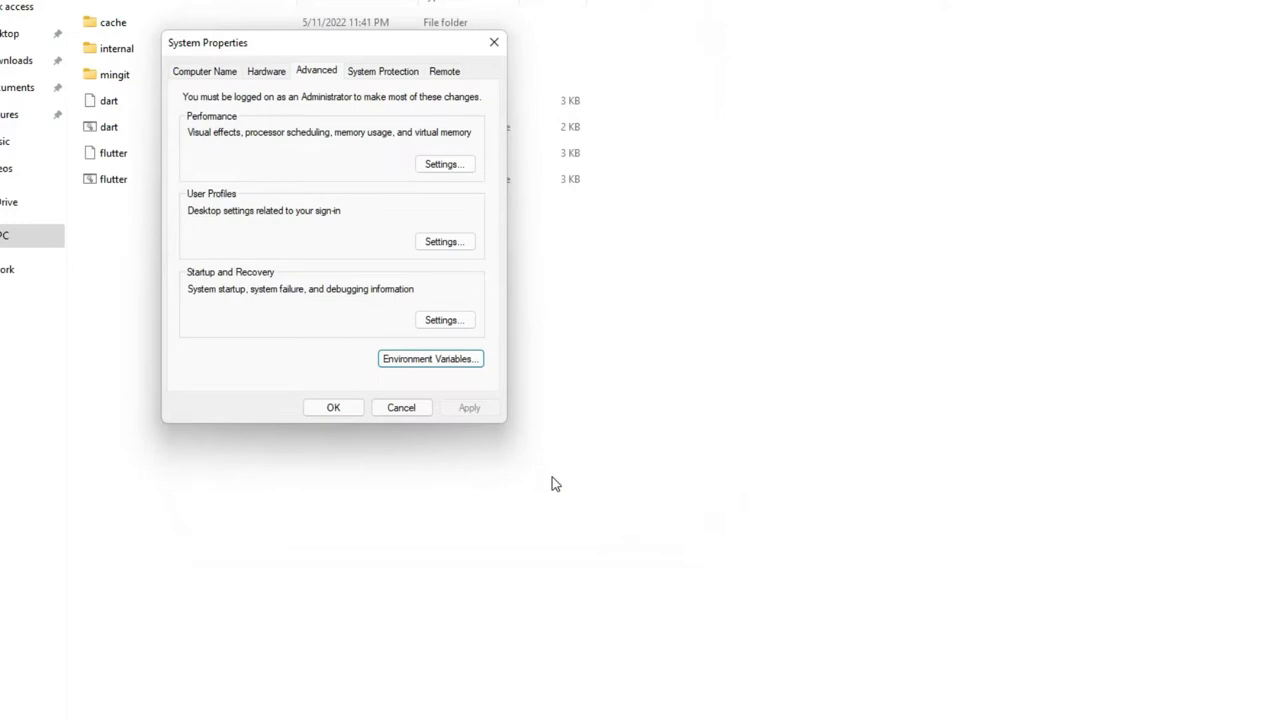
pyautogui.click(320, 407)
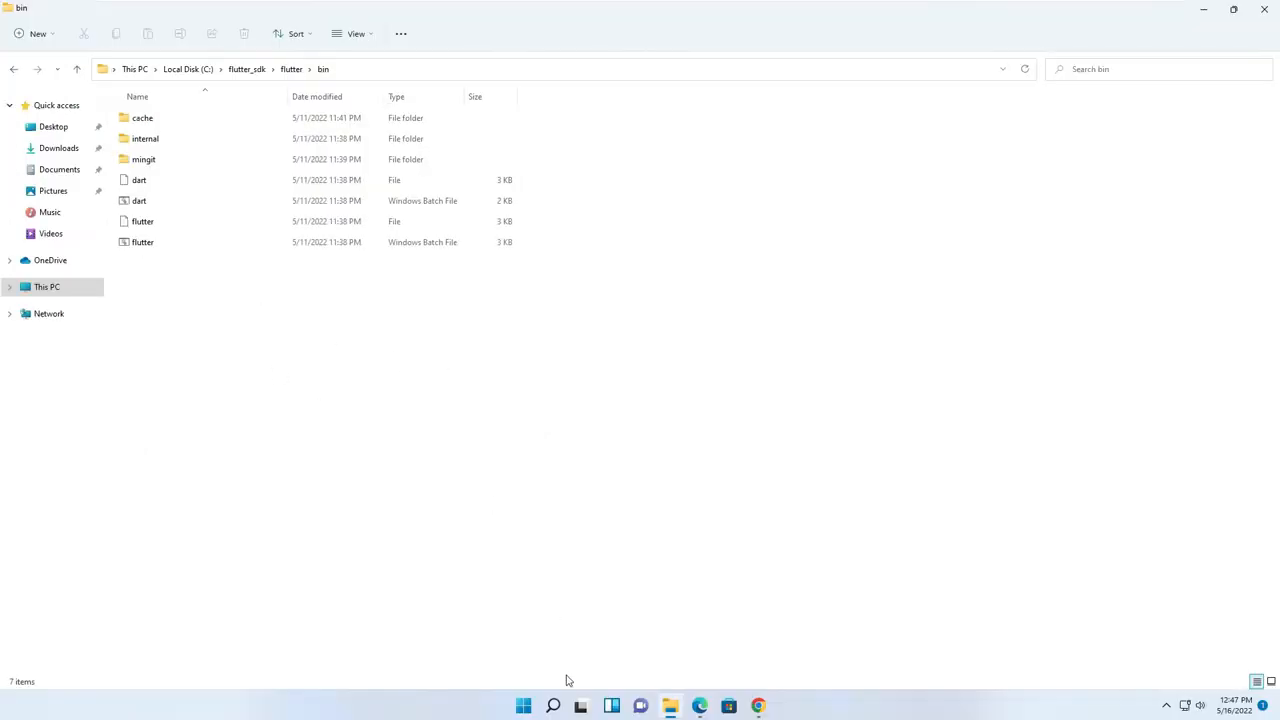
# Search Windows for "cmd", open Command Prompt and run the flutter command.
pyautogui.click(552, 705)
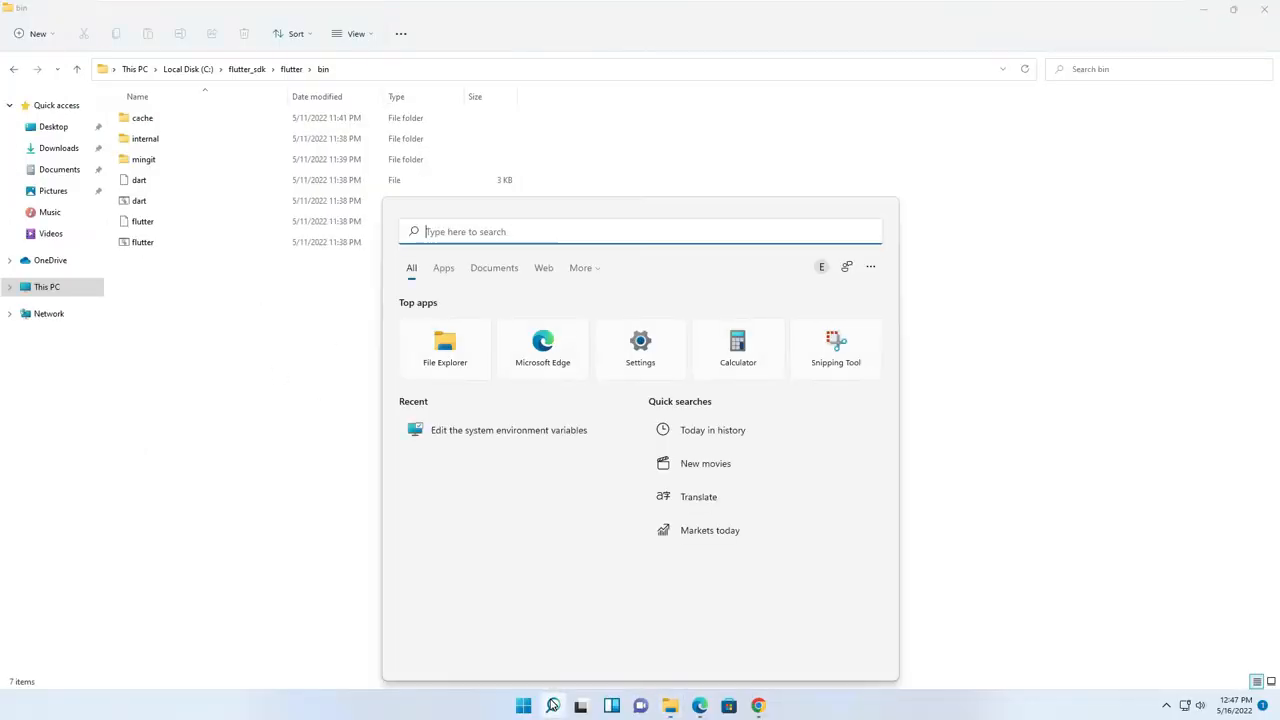
pyautogui.write('cmd')
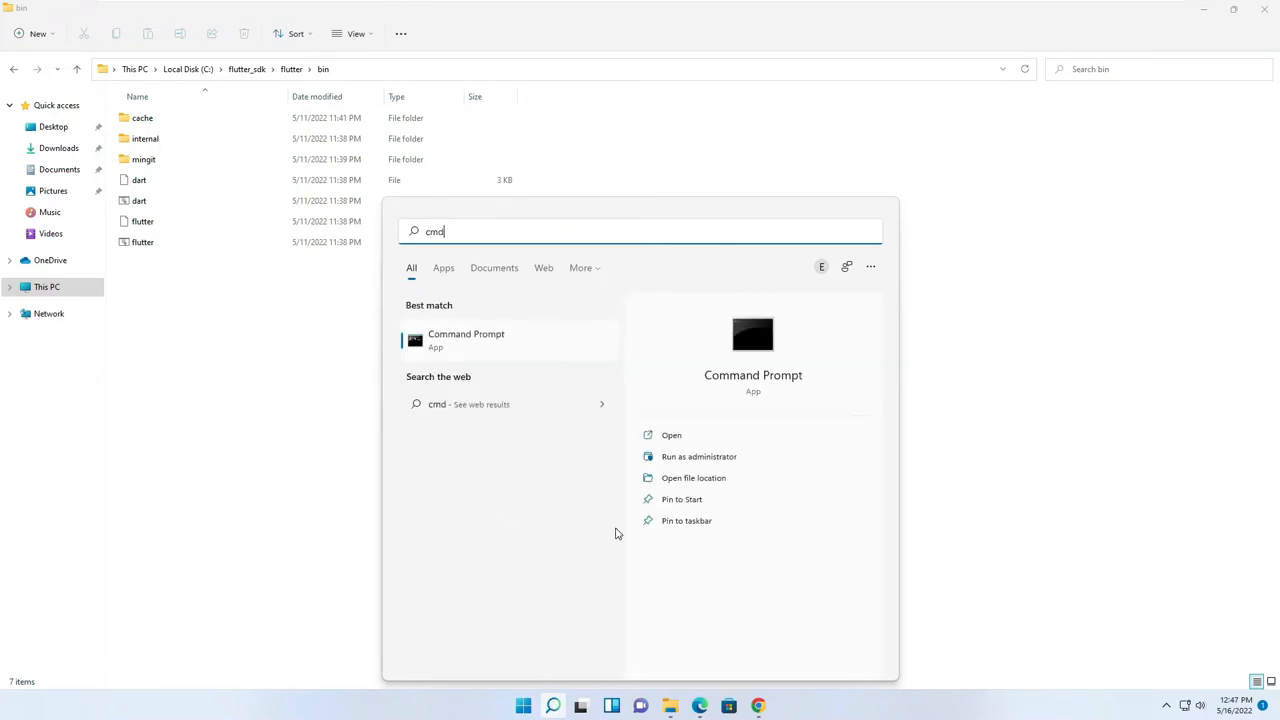
pyautogui.click(457, 346)
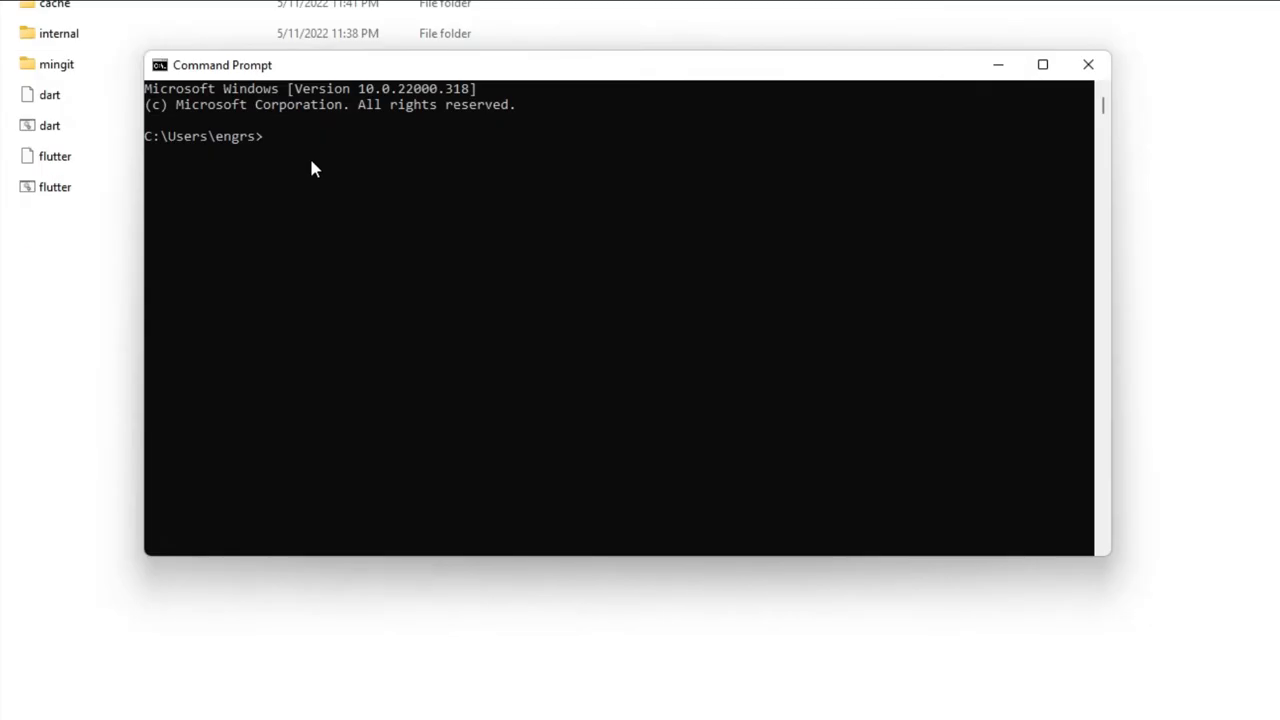
pyautogui.write('flutter')
pyautogui.press('Return')
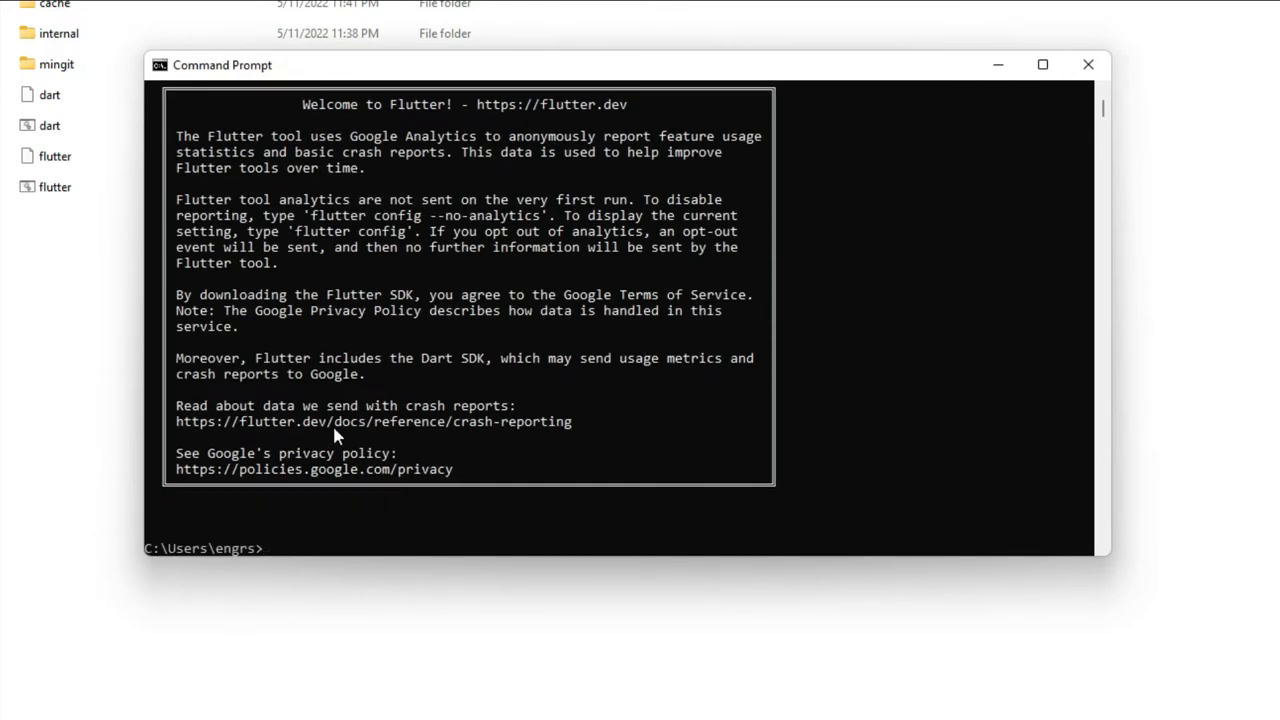
# Review the flutter command's output from its beginning, and check the installed version with flutter --version.
pyautogui.moveTo(1104, 102); pyautogui.dragTo(1106, 74)
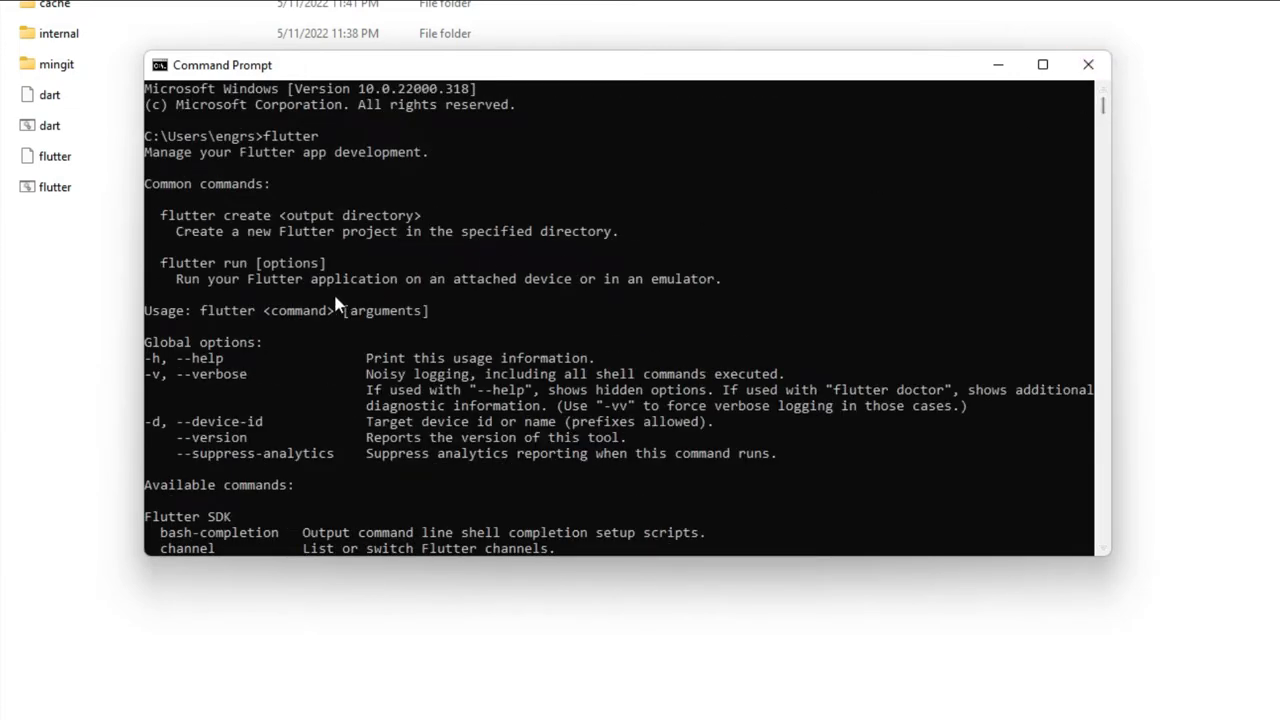
pyautogui.scroll(-15, 219, 341)
pyautogui.write('fl')
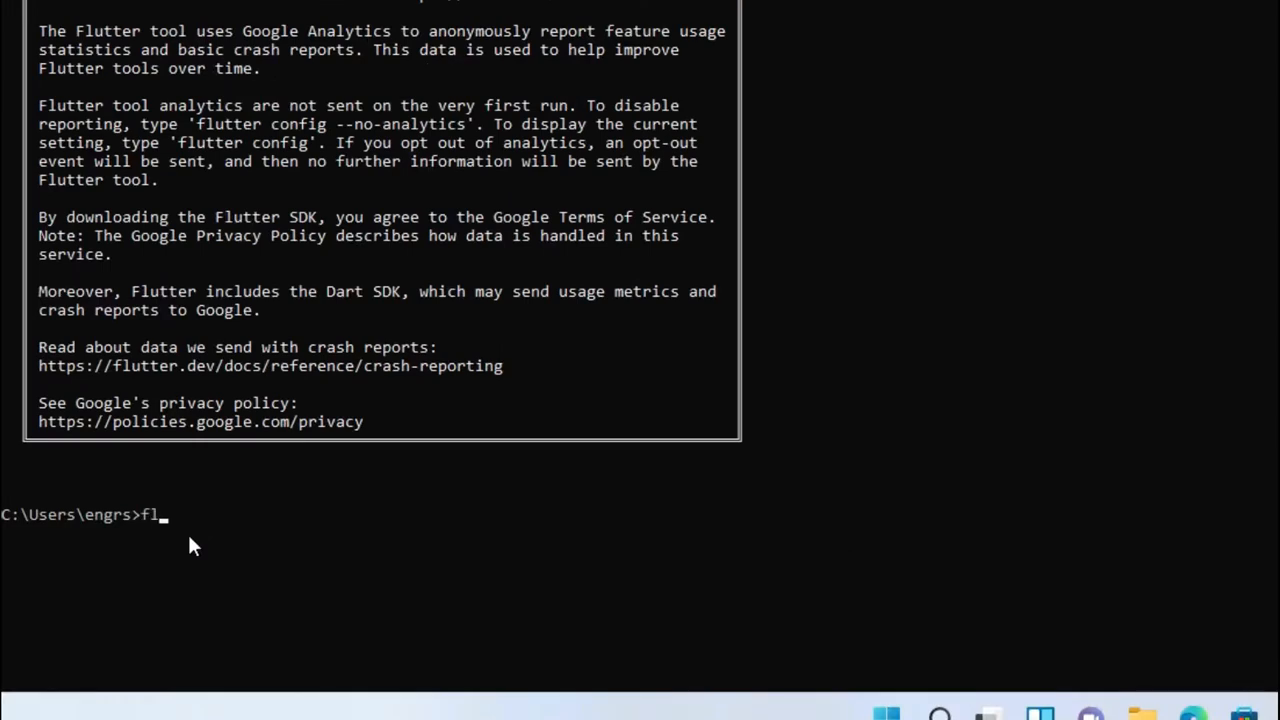
pyautogui.write('utter --version')
pyautogui.press('Return')
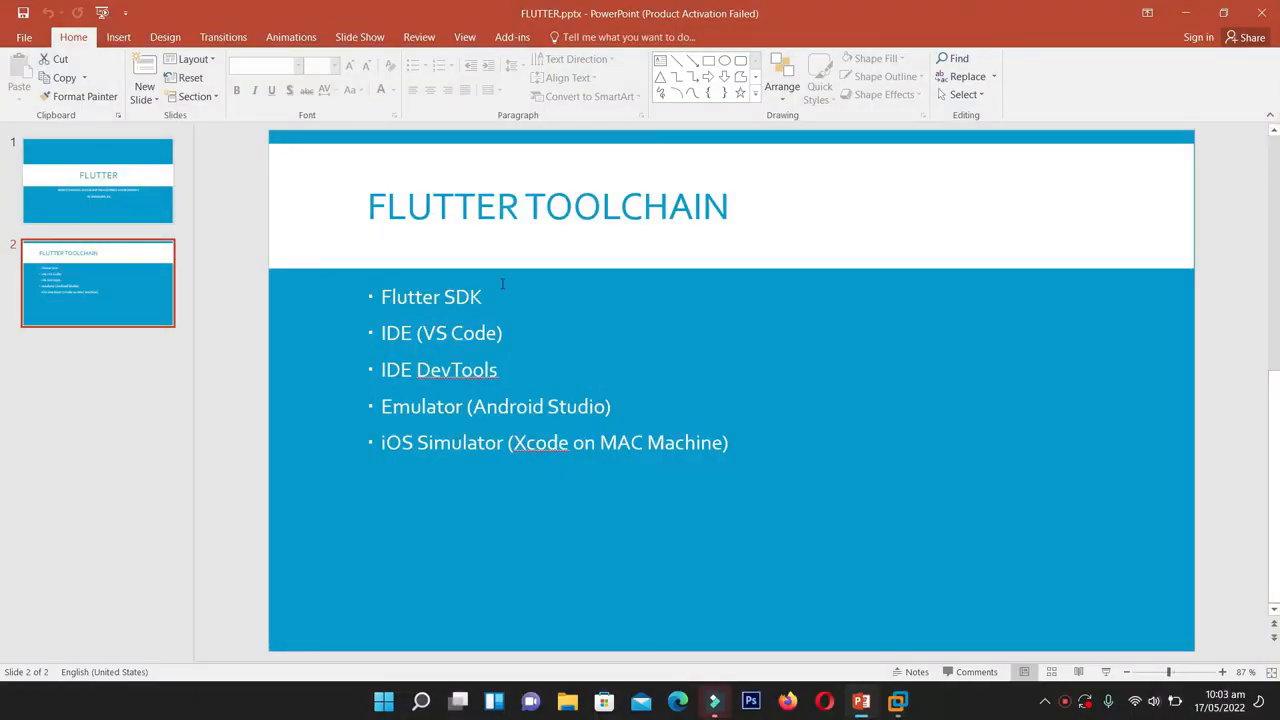
pyautogui.moveTo(383, 333); pyautogui.dragTo(506, 337)
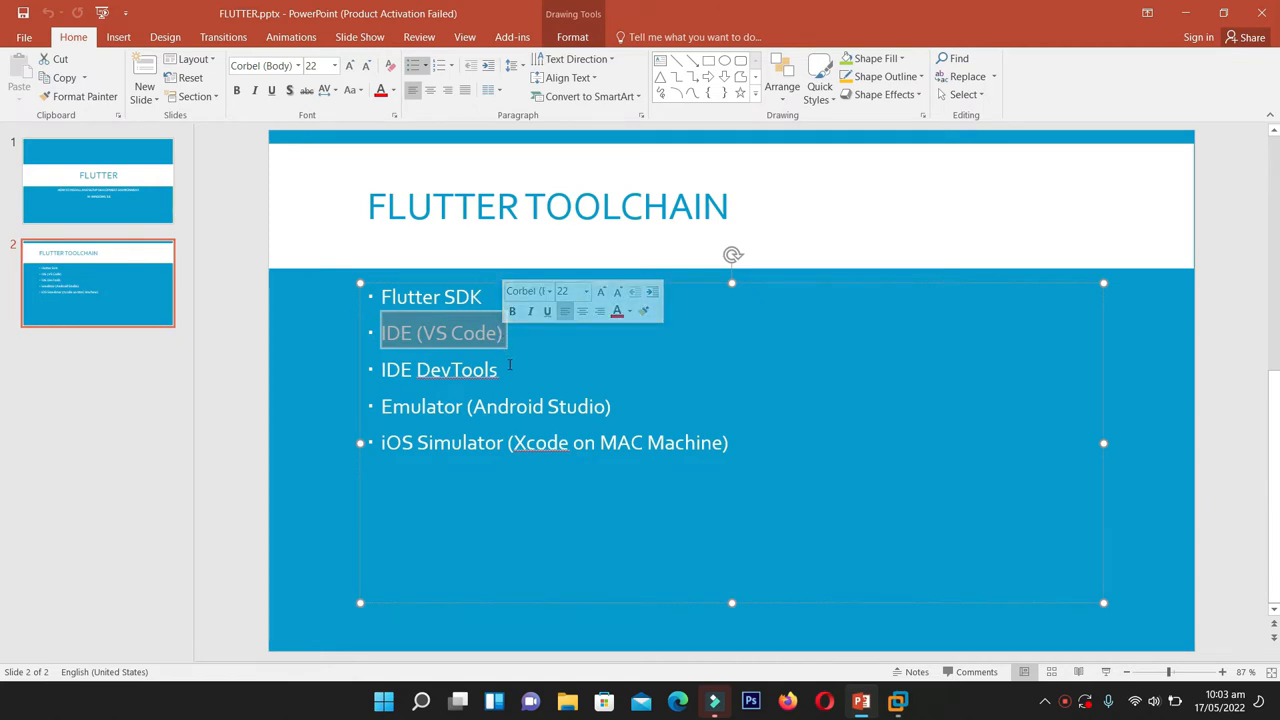
pyautogui.click(509, 365)
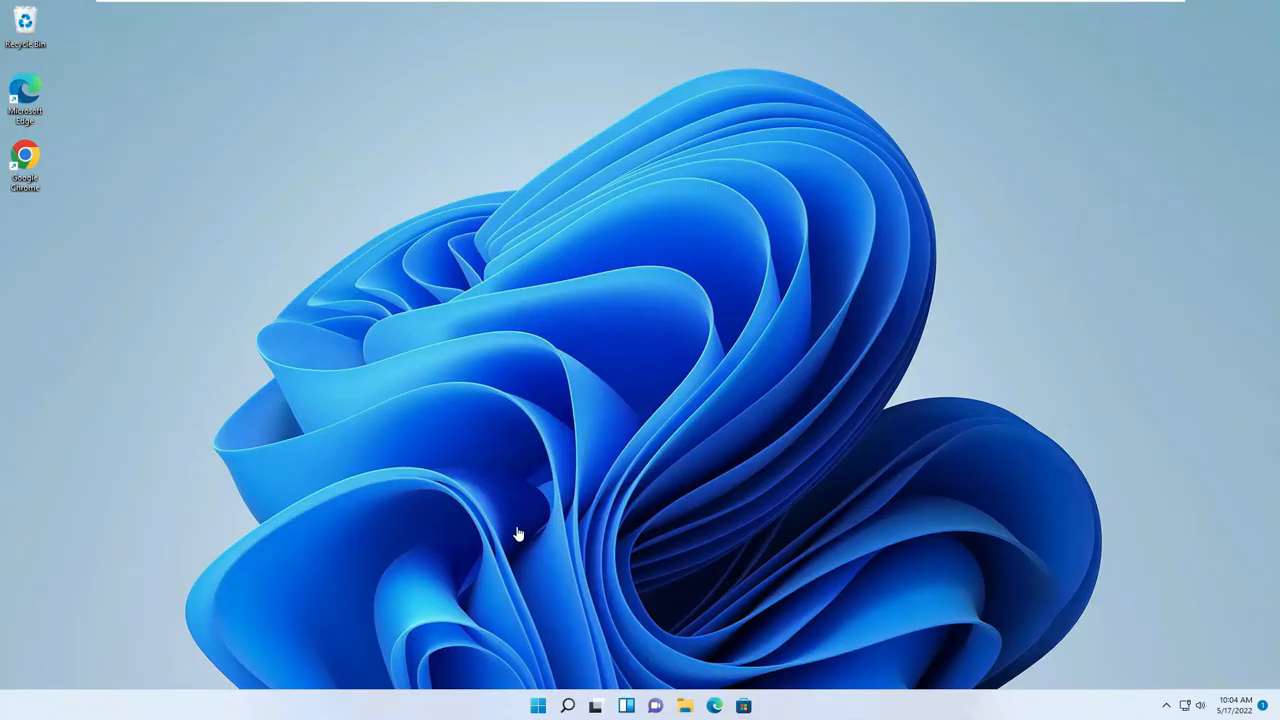
# Open Google Chrome, search for "VSCode" and download the stable Windows build from the Visual Studio Code website.
pyautogui.doubleClick(28, 163)
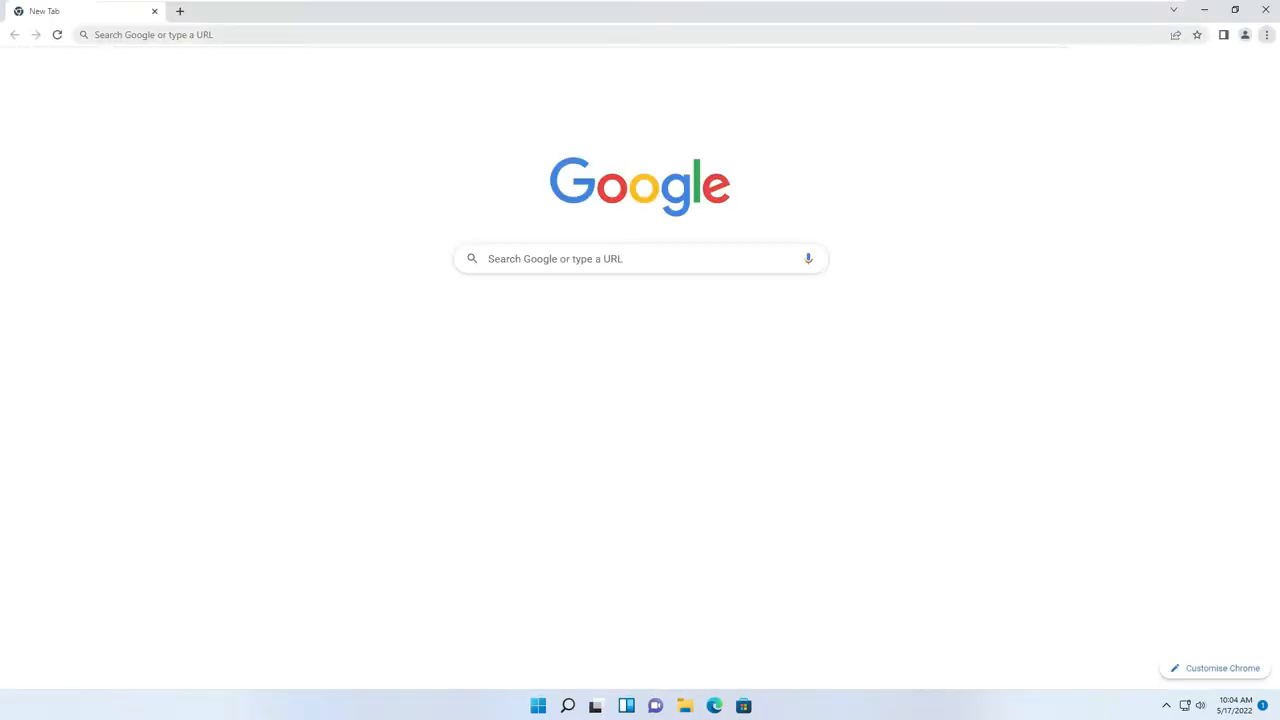
pyautogui.write('VS')
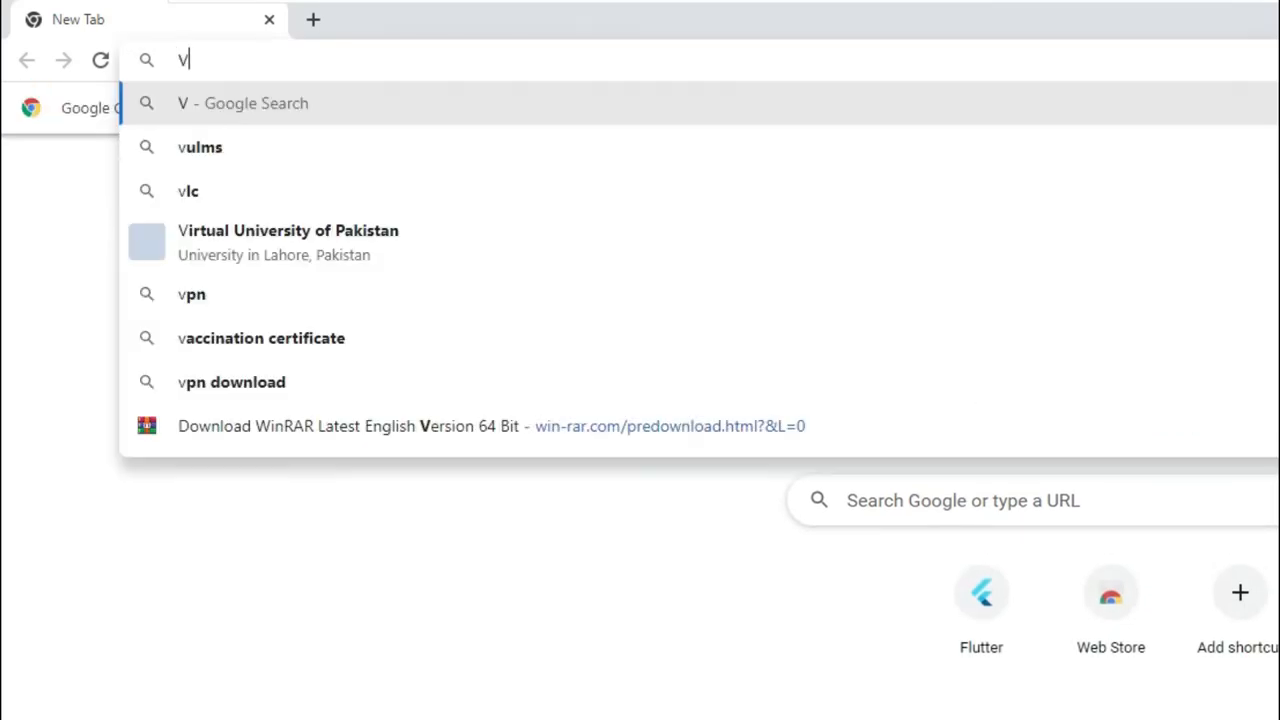
pyautogui.write('Code')
pyautogui.press('Return')
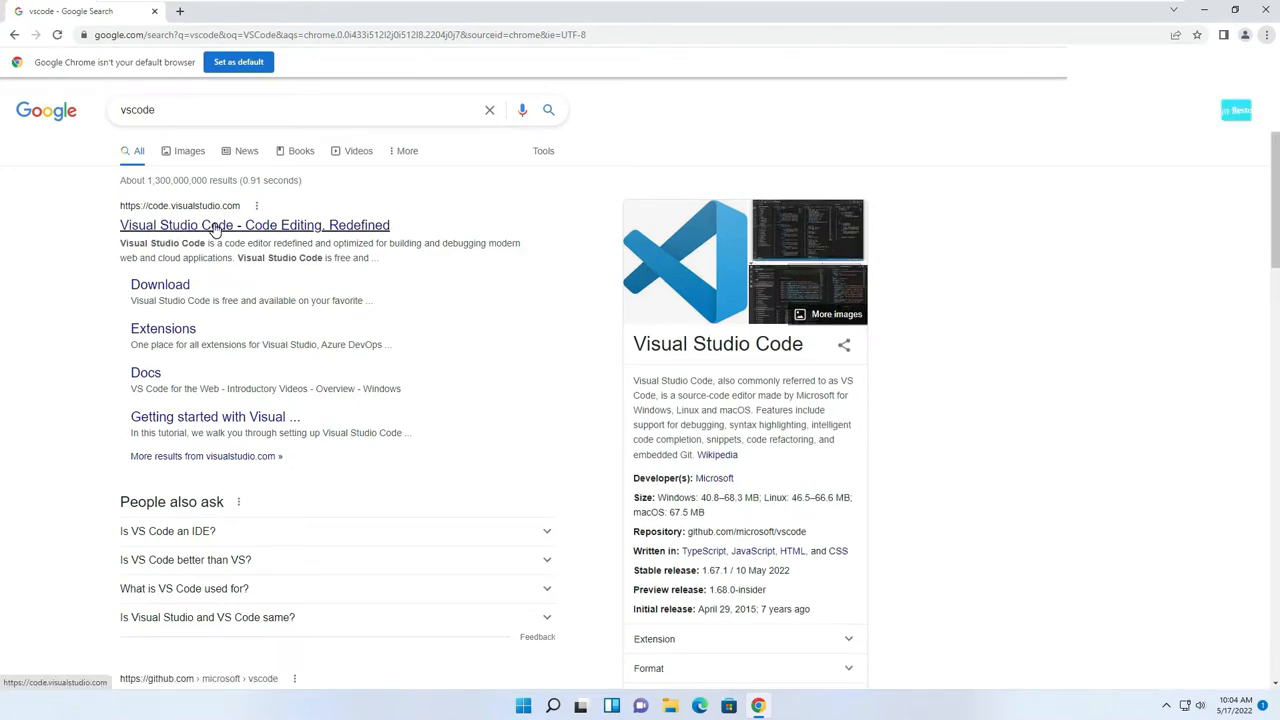
pyautogui.click(213, 226)
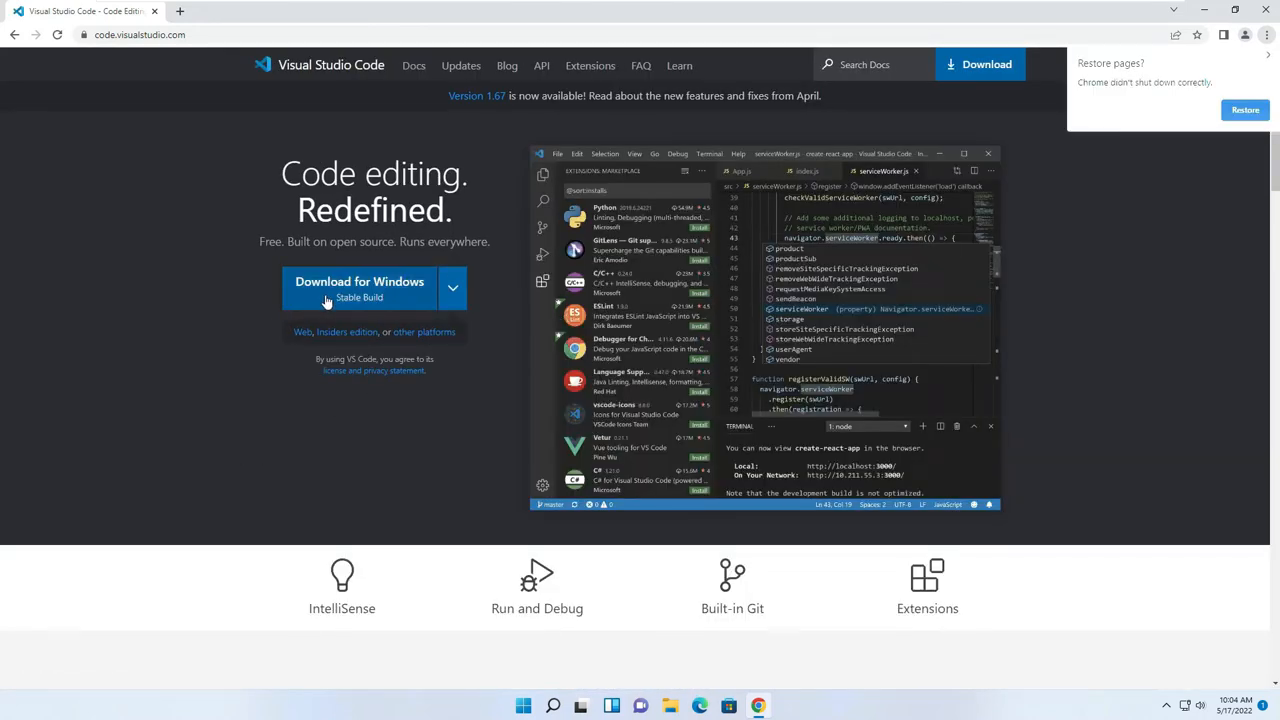
pyautogui.click(385, 293)
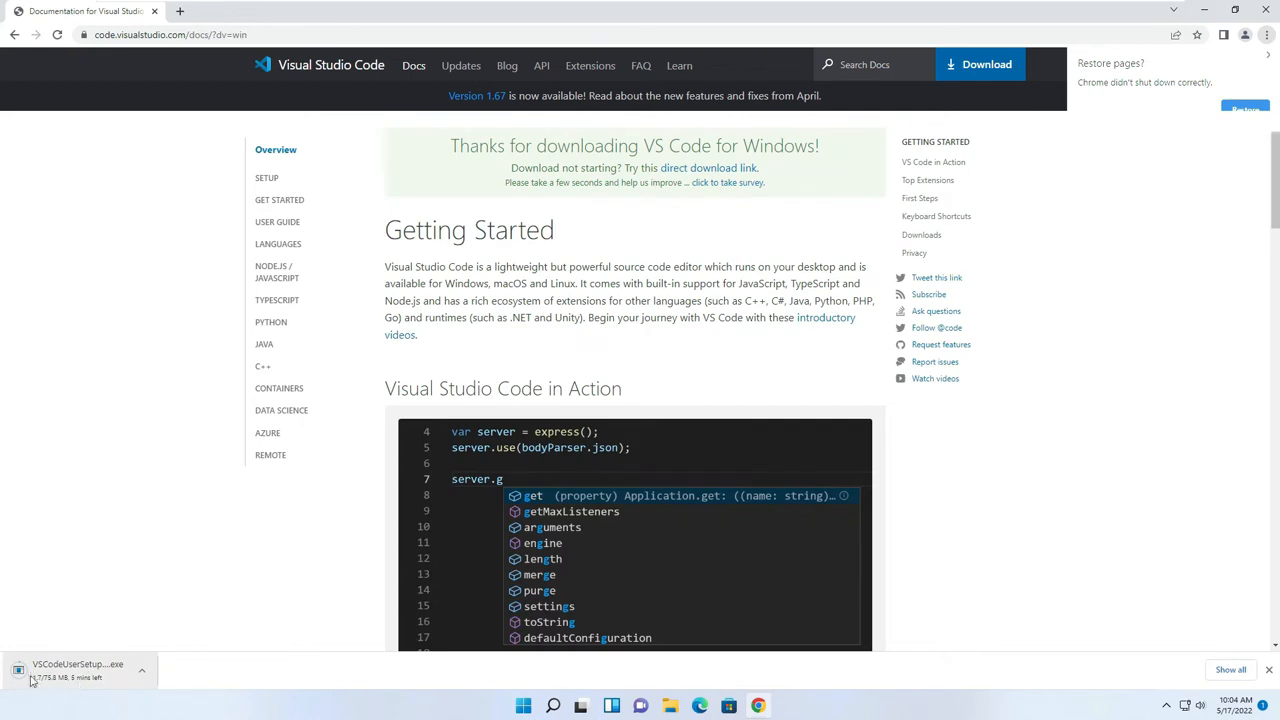
# Show the downloaded VSCodeUserSetup-x64-1.67.1 file in its folder and run the installer.
pyautogui.click(1231, 670)
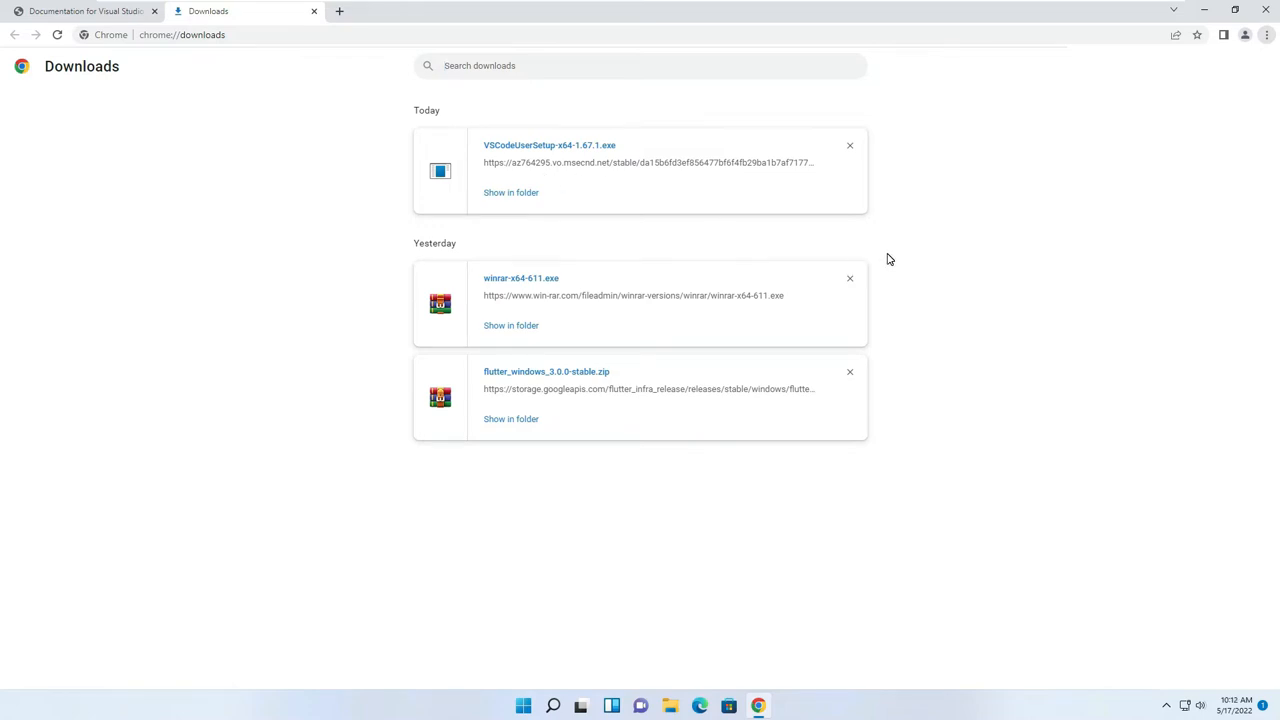
pyautogui.click(517, 199)
pyautogui.click(517, 197)
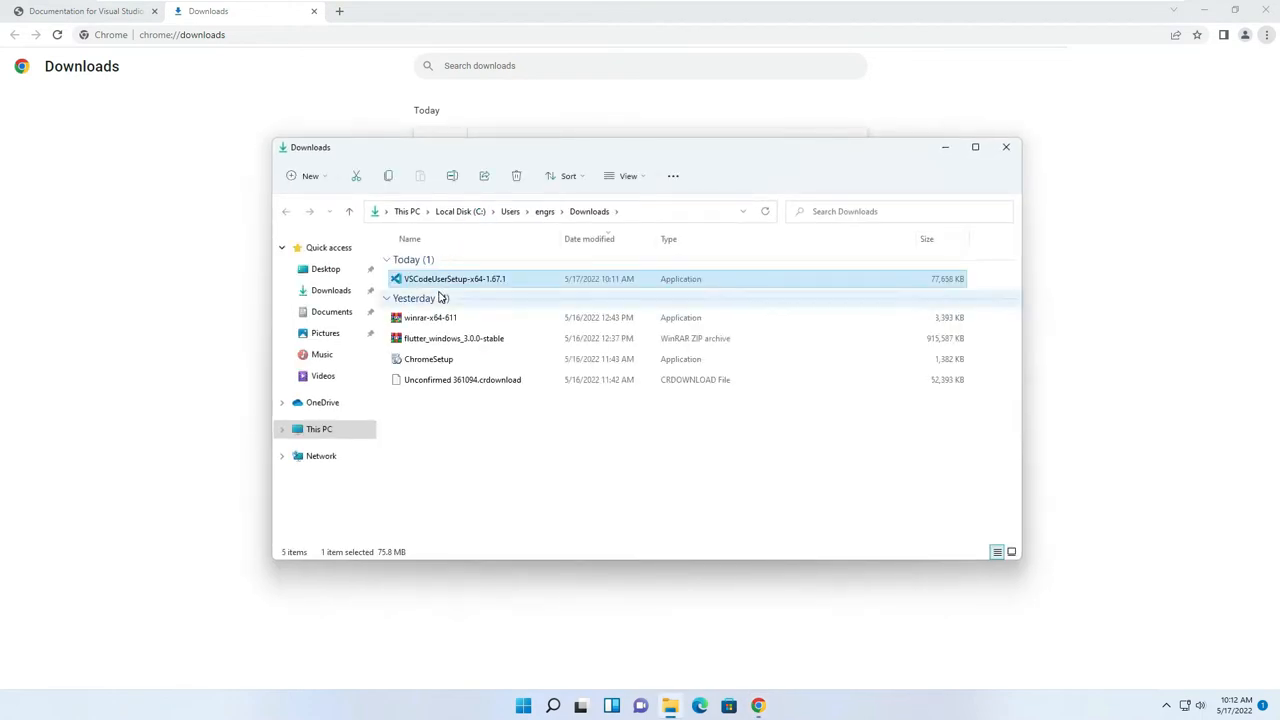
pyautogui.doubleClick(445, 279)
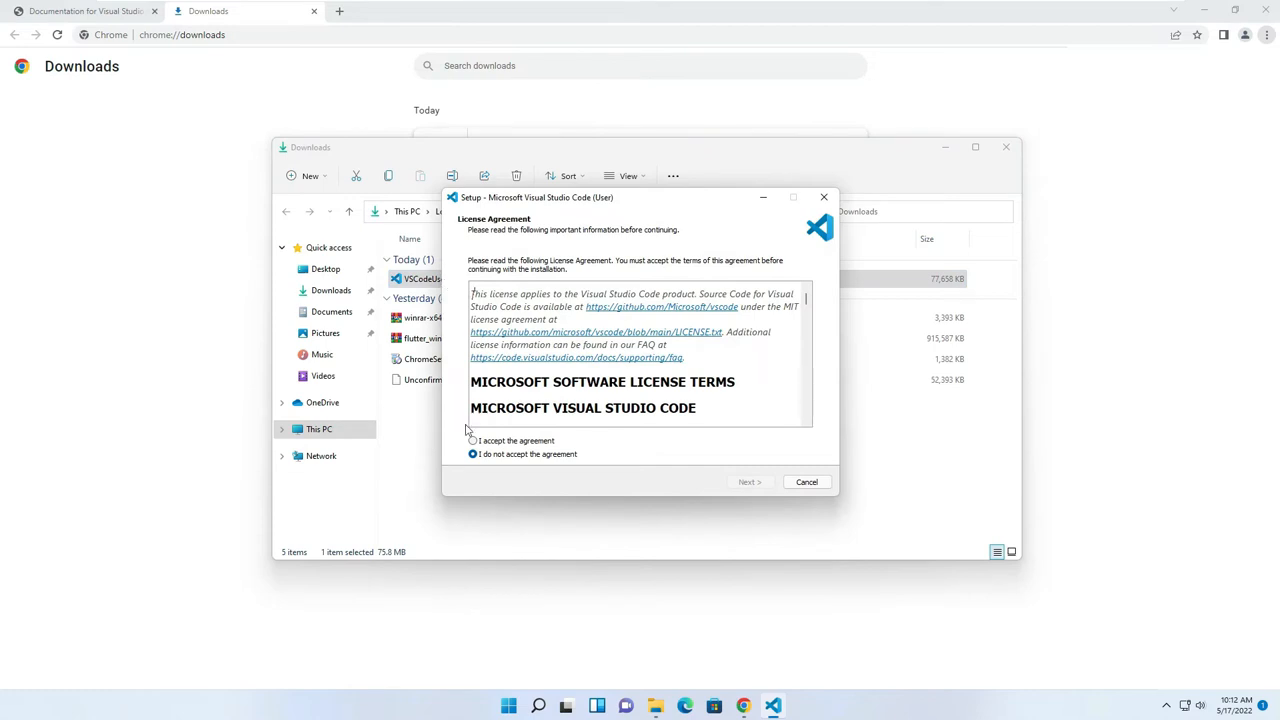
# Accept the license agreement and keep the default destination location and Start Menu folder in the Visual Studio Code setup.
pyautogui.click(474, 441)
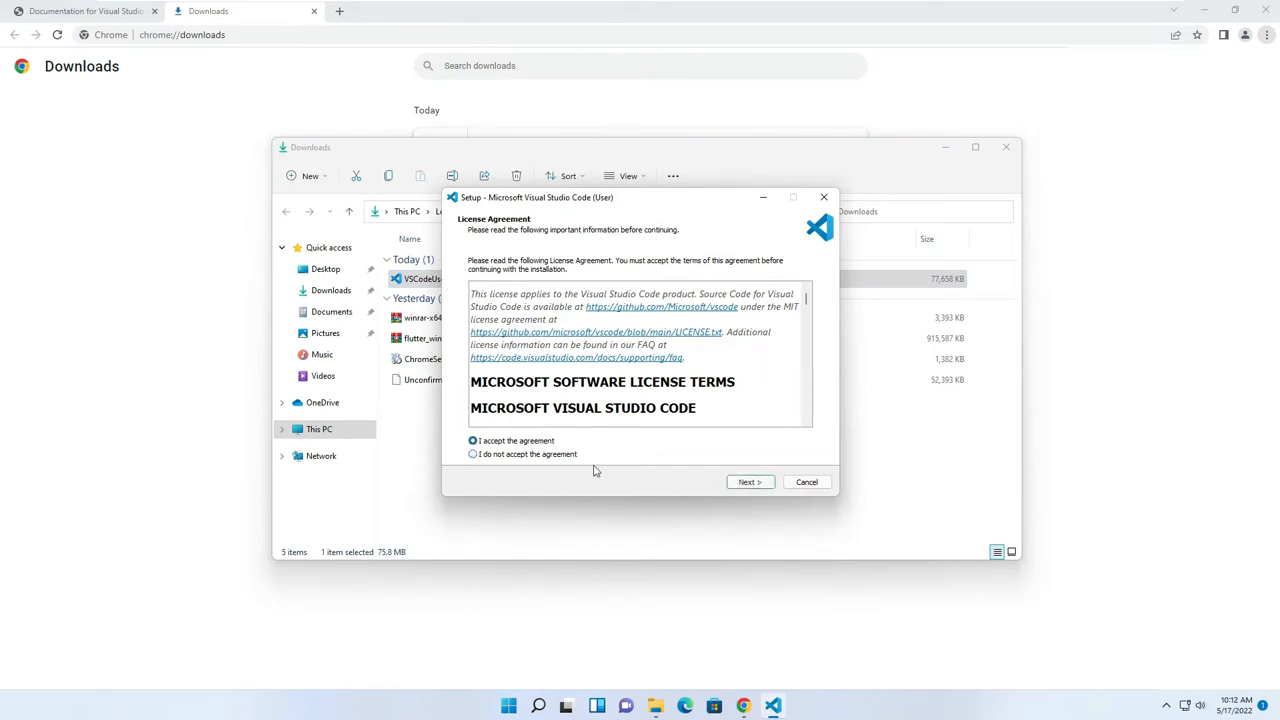
pyautogui.click(750, 483)
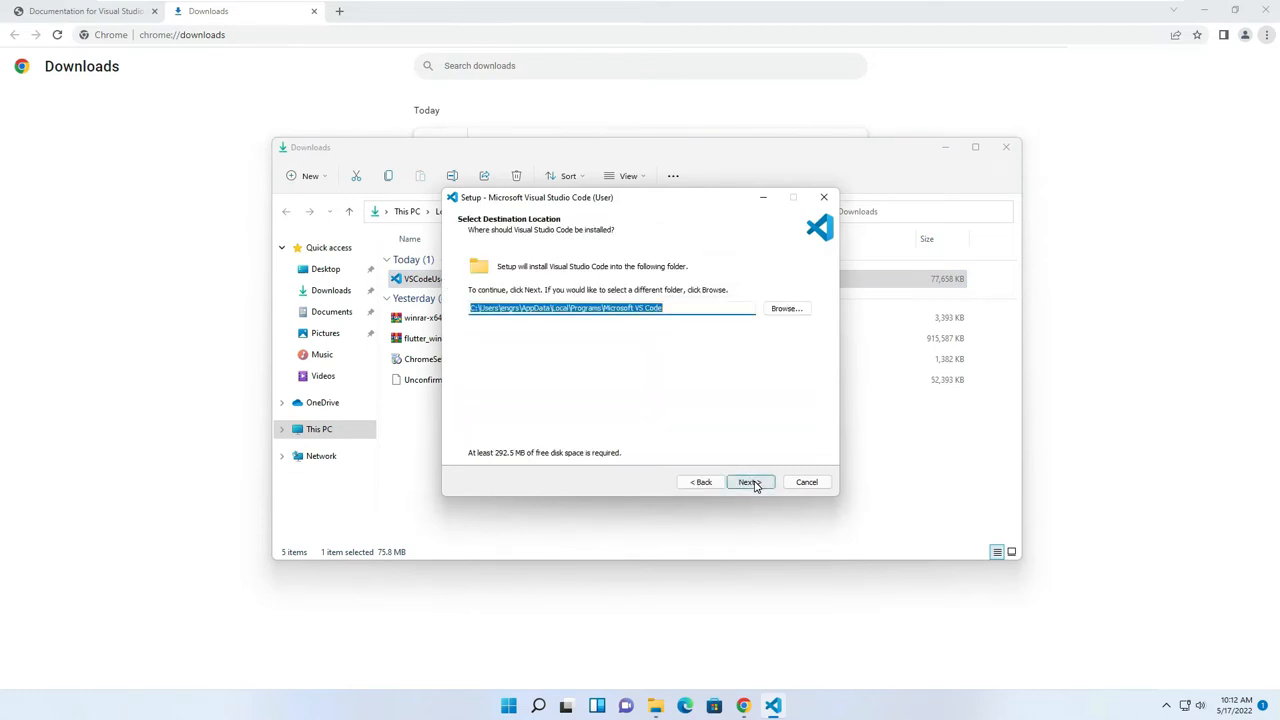
pyautogui.click(764, 486)
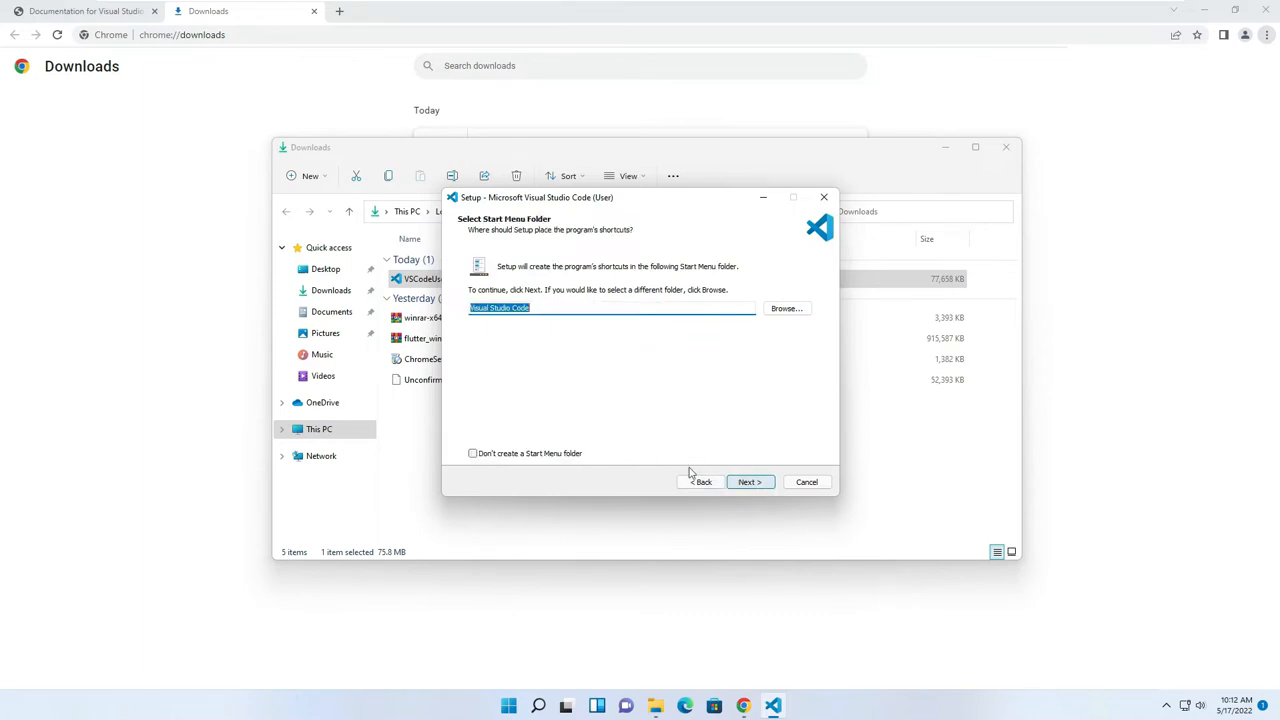
pyautogui.click(744, 484)
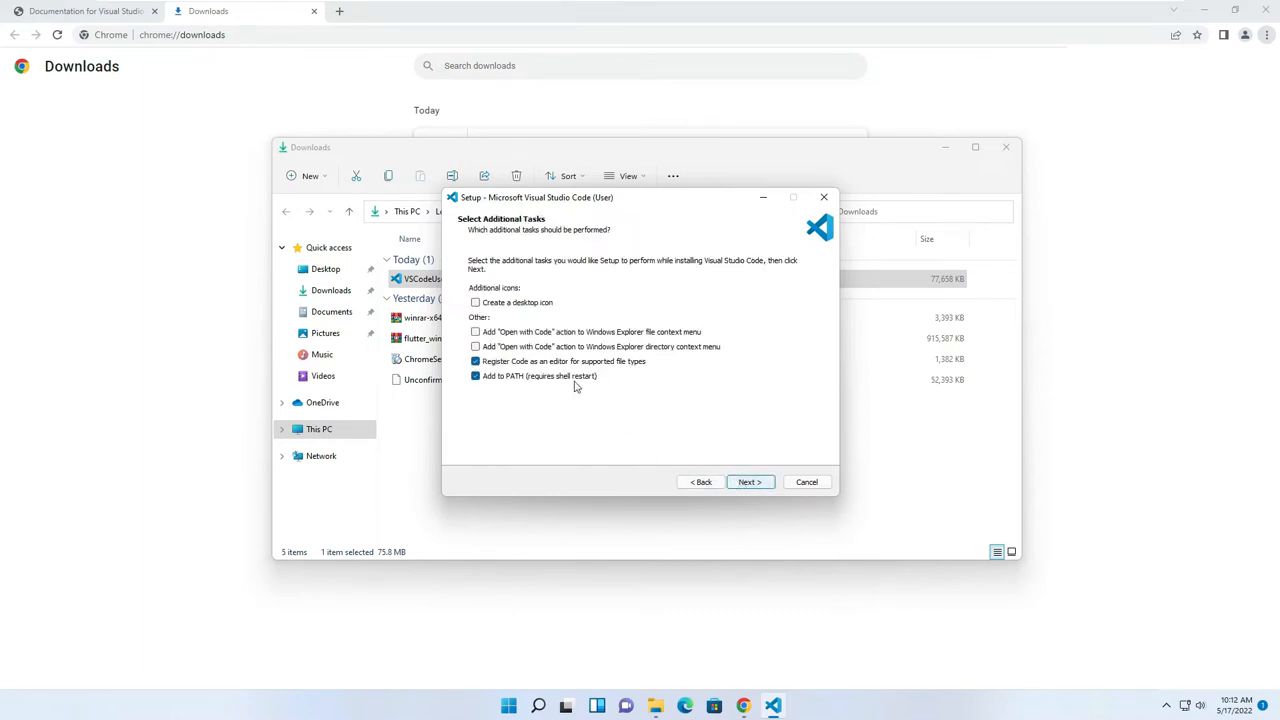
# Enable the desktop icon task, install Visual Studio Code and finish the setup with Launch Visual Studio Code enabled.
pyautogui.click(476, 302)
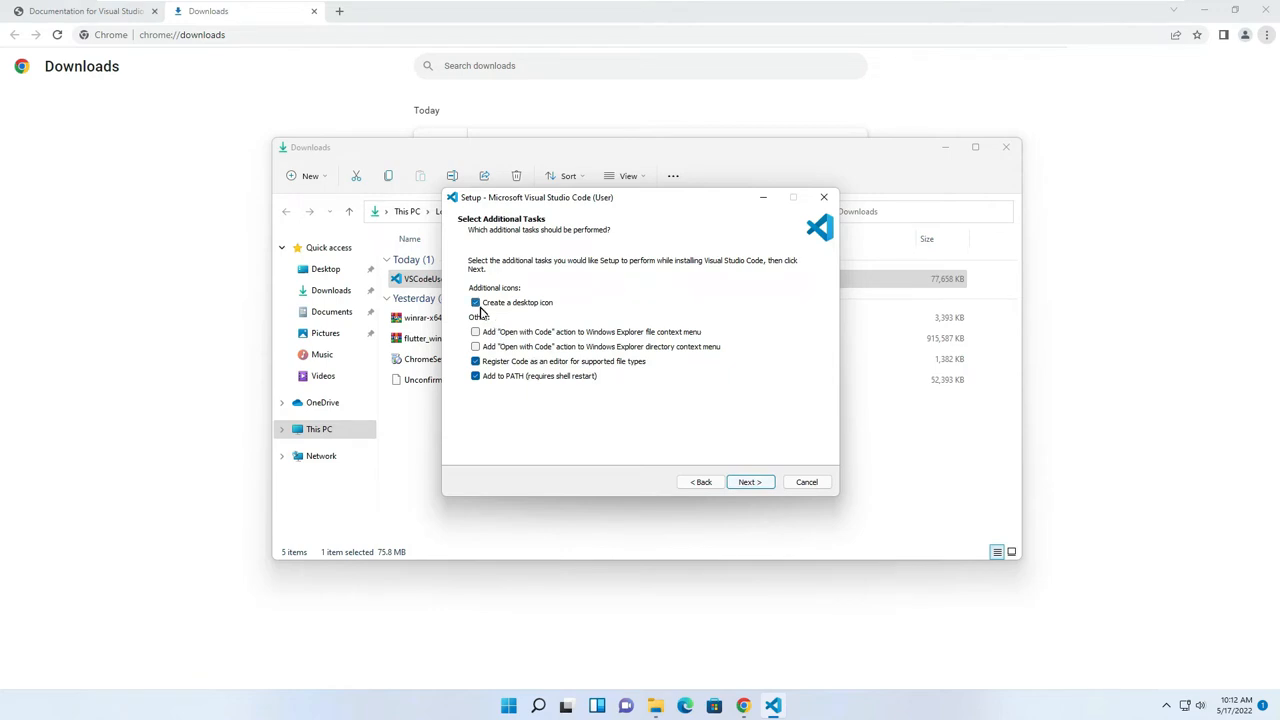
pyautogui.click(749, 483)
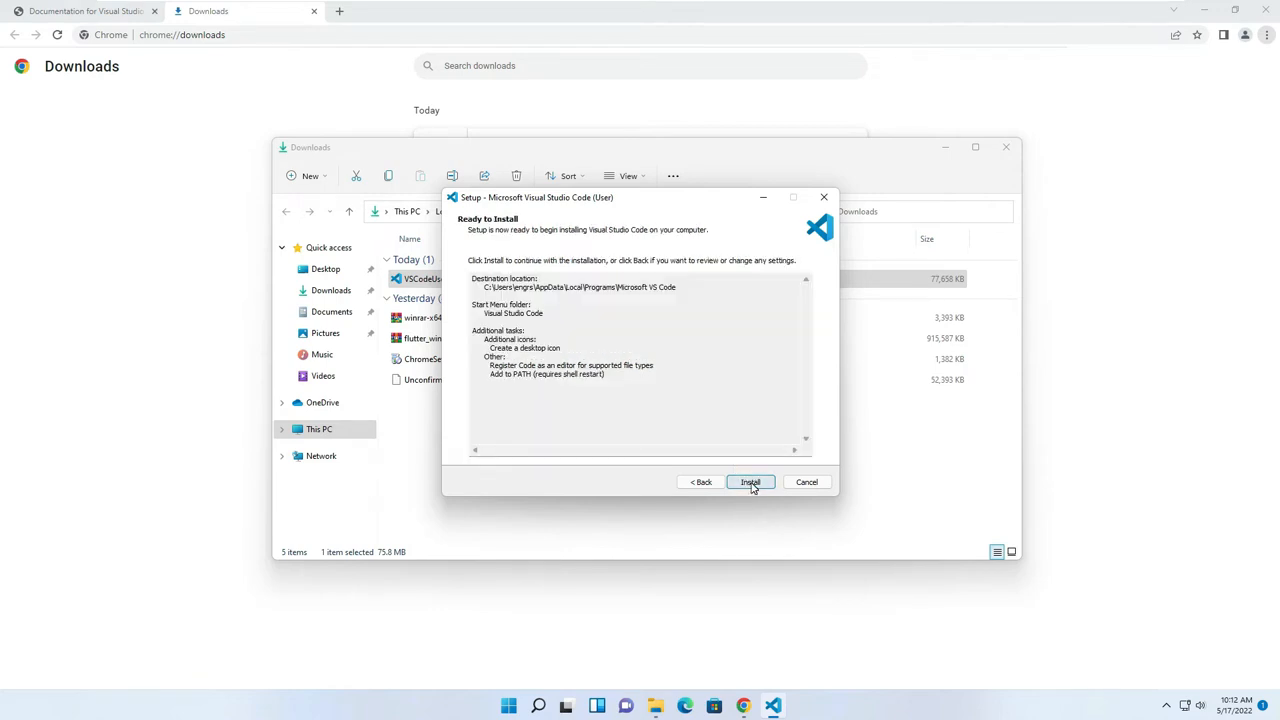
pyautogui.click(751, 484)
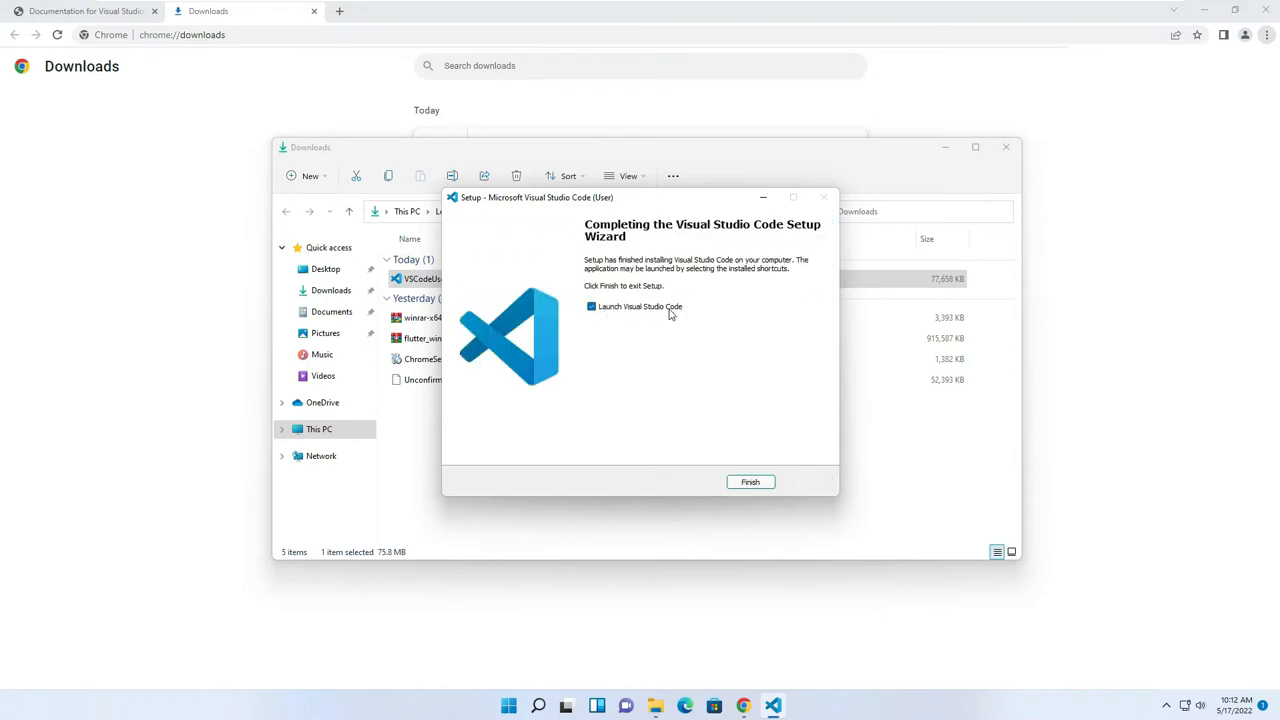
pyautogui.click(750, 482)
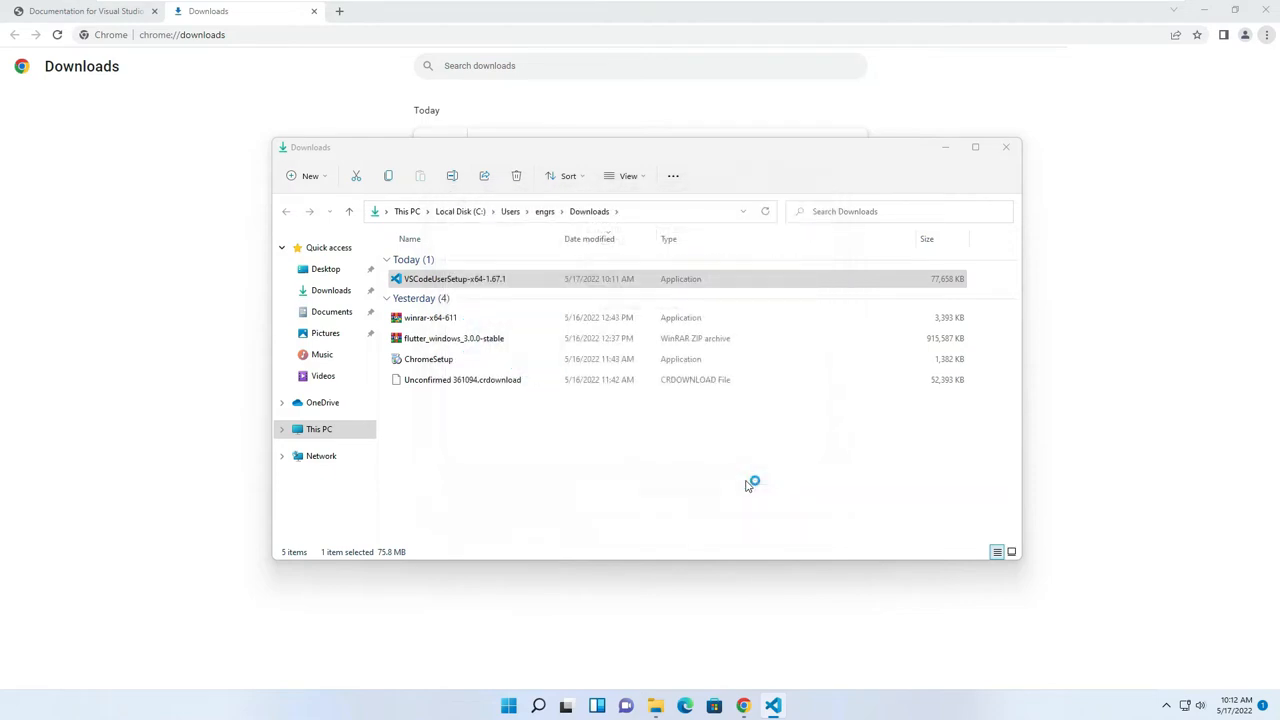
# Close the Downloads folder, maximize Visual Studio Code, try the offered color themes and settle on the Light theme.
pyautogui.click(1005, 147)
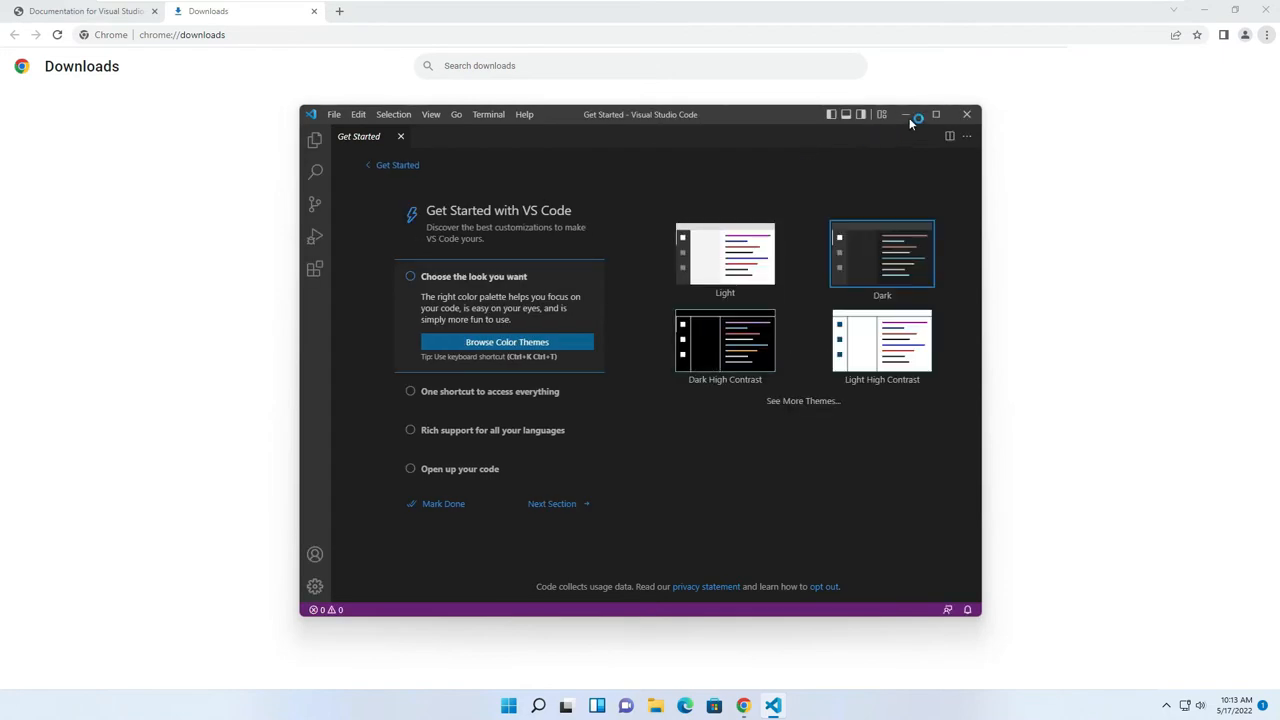
pyautogui.click(933, 114)
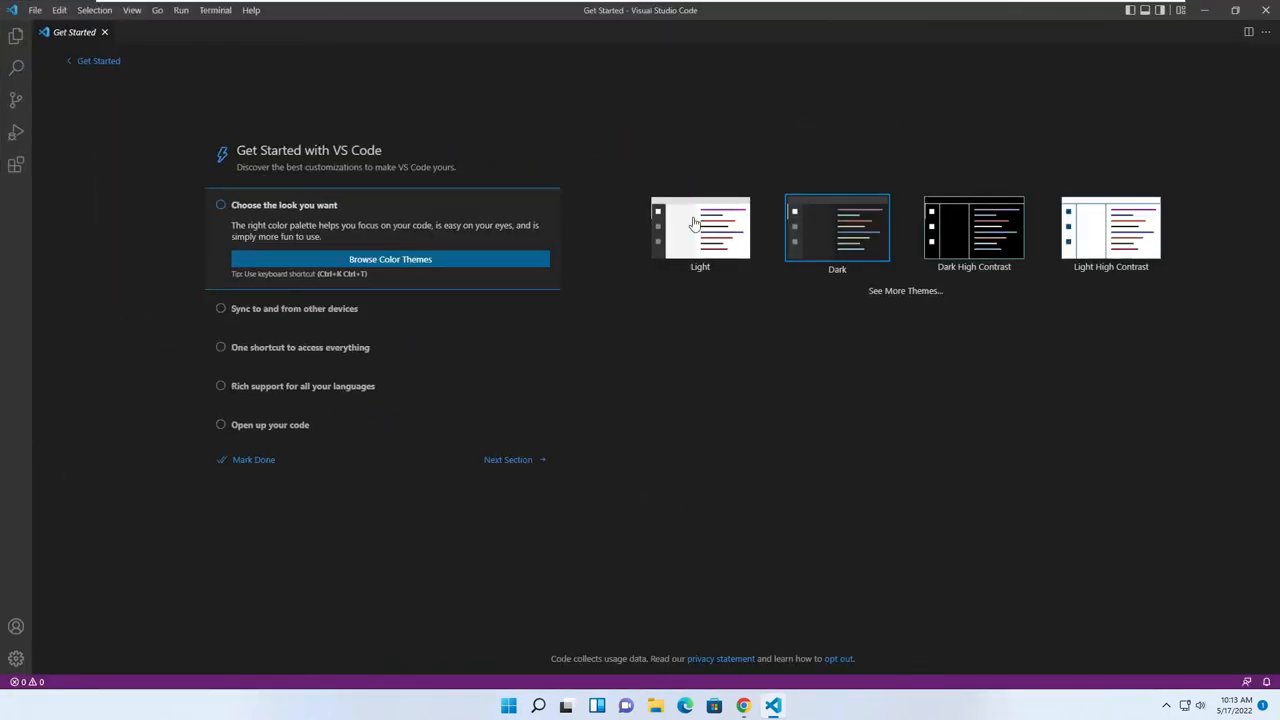
pyautogui.click(705, 255)
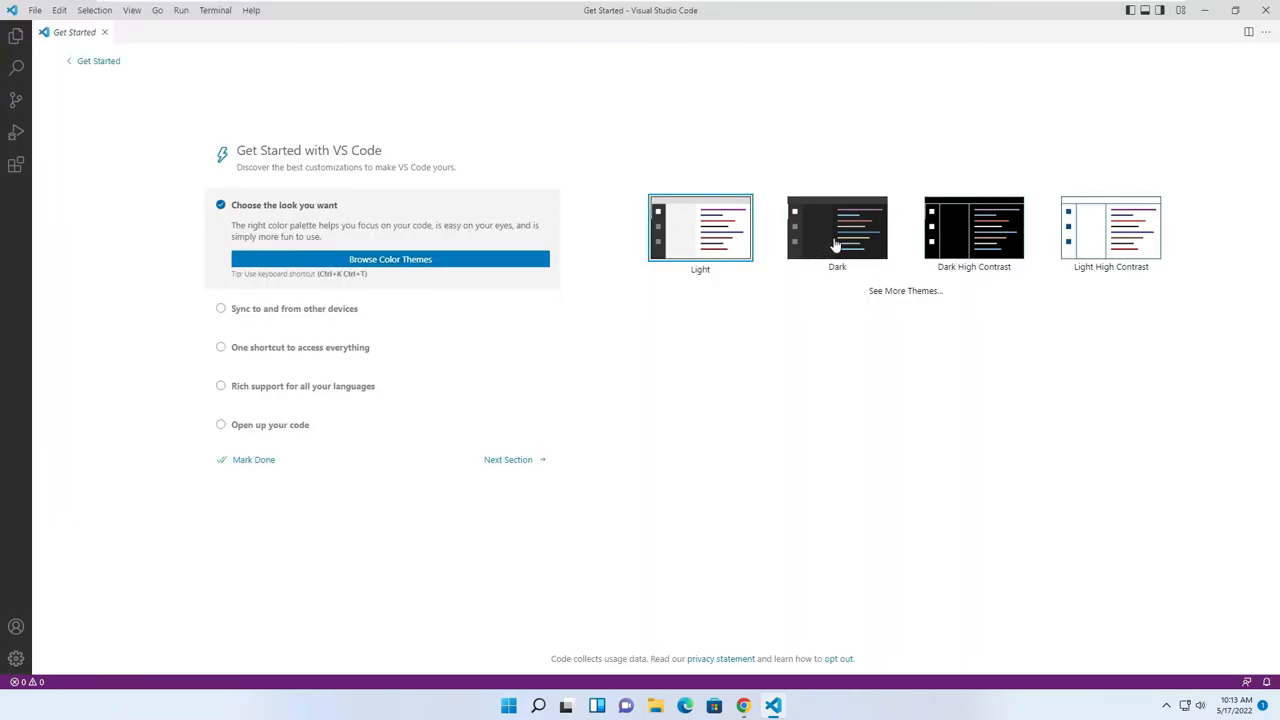
pyautogui.click(835, 246)
pyautogui.click(961, 239)
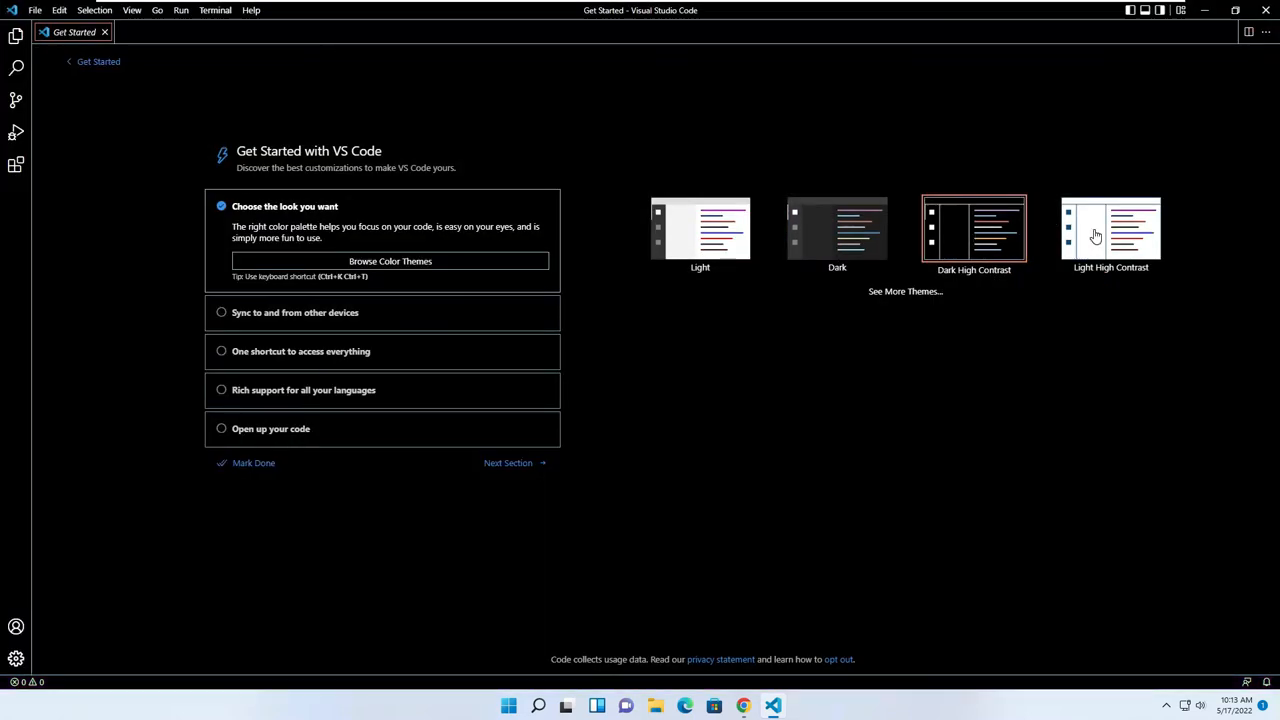
pyautogui.click(1093, 237)
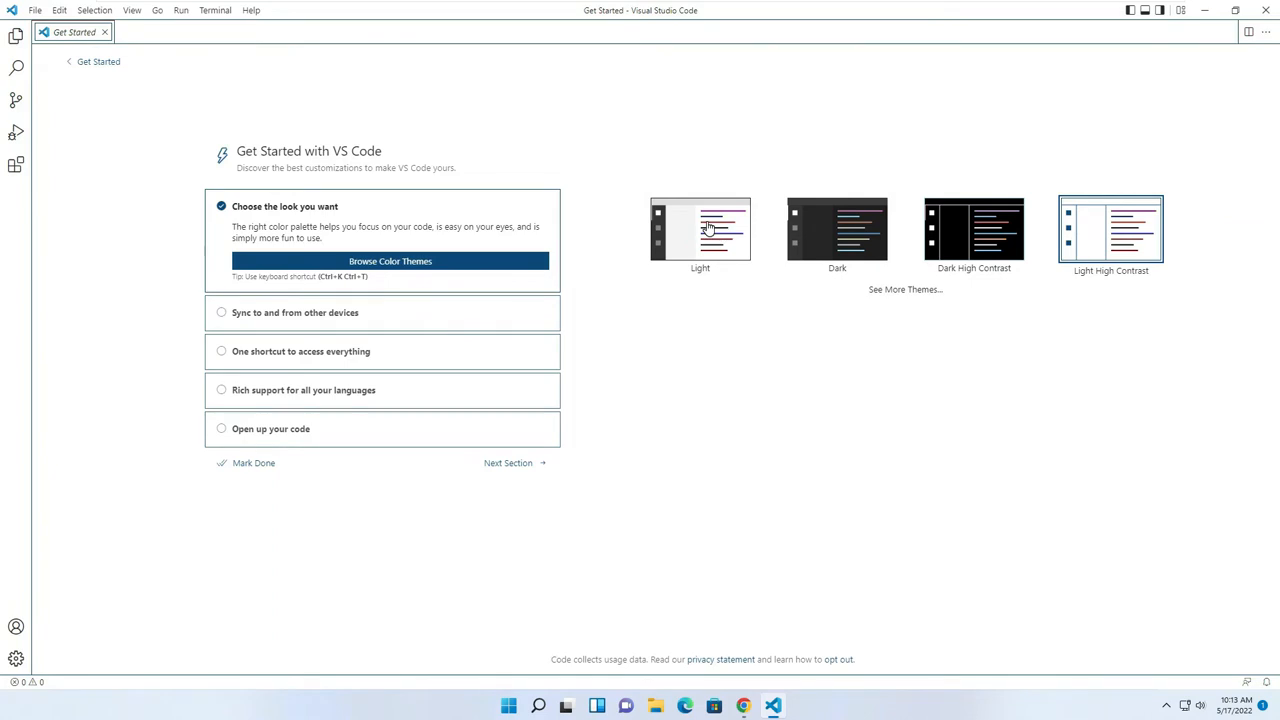
pyautogui.click(706, 228)
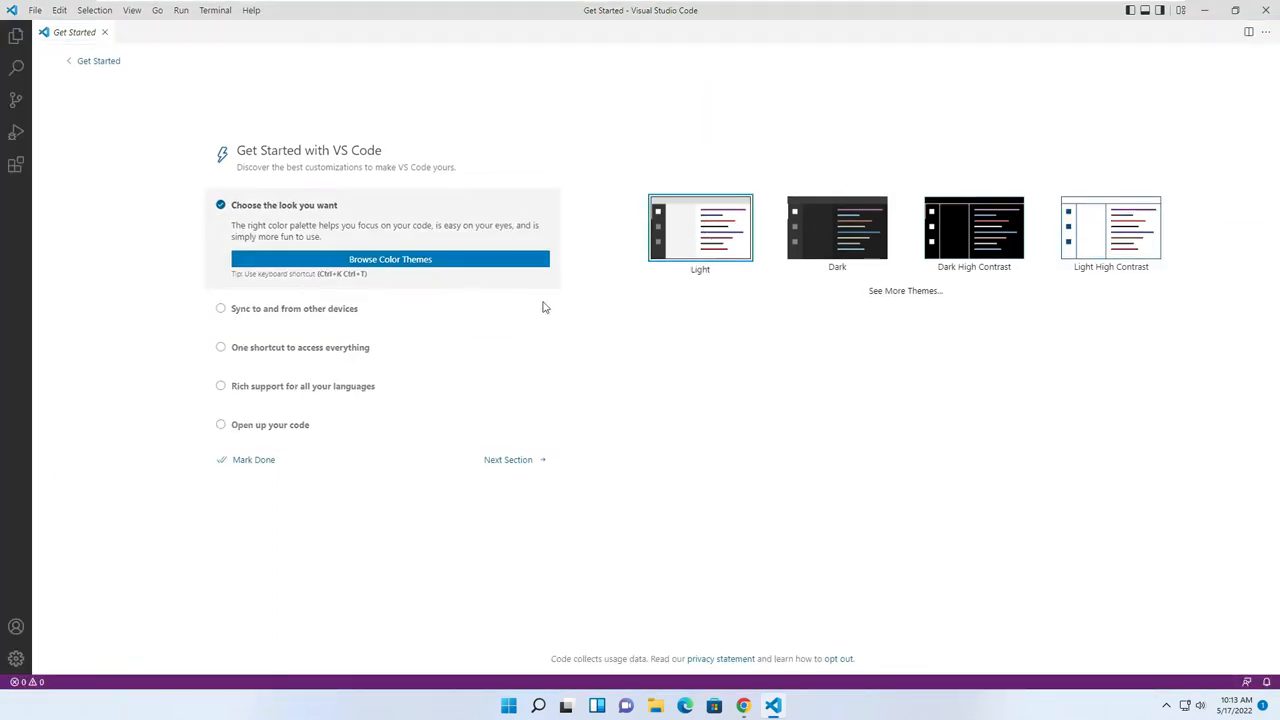
pyautogui.moveTo(765, 3)
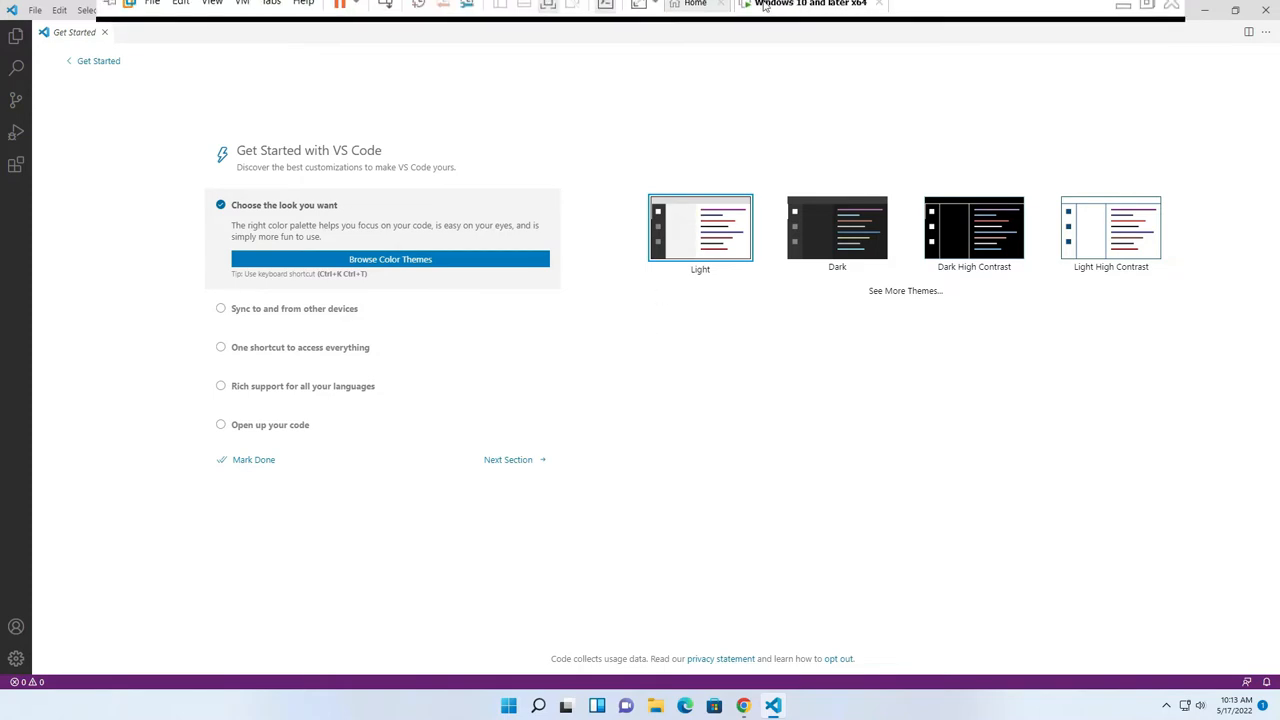
pyautogui.click(1121, 12)
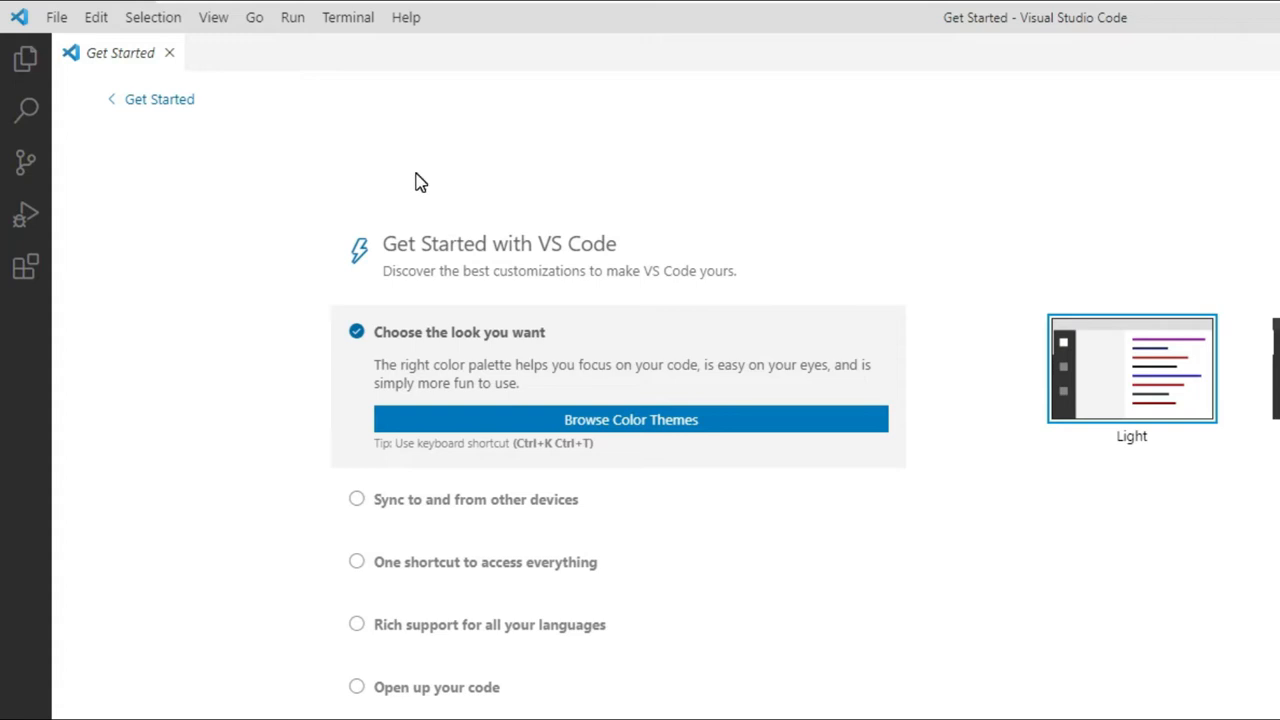
# Search the extensions marketplace for "flutter" and install the Flutter extension published by Dart Code.
pyautogui.click(27, 273)
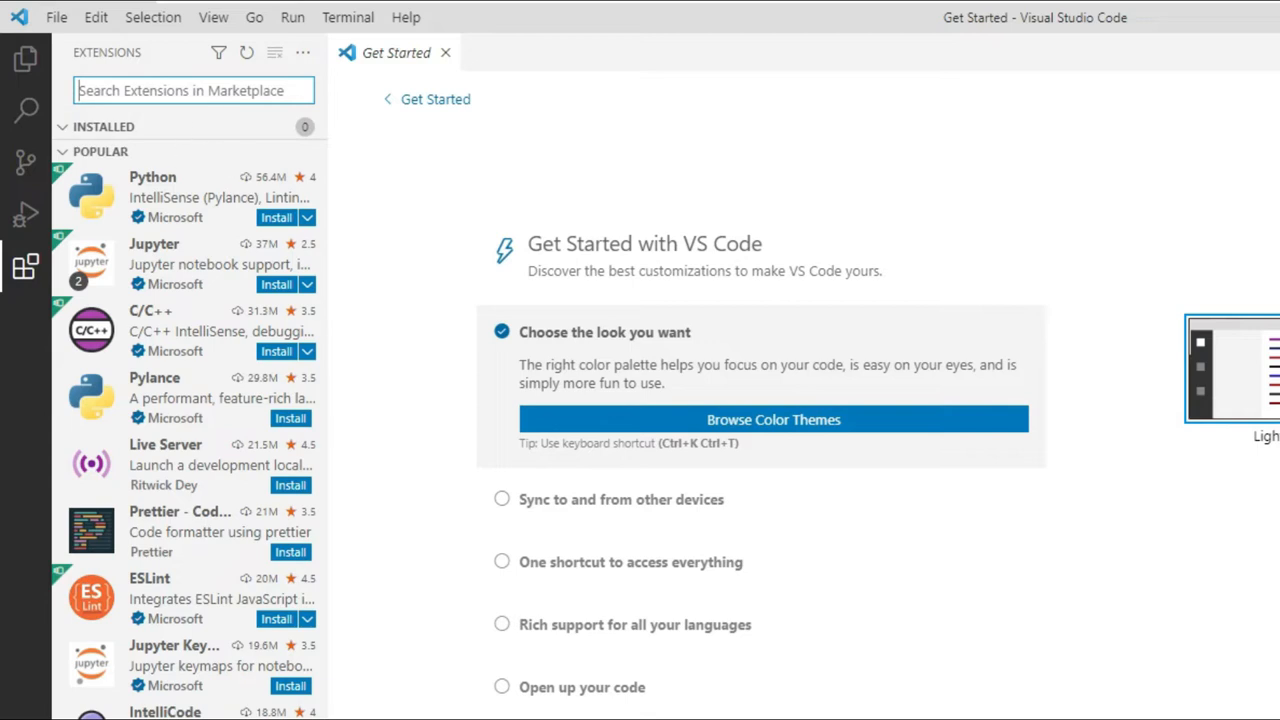
pyautogui.write('flutter')
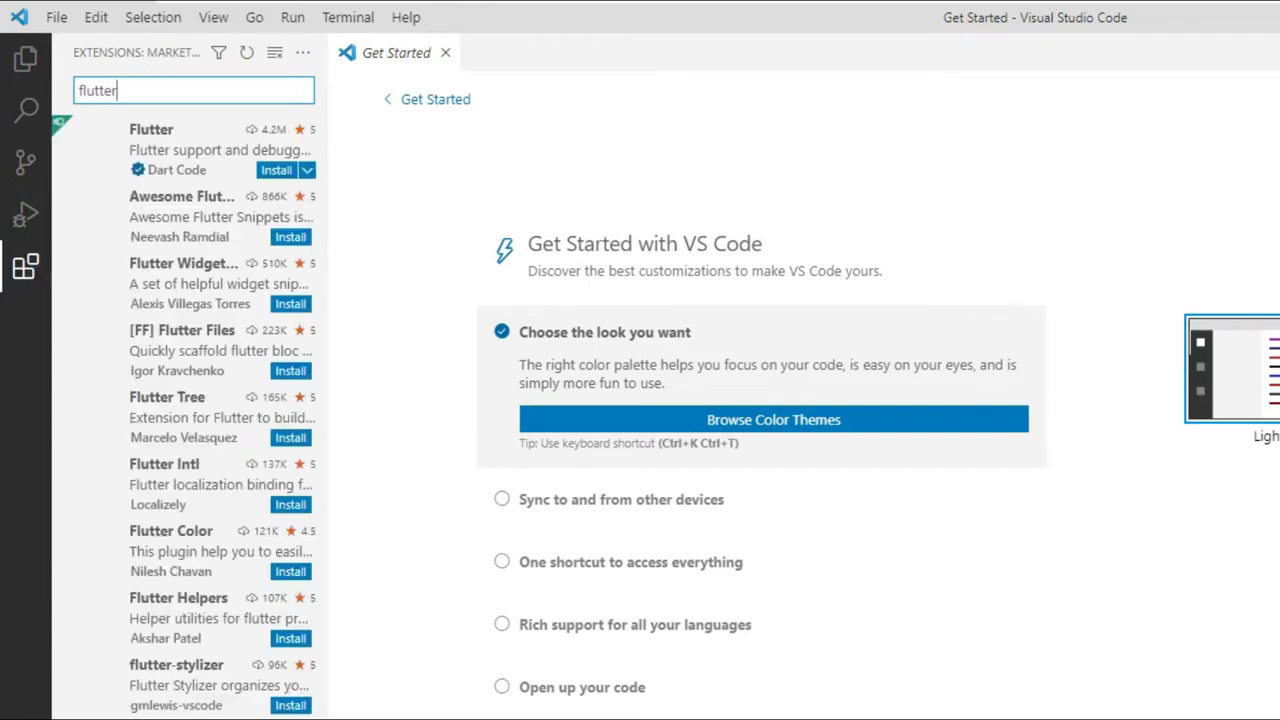
pyautogui.moveTo(173, 147)
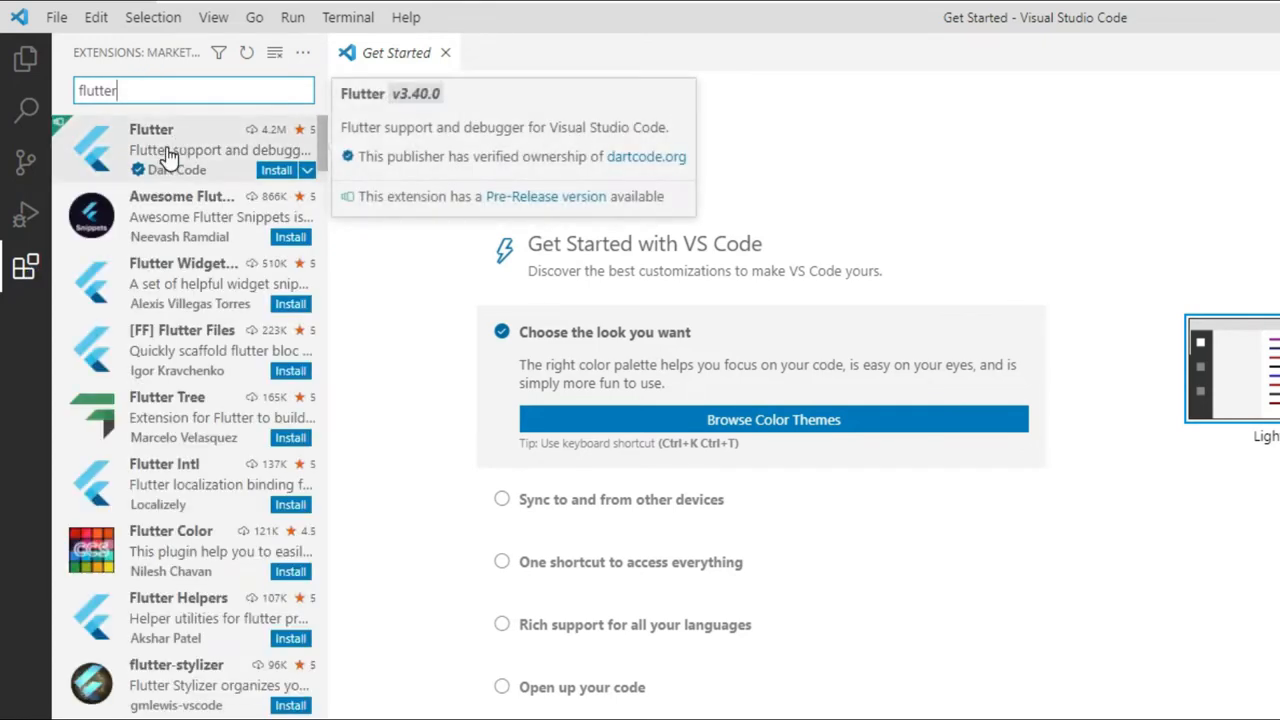
pyautogui.click(168, 158)
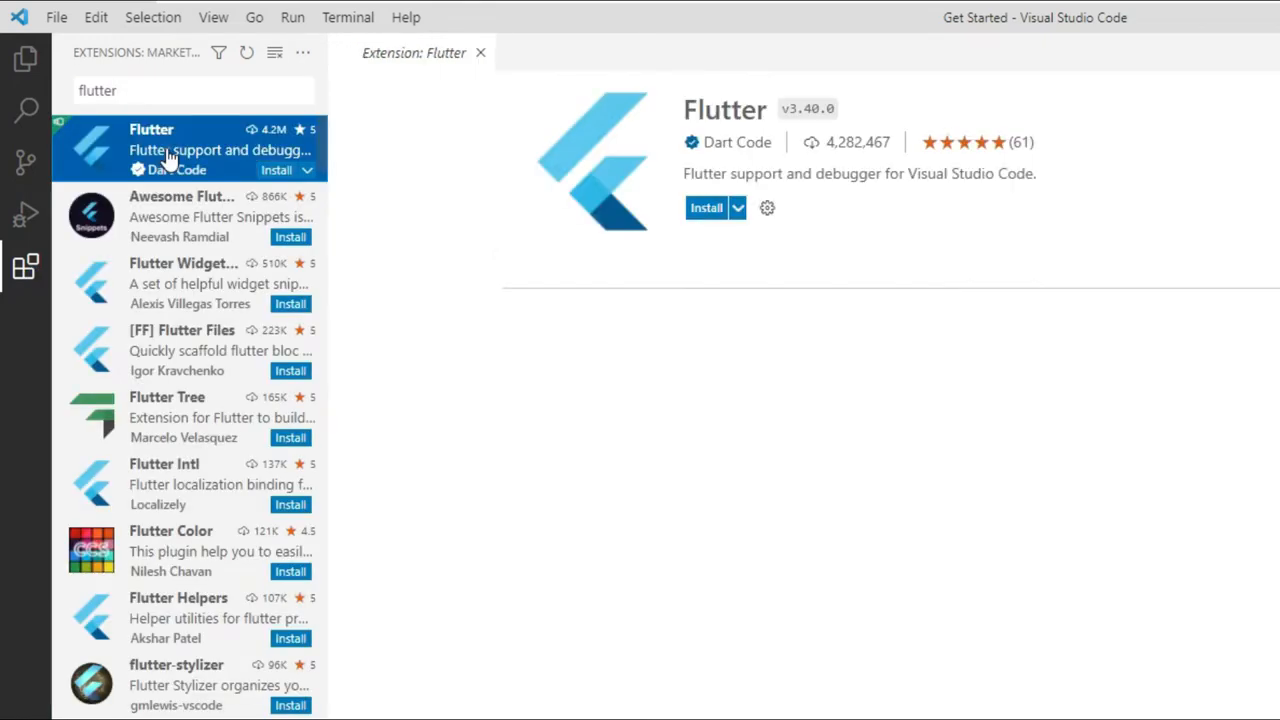
pyautogui.click(707, 214)
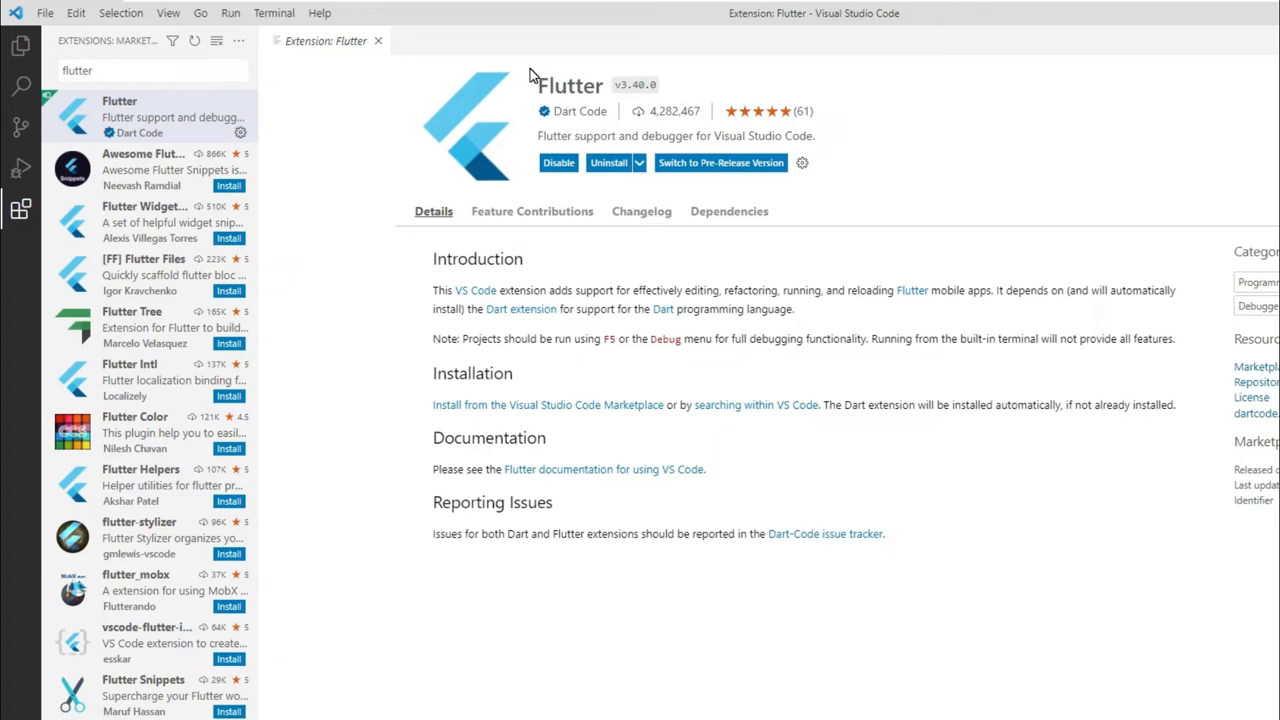
# Search the extensions marketplace for "Dart" and select the Dart extension published by Dart Code to check it.
pyautogui.doubleClick(90, 70)
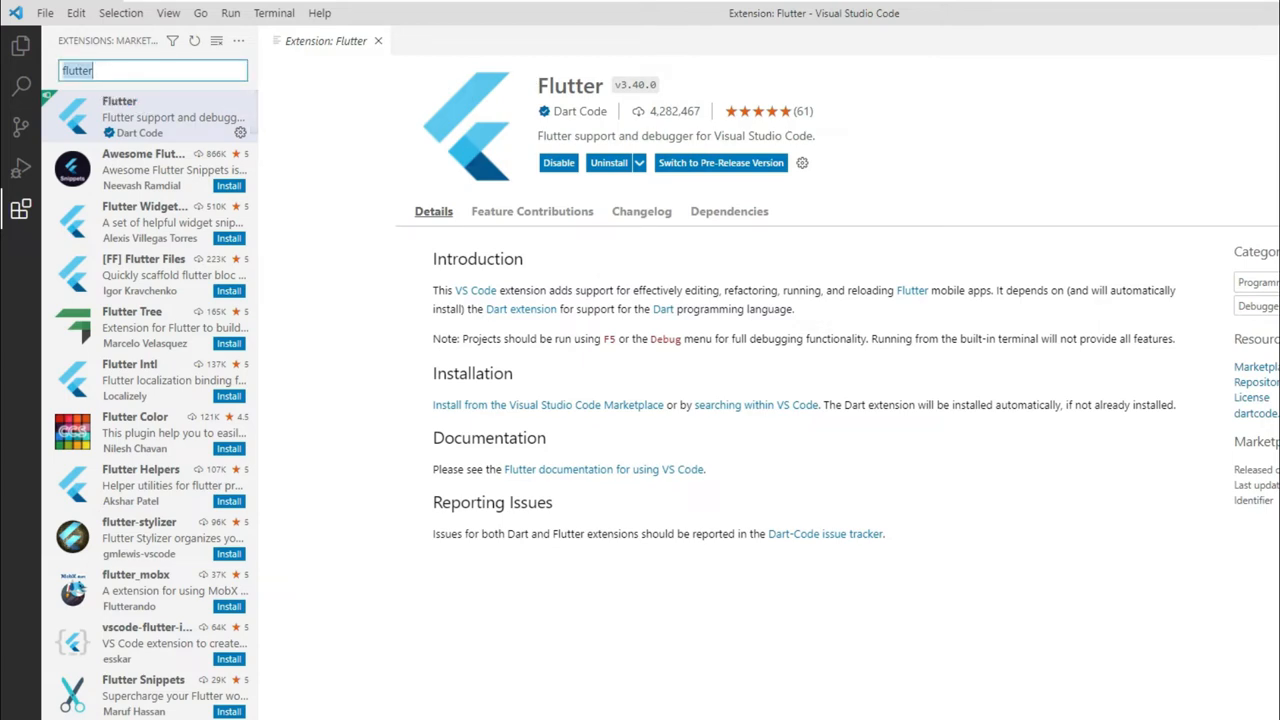
pyautogui.press('BackSpace')
pyautogui.write('Dart')
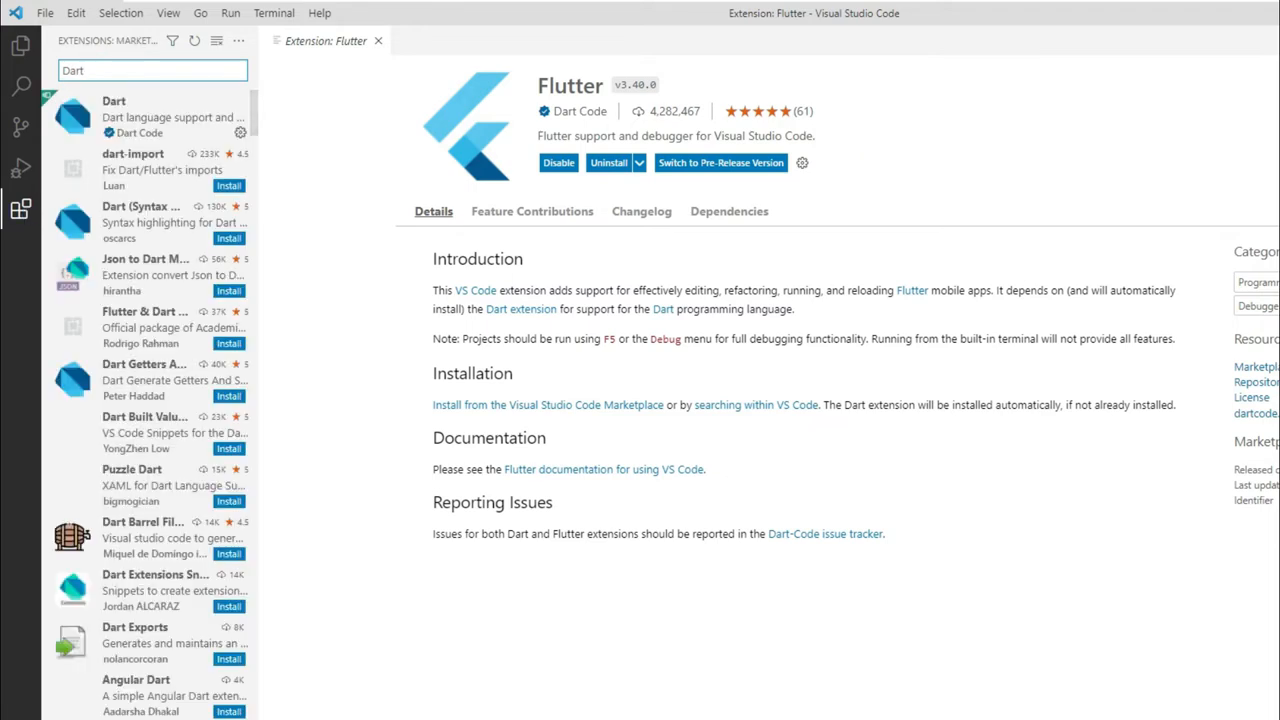
pyautogui.click(145, 128)
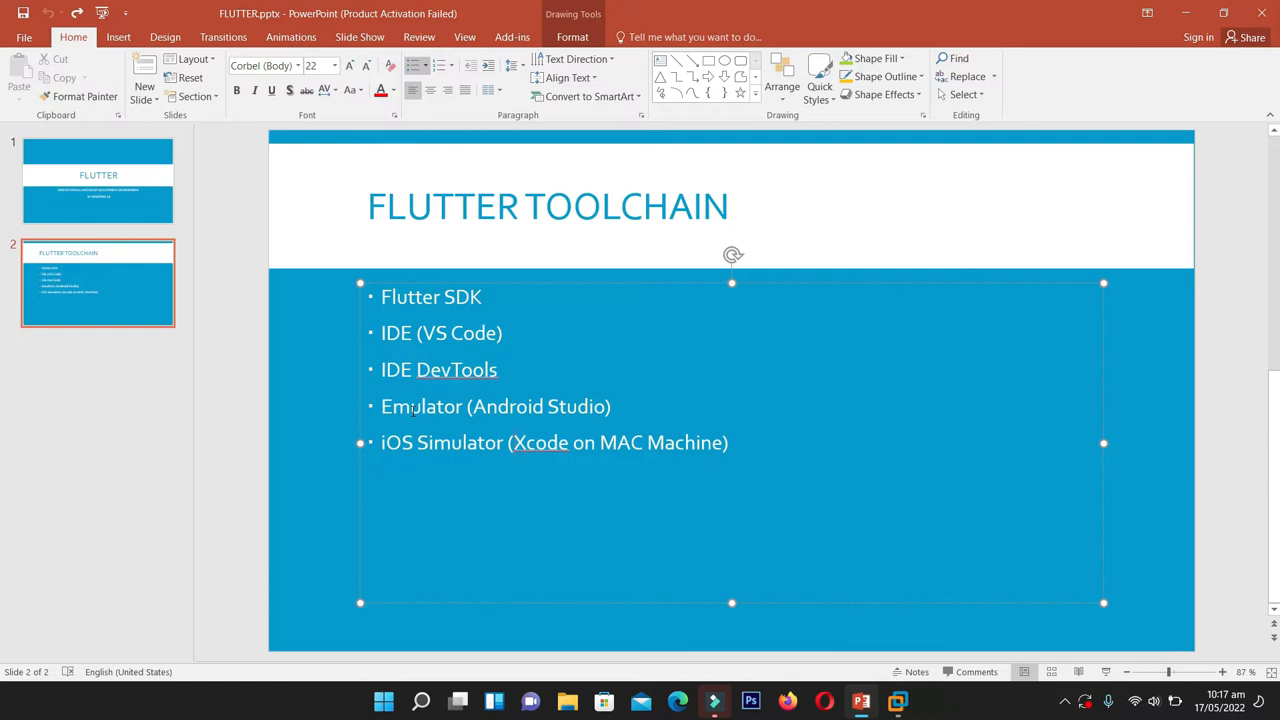
# Highlight "Android Studio" in the Emulator bullet of the Flutter Toolchain slide in PowerPoint.
pyautogui.moveTo(476, 406); pyautogui.dragTo(607, 406)
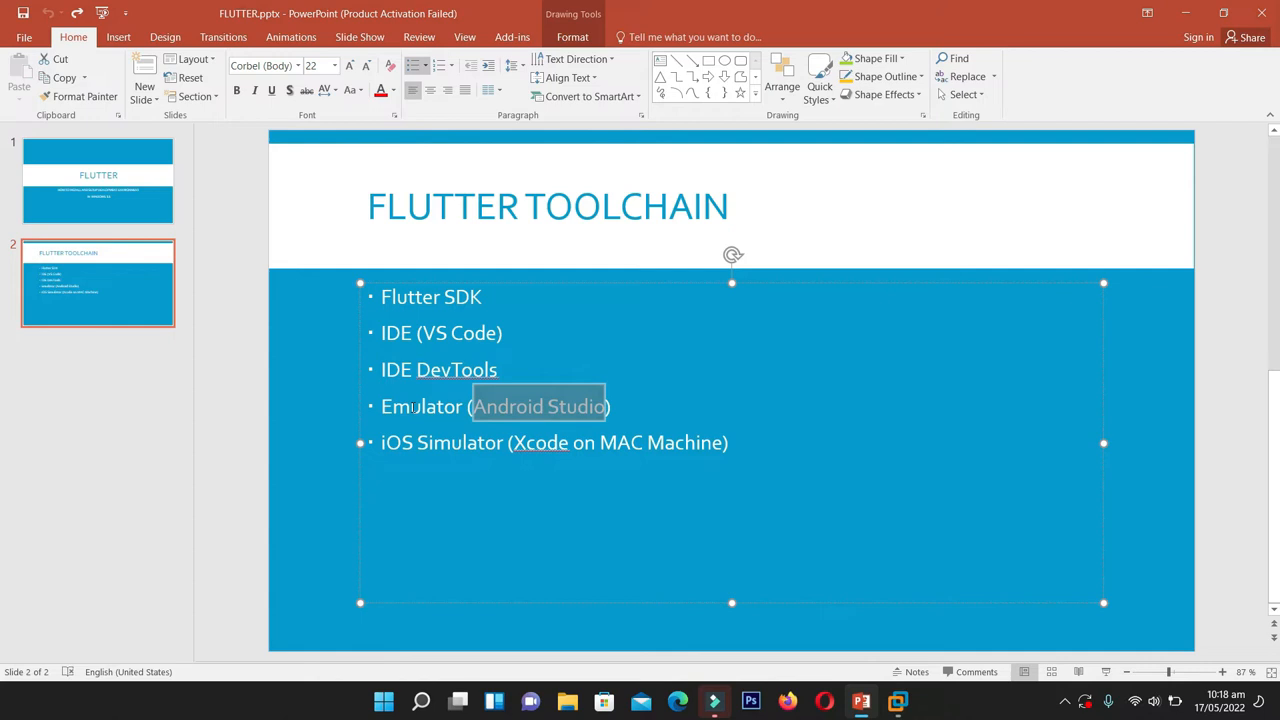
pyautogui.click(600, 413)
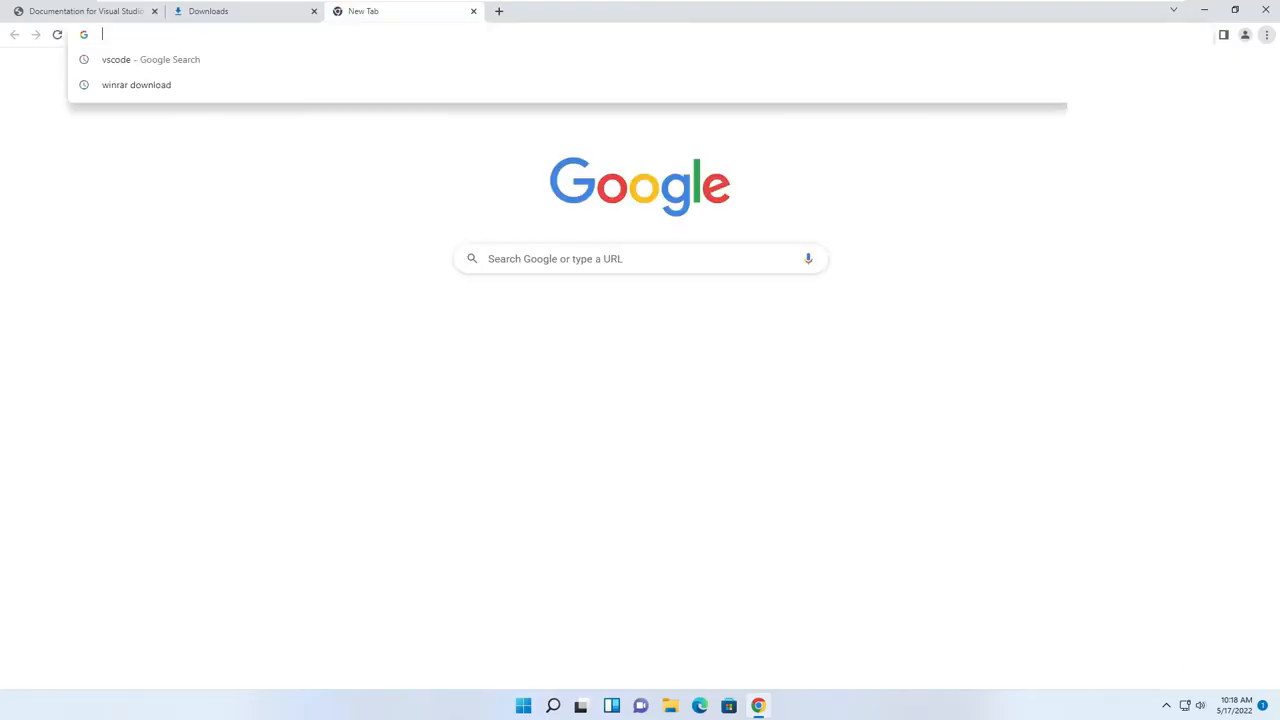
# Search Google for "android studio" and open the "Download Android Studio and SDK tools" result.
pyautogui.write('an')
pyautogui.write('droid ')
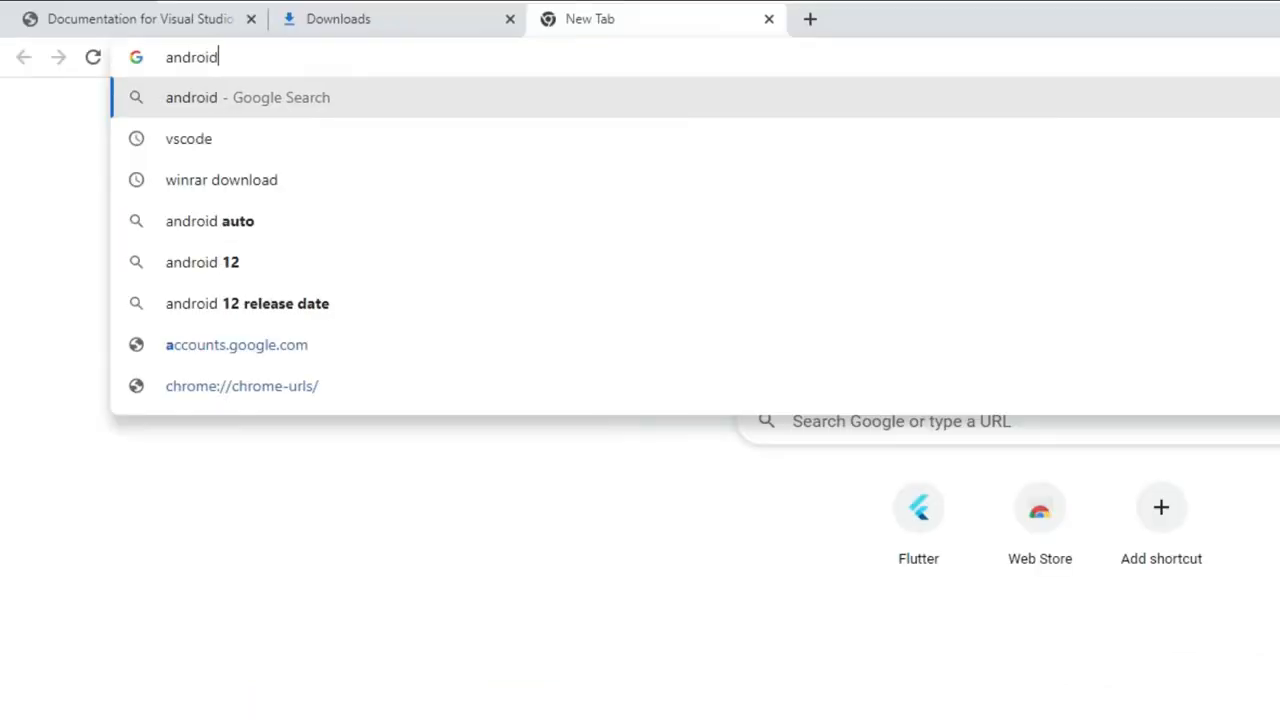
pyautogui.write('studio')
pyautogui.press('Return')
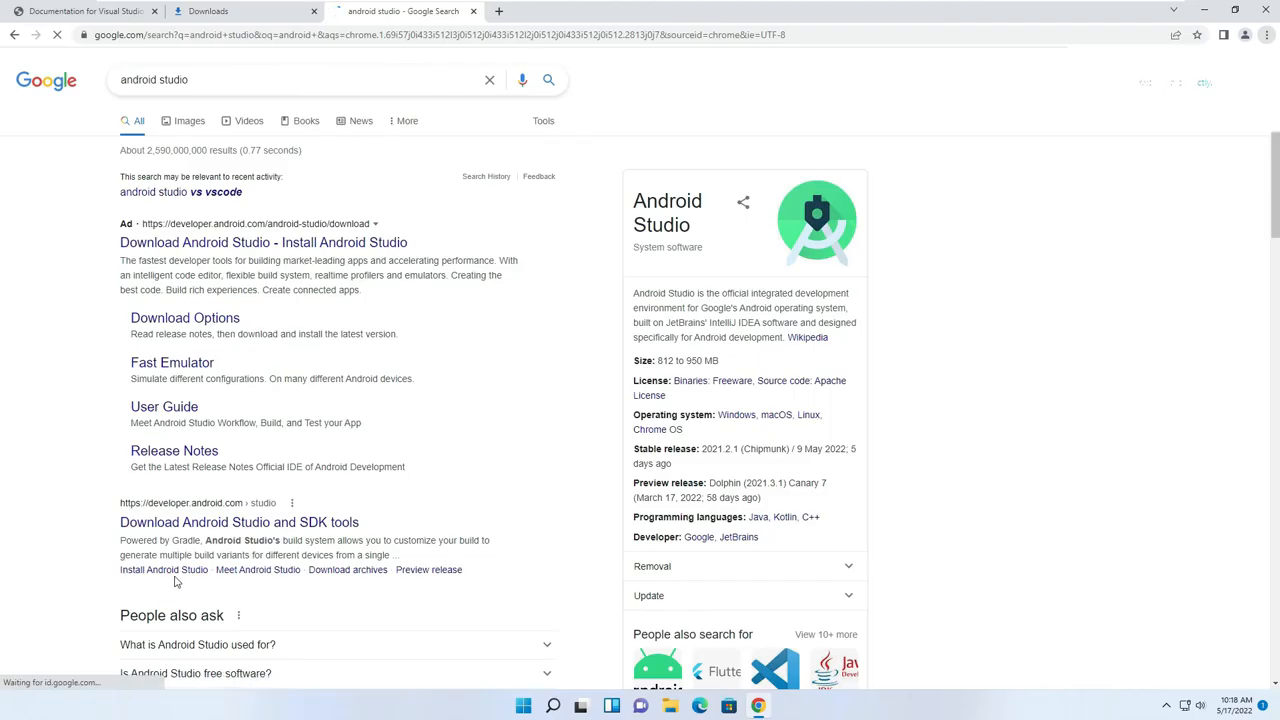
pyautogui.click(171, 531)
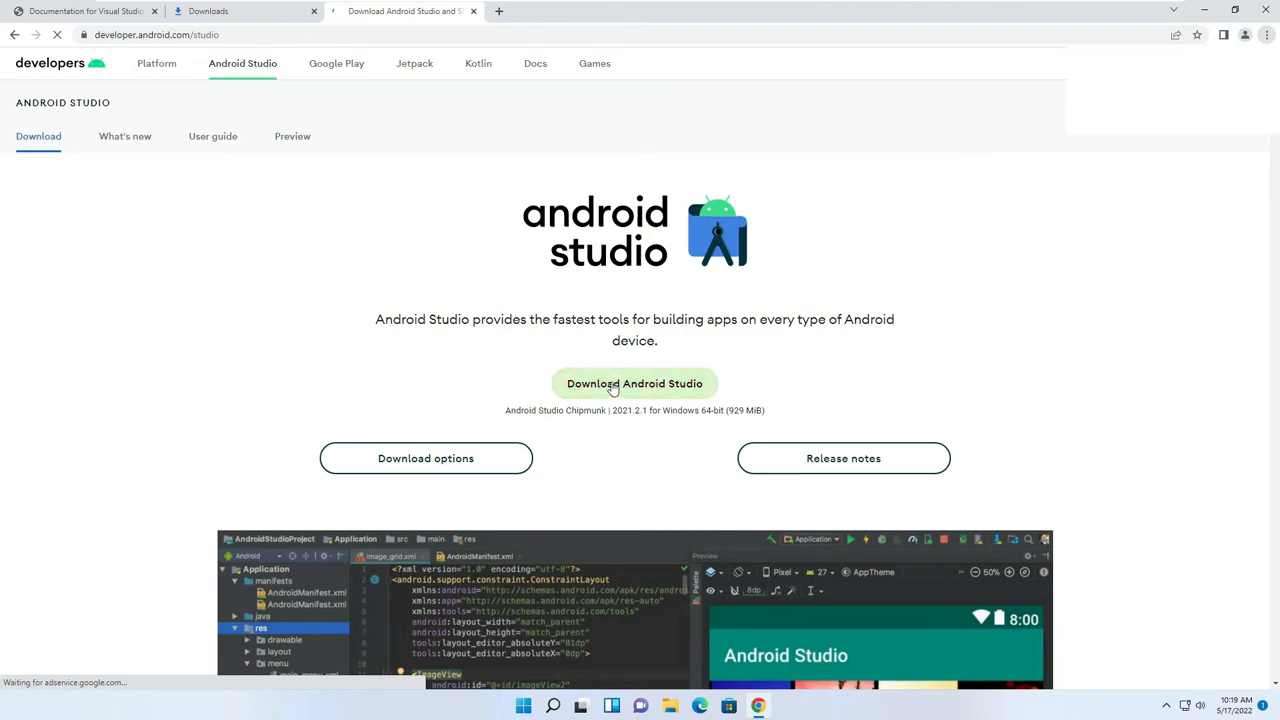
# Agree to the terms and conditions and download Android Studio Chipmunk 2021.2.1 for Windows.
pyautogui.click(641, 388)
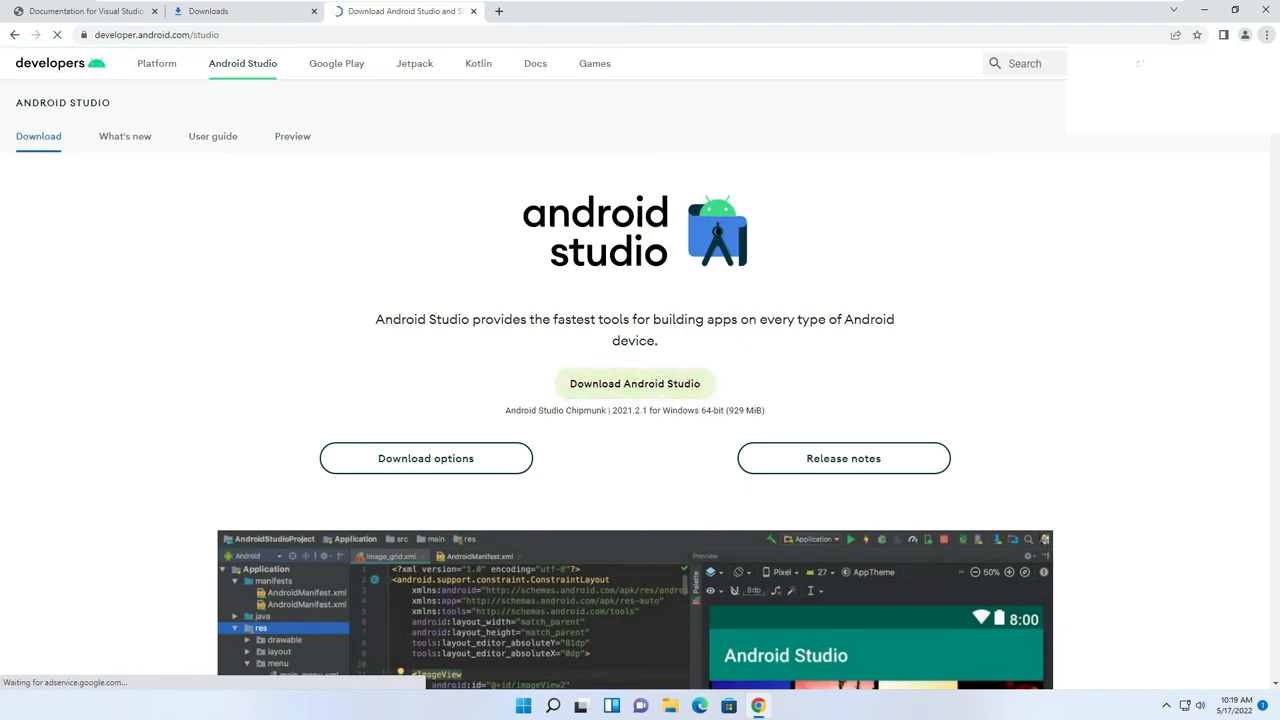
pyautogui.moveTo(1149, 197); pyautogui.dragTo(1147, 600)
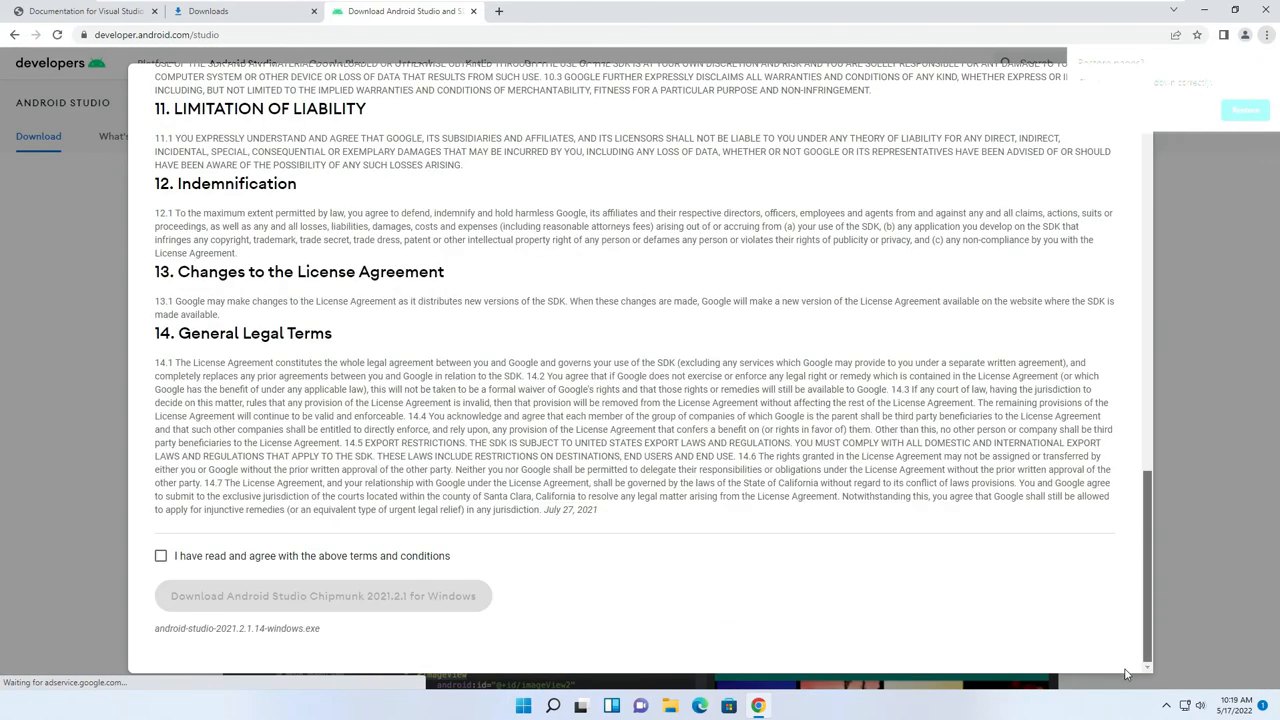
pyautogui.click(162, 558)
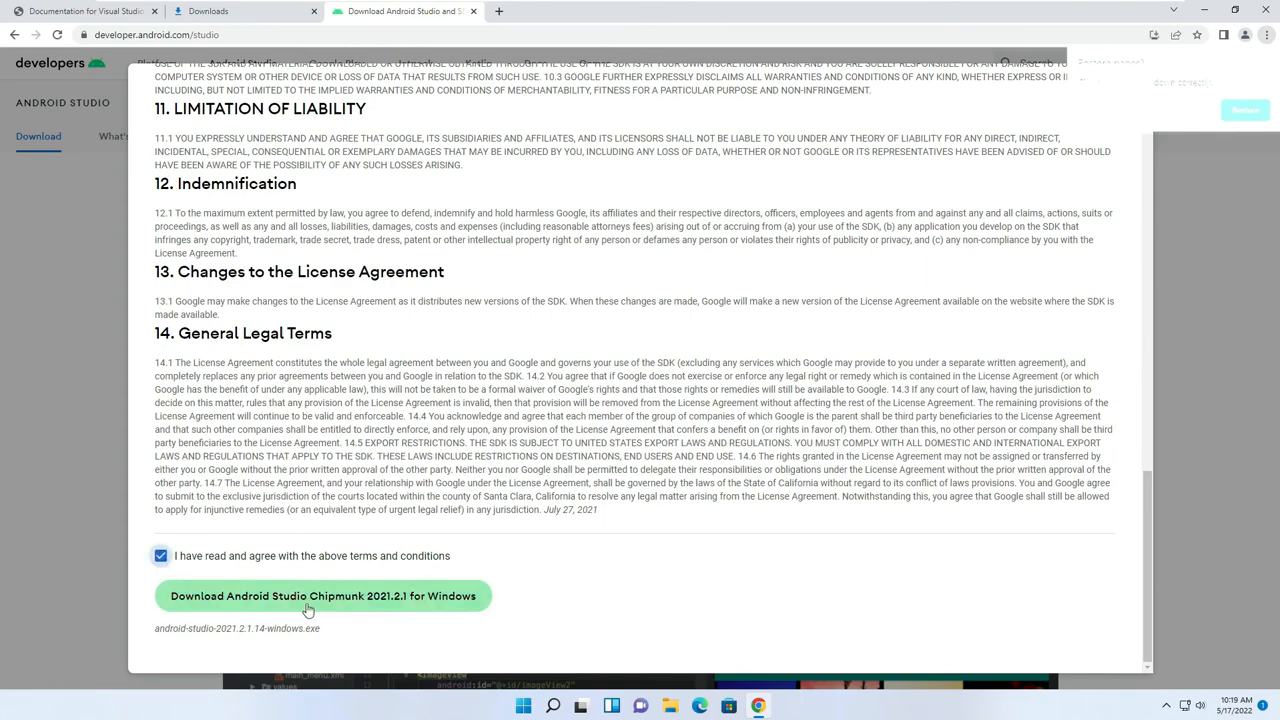
pyautogui.click(348, 598)
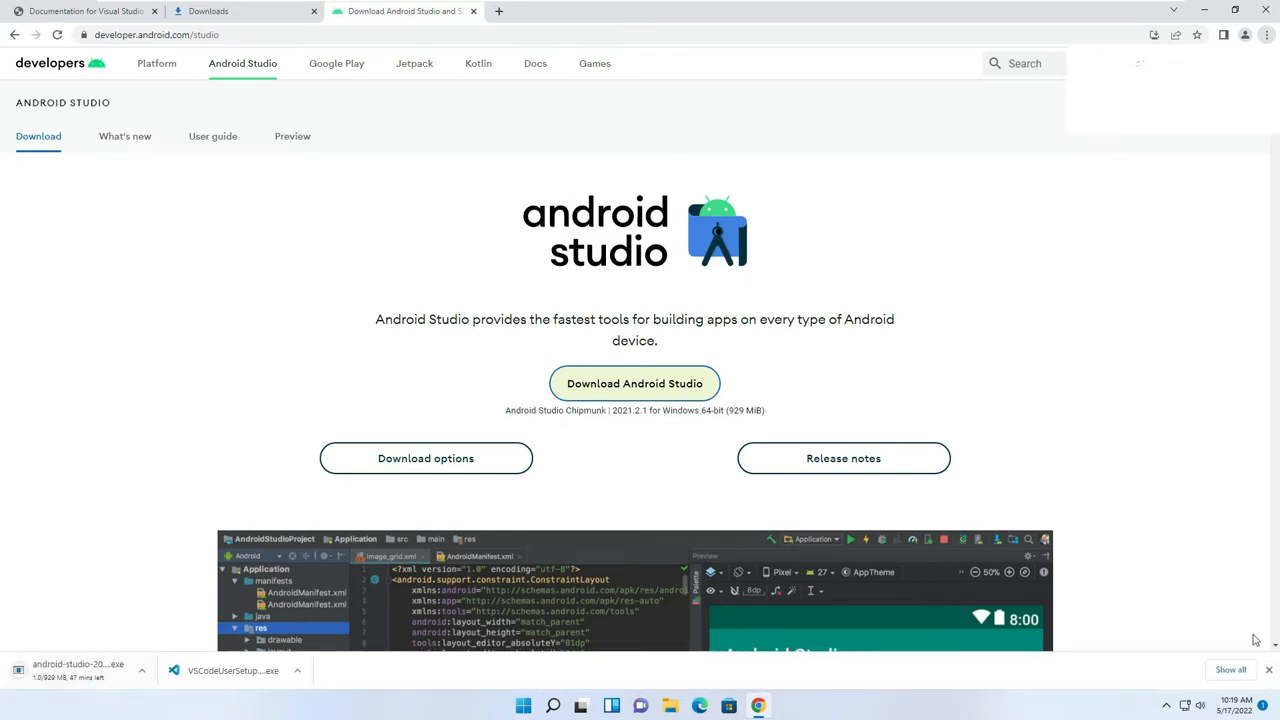
# Locate the downloaded android-studio-2021.2.1.14-windows.exe in its folder, run it and allow it to make changes to the device.
pyautogui.click(1230, 669)
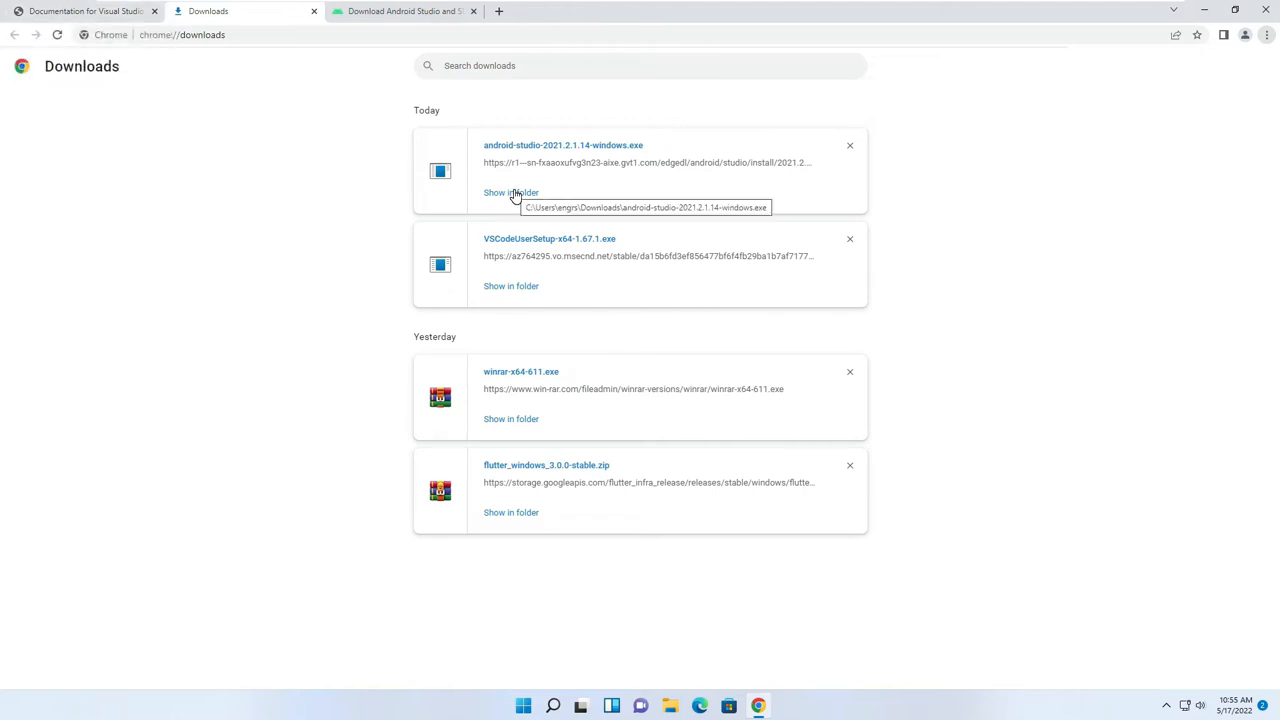
pyautogui.click(503, 195)
pyautogui.doubleClick(436, 280)
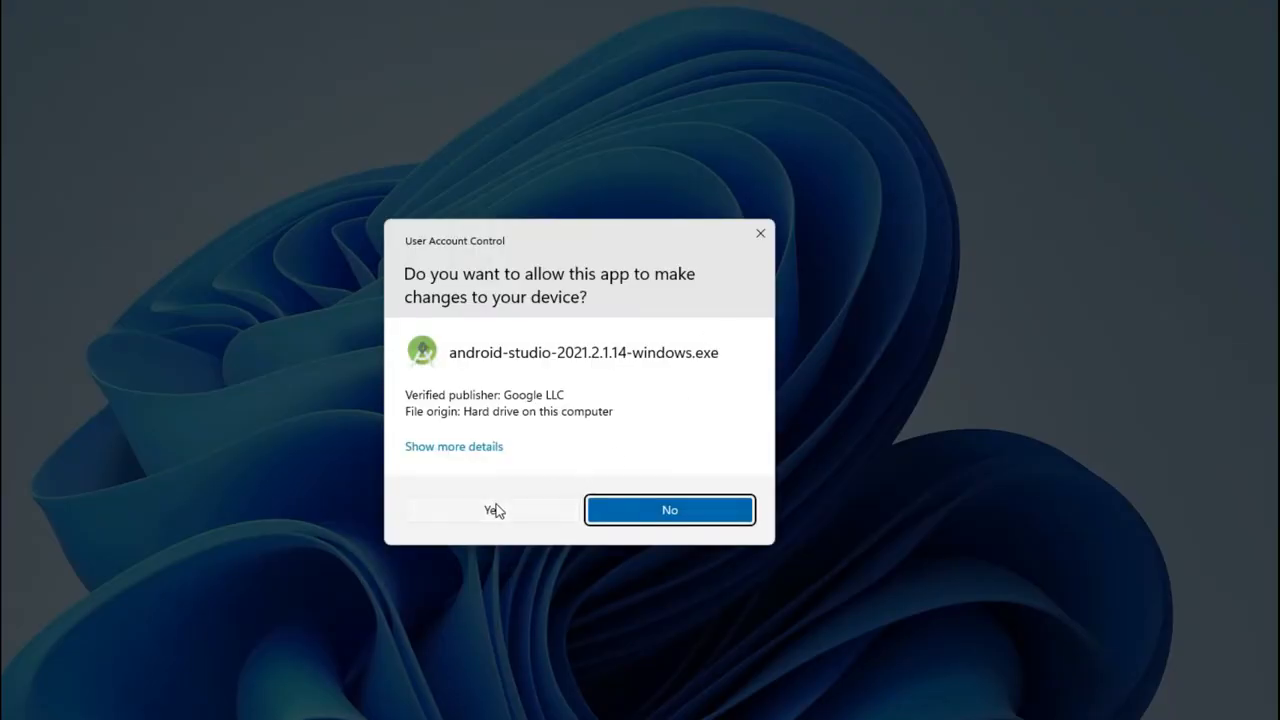
pyautogui.click(493, 510)
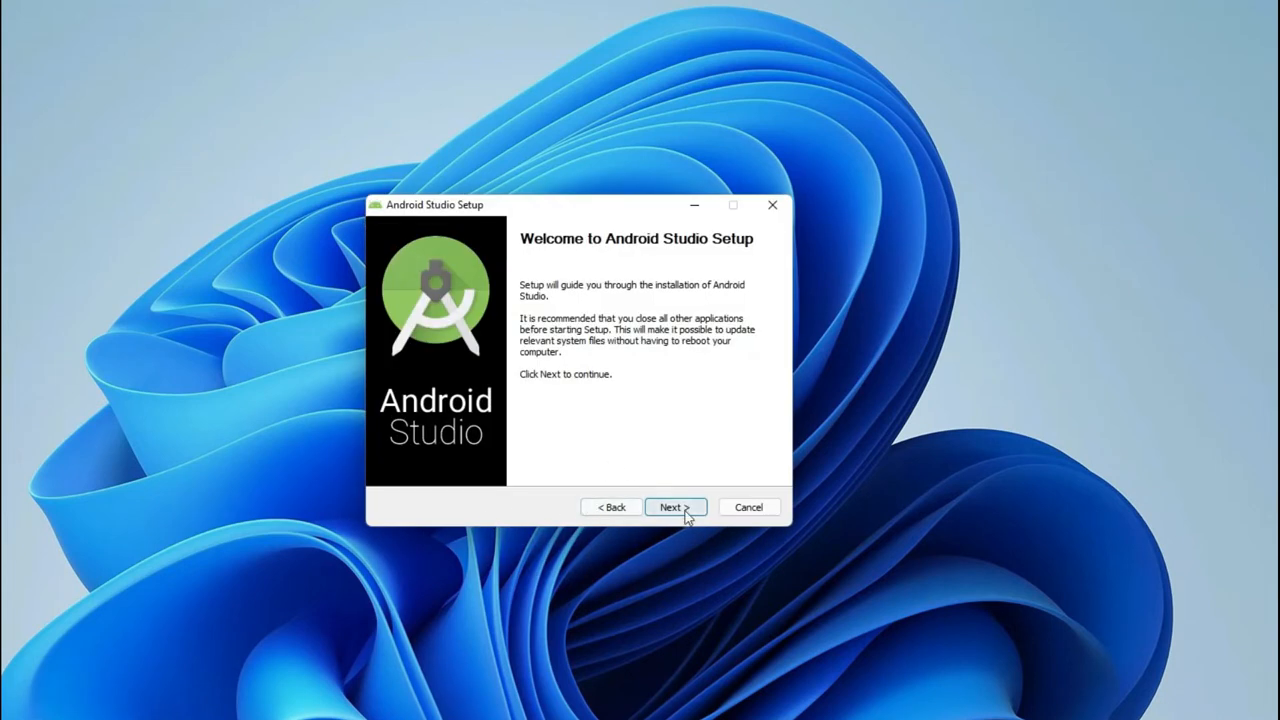
# Install Android Studio with the default components, location and Start Menu folder, and finish setup with Start Android Studio enabled.
pyautogui.click(680, 510)
pyautogui.click(677, 509)
pyautogui.click(677, 509)
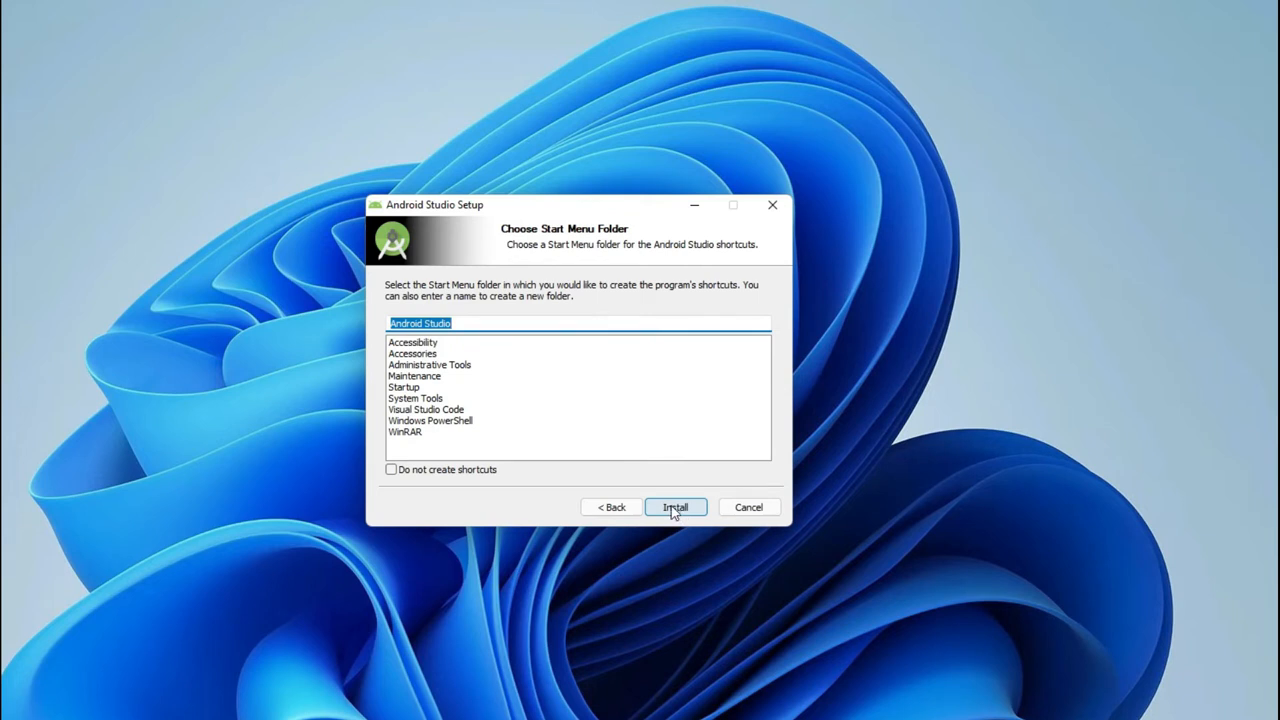
pyautogui.click(671, 505)
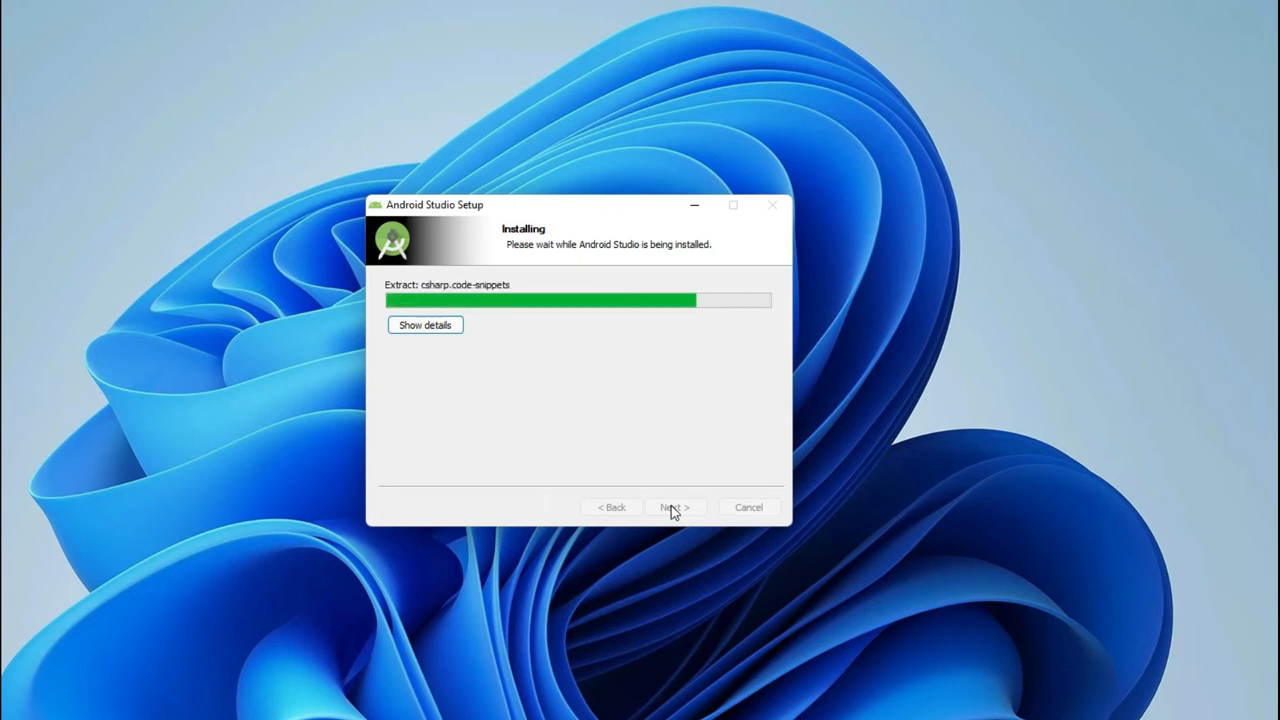
pyautogui.click(672, 508)
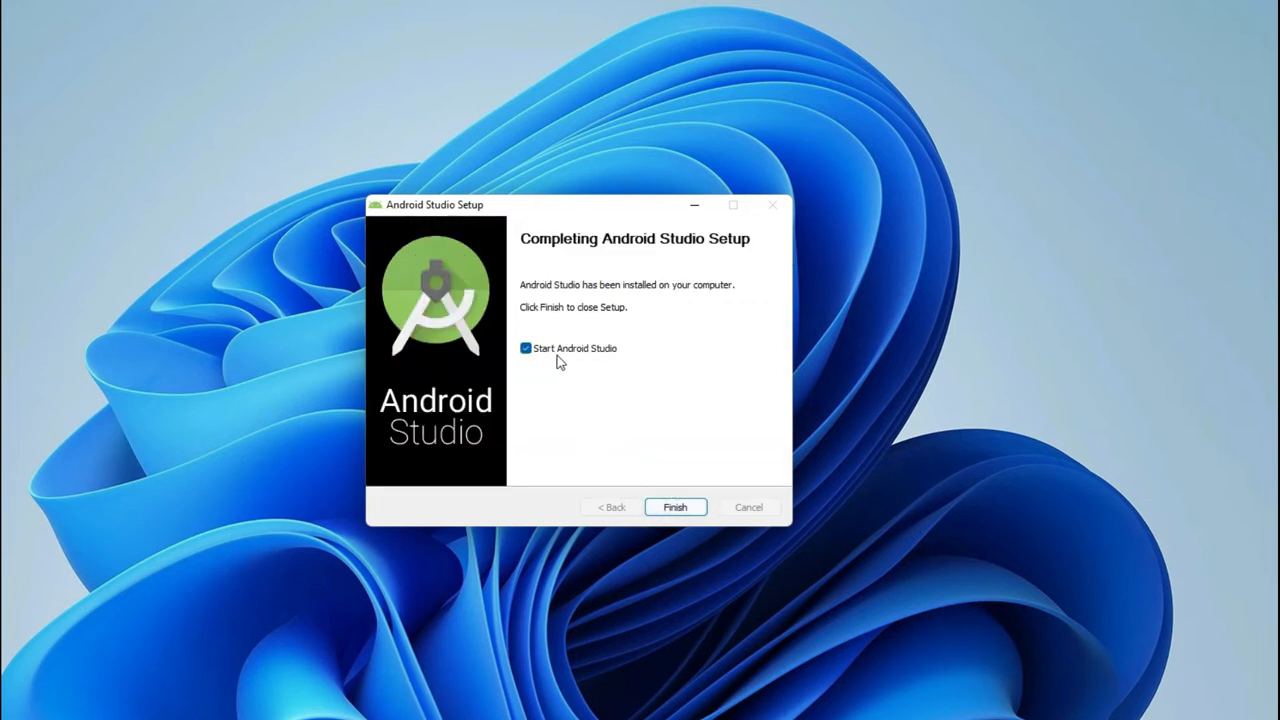
pyautogui.click(675, 508)
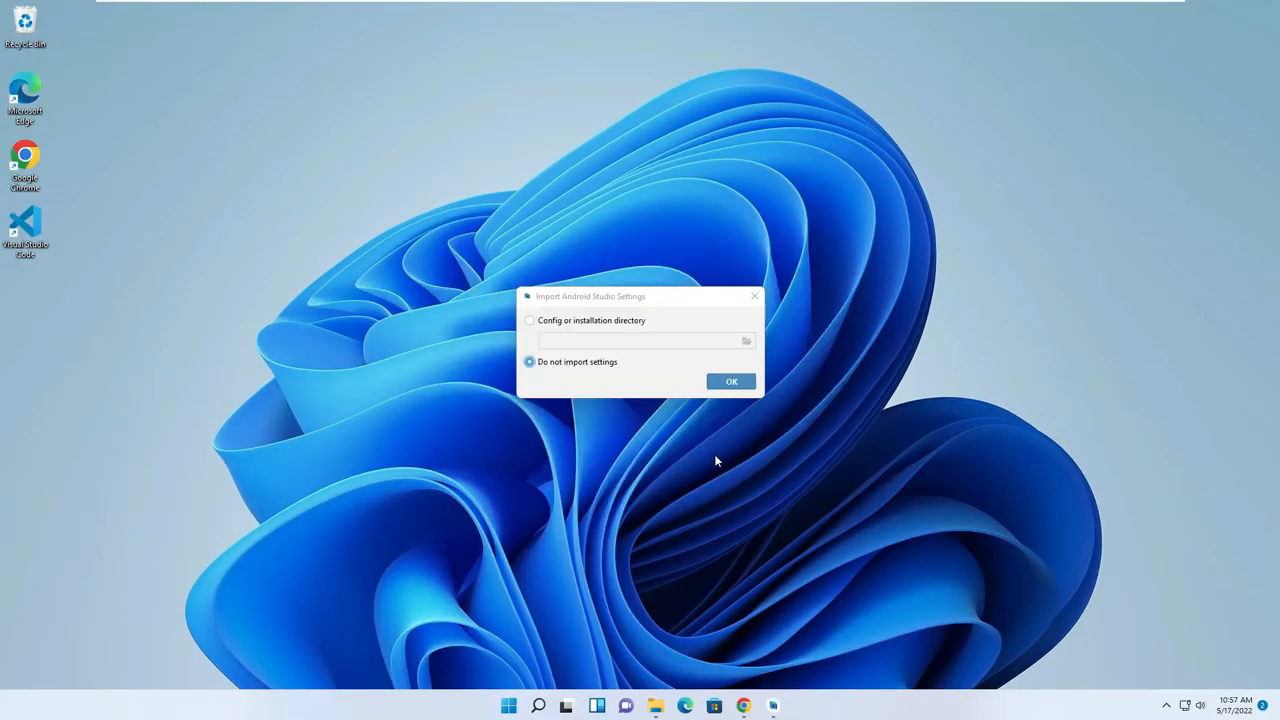
# Start Android Studio without importing settings, decline sending usage statistics and choose the Standard install type.
pyautogui.click(731, 385)
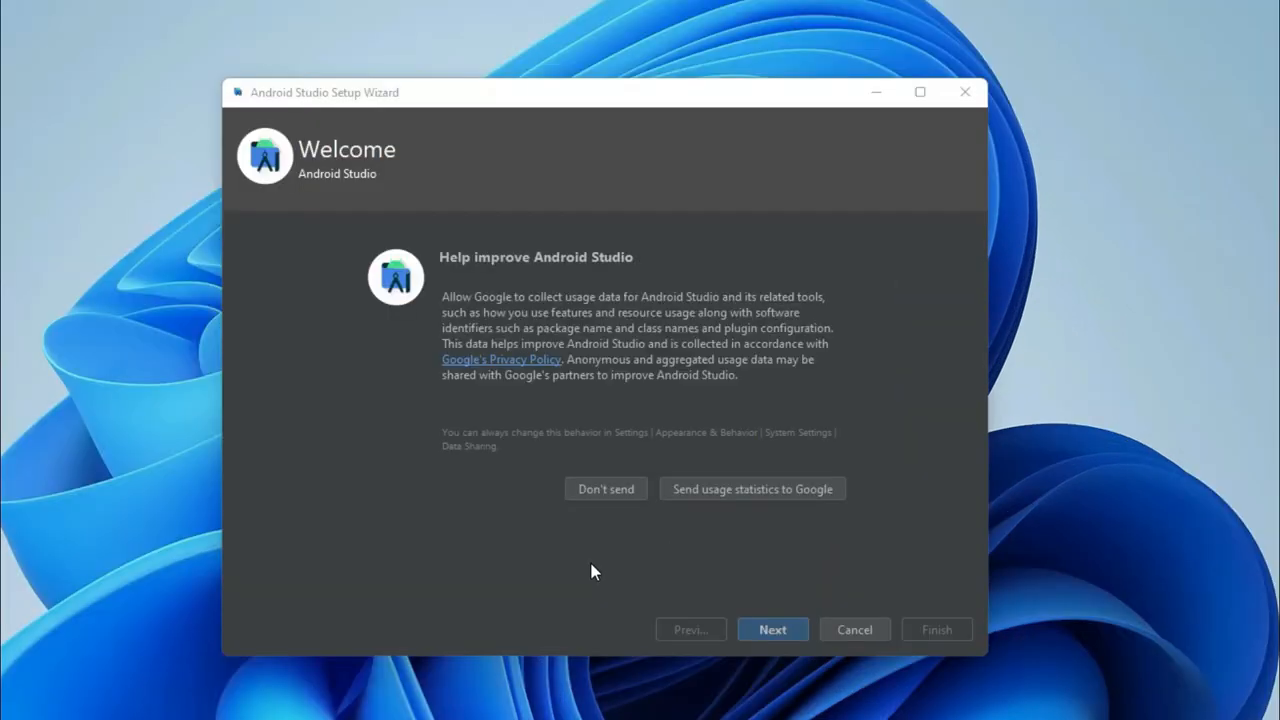
pyautogui.click(598, 490)
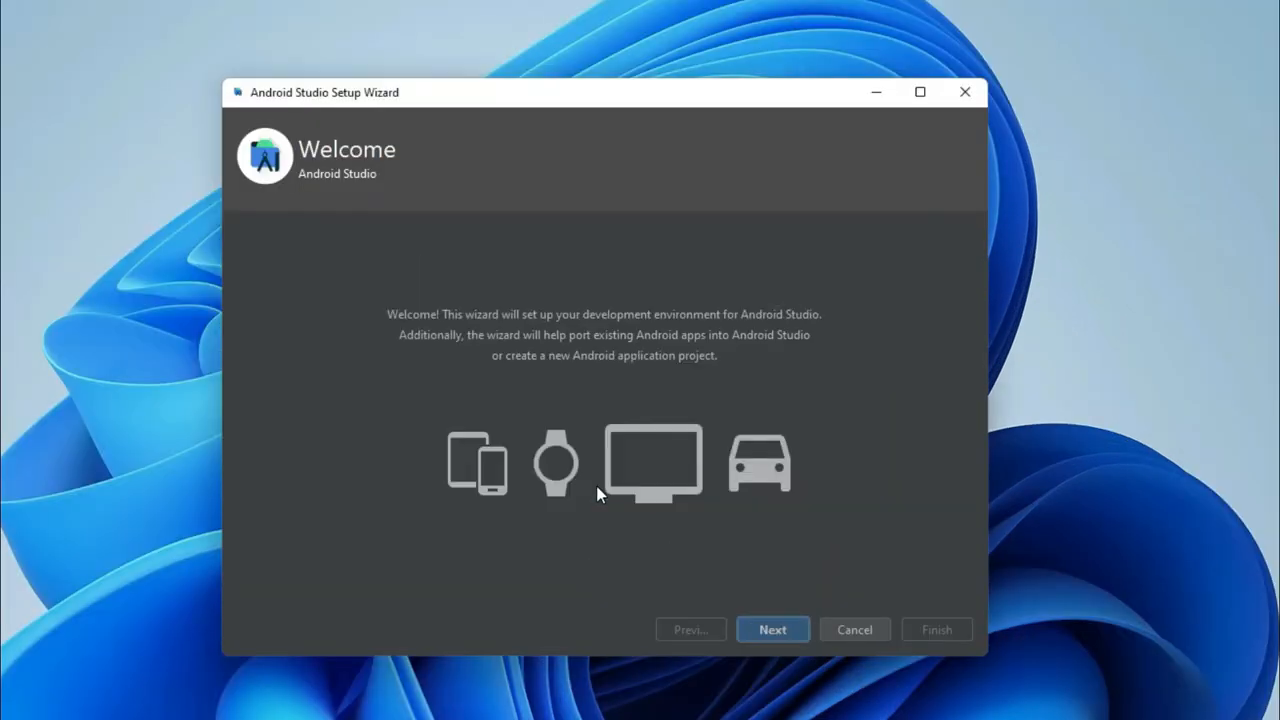
pyautogui.click(771, 630)
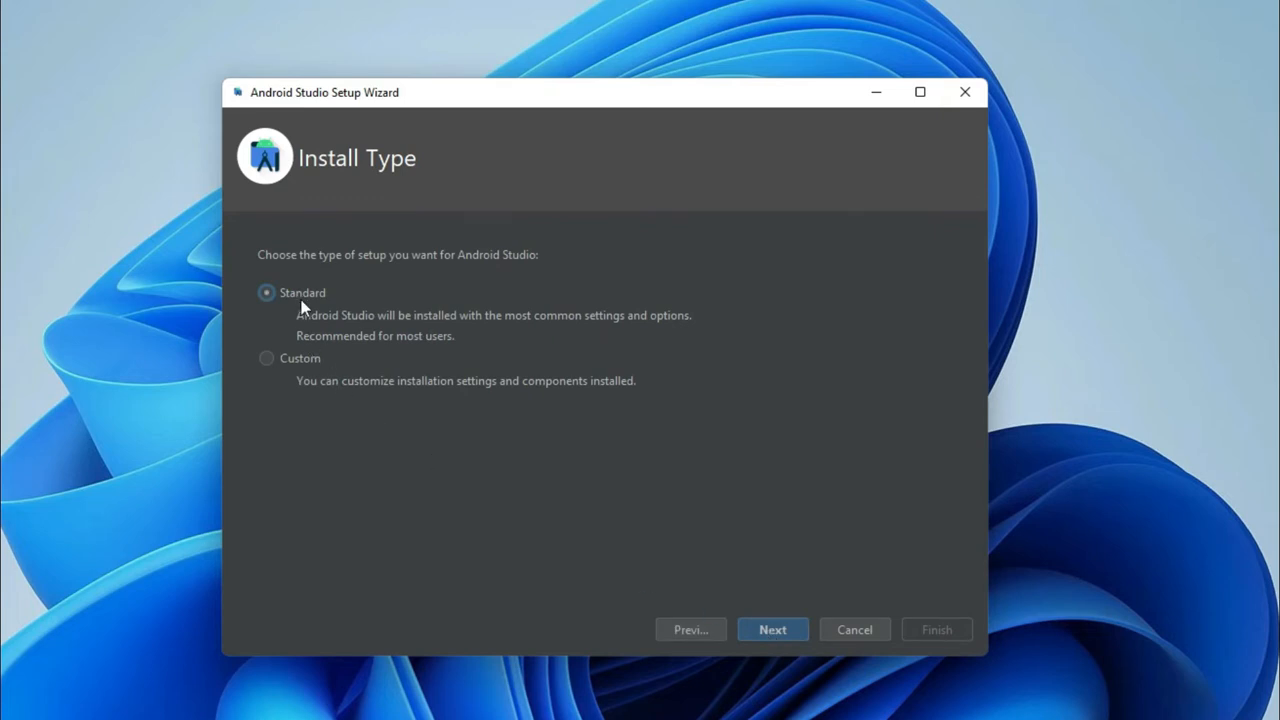
pyautogui.click(773, 628)
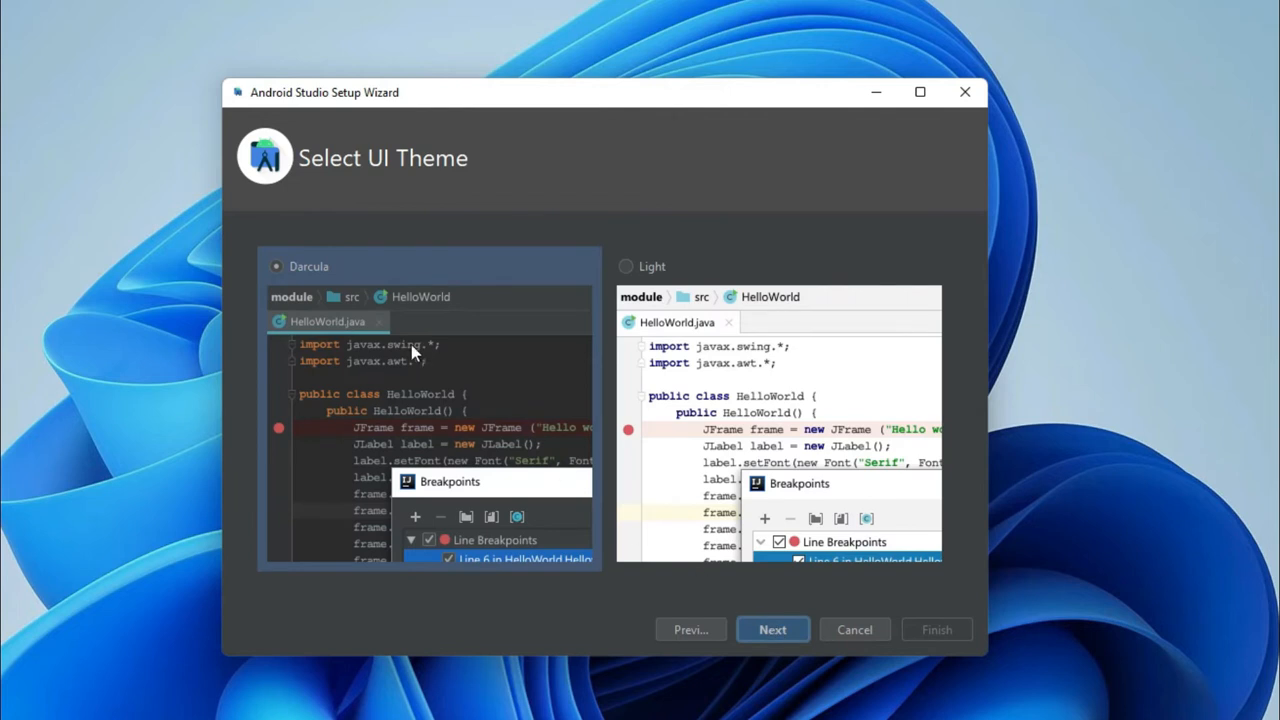
# Preview the Light UI theme, switch back to Darcula and continue with it.
pyautogui.click(642, 272)
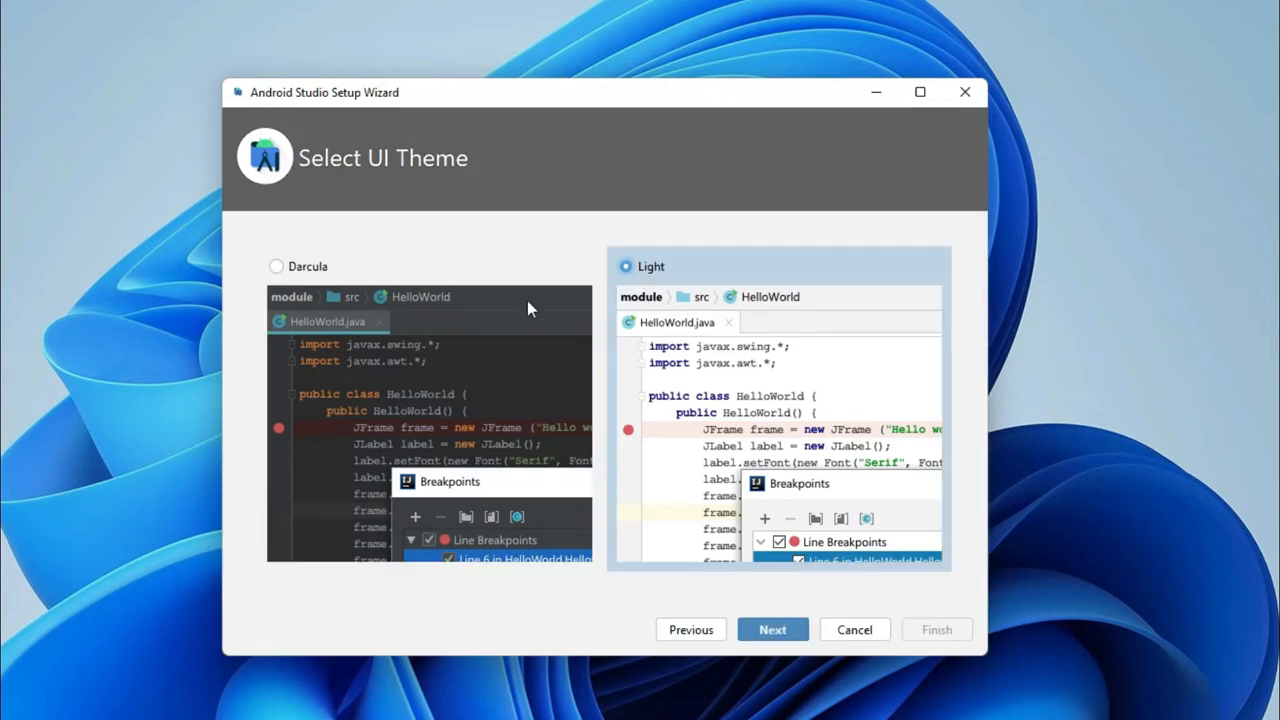
pyautogui.click(488, 320)
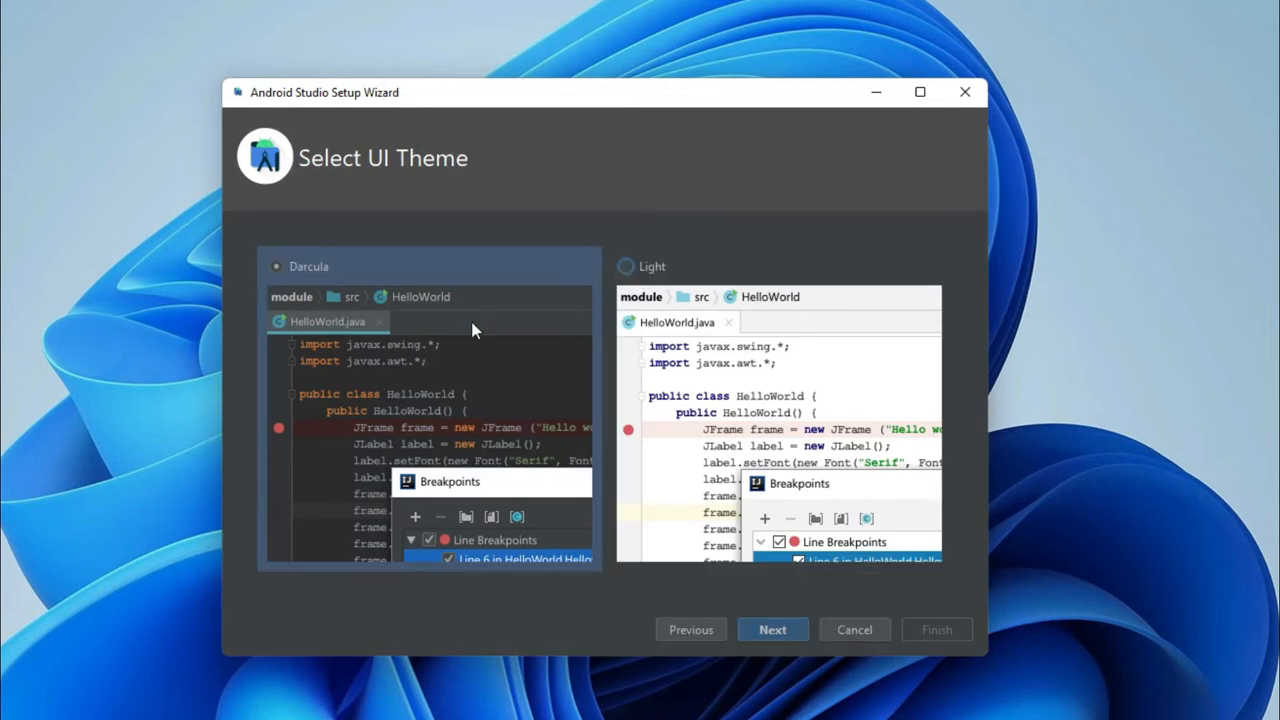
pyautogui.click(776, 630)
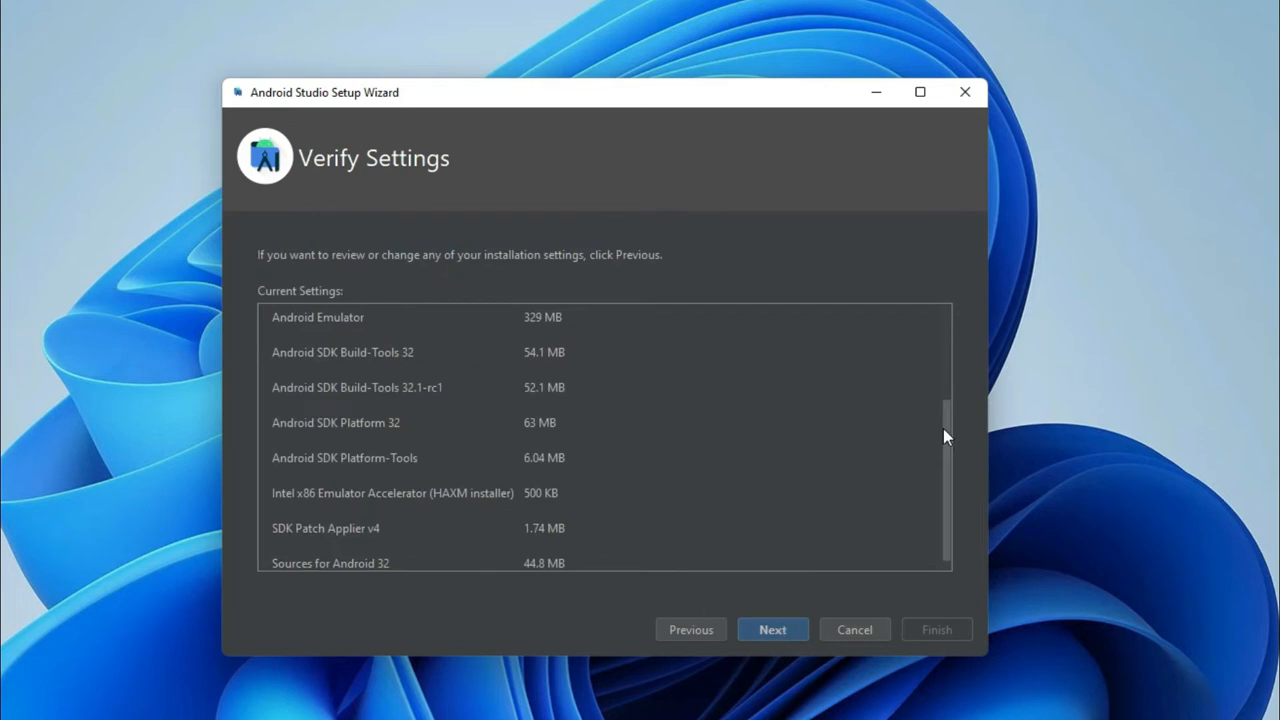
# Review the setup type, SDK folder and SDK components on the Verify Settings page and proceed to the license agreements.
pyautogui.moveTo(943, 430); pyautogui.dragTo(931, 325)
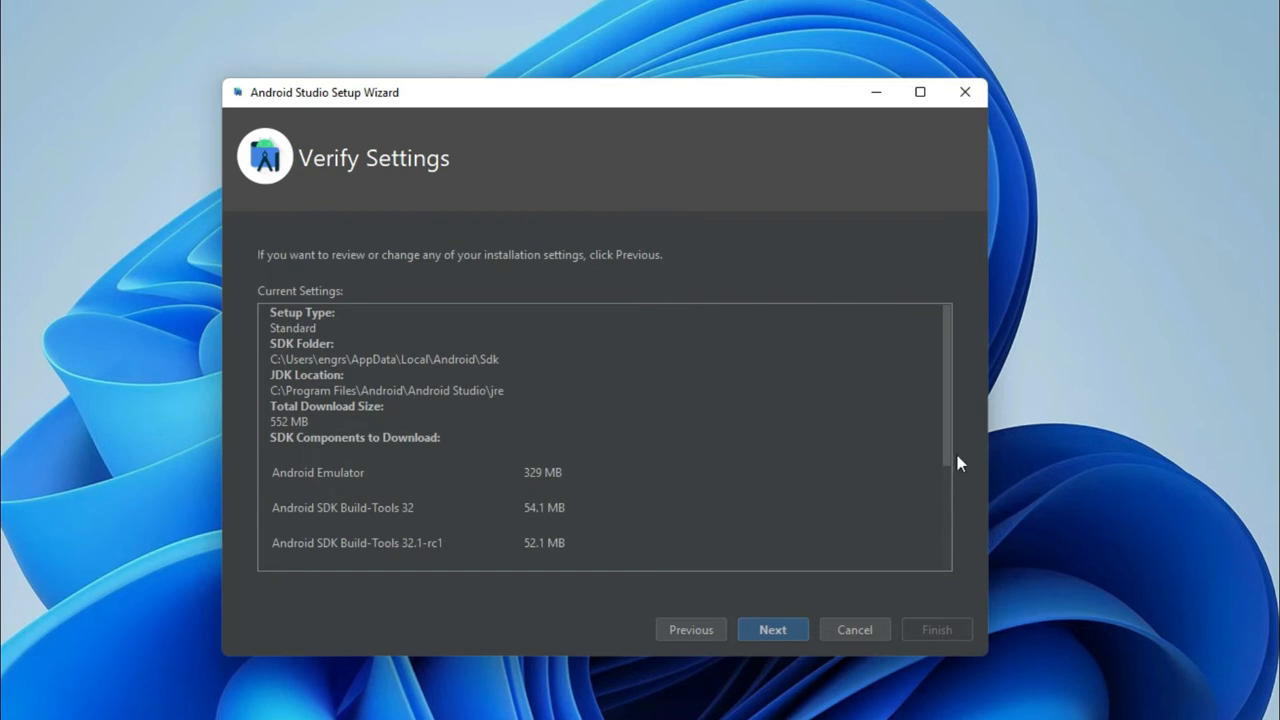
pyautogui.moveTo(943, 380); pyautogui.dragTo(737, 507)
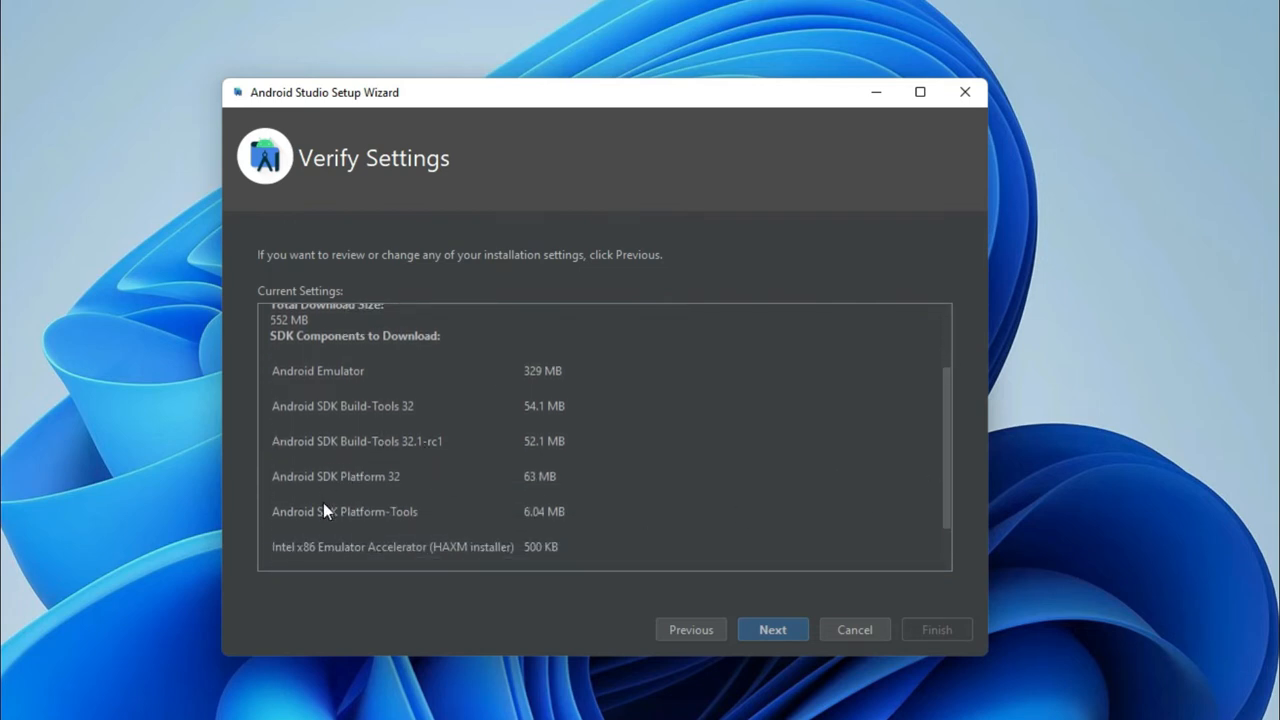
pyautogui.scroll(3, 782, 390)
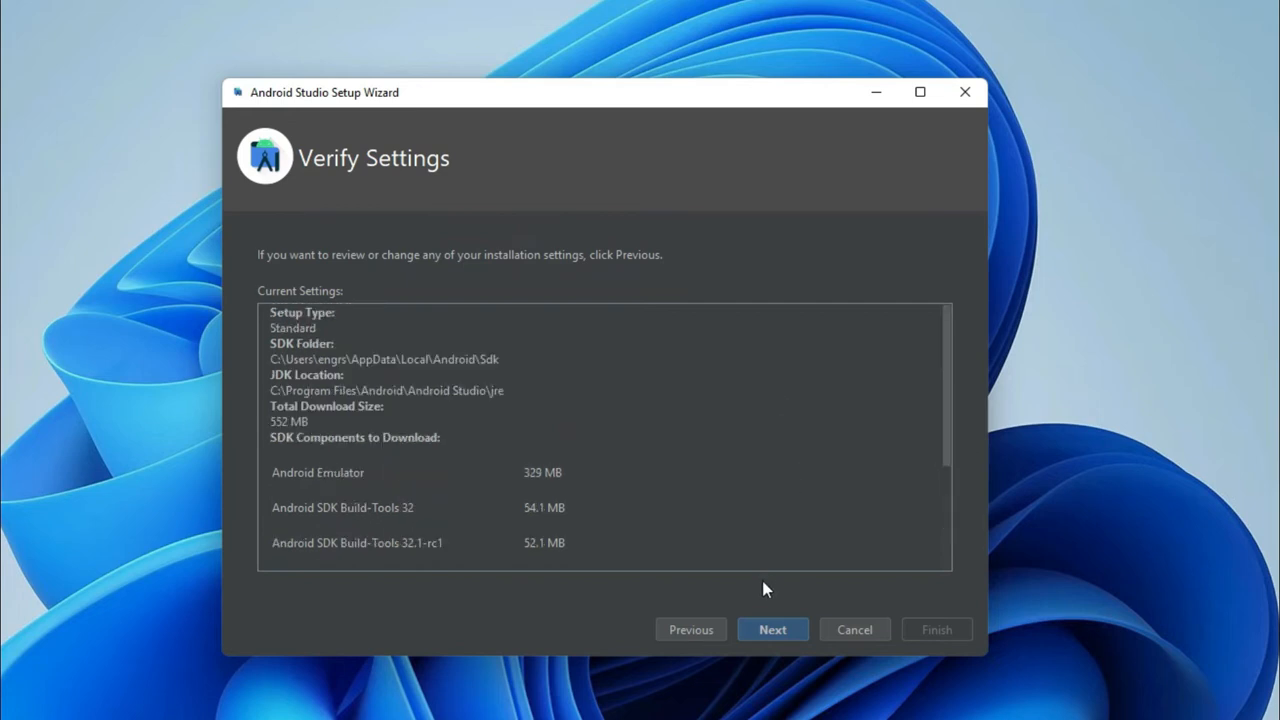
pyautogui.click(776, 631)
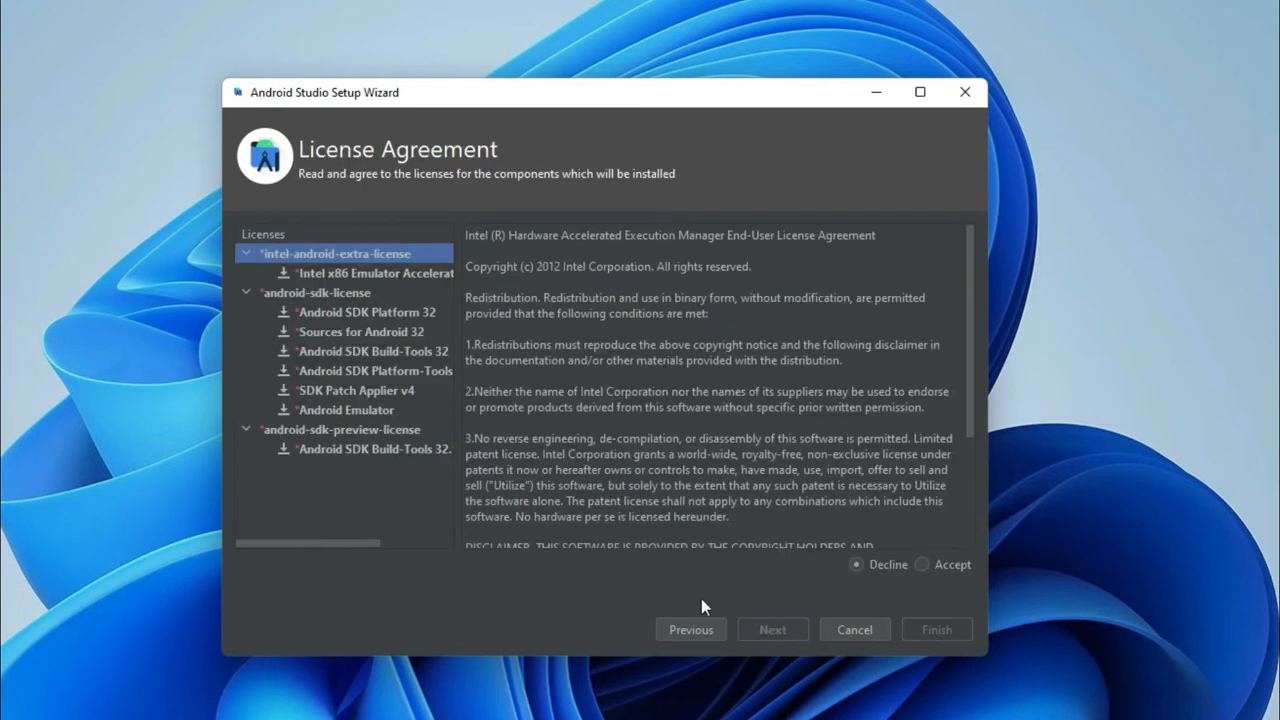
# Accept the intel-android-extra-license and the android-sdk-license.
pyautogui.click(922, 566)
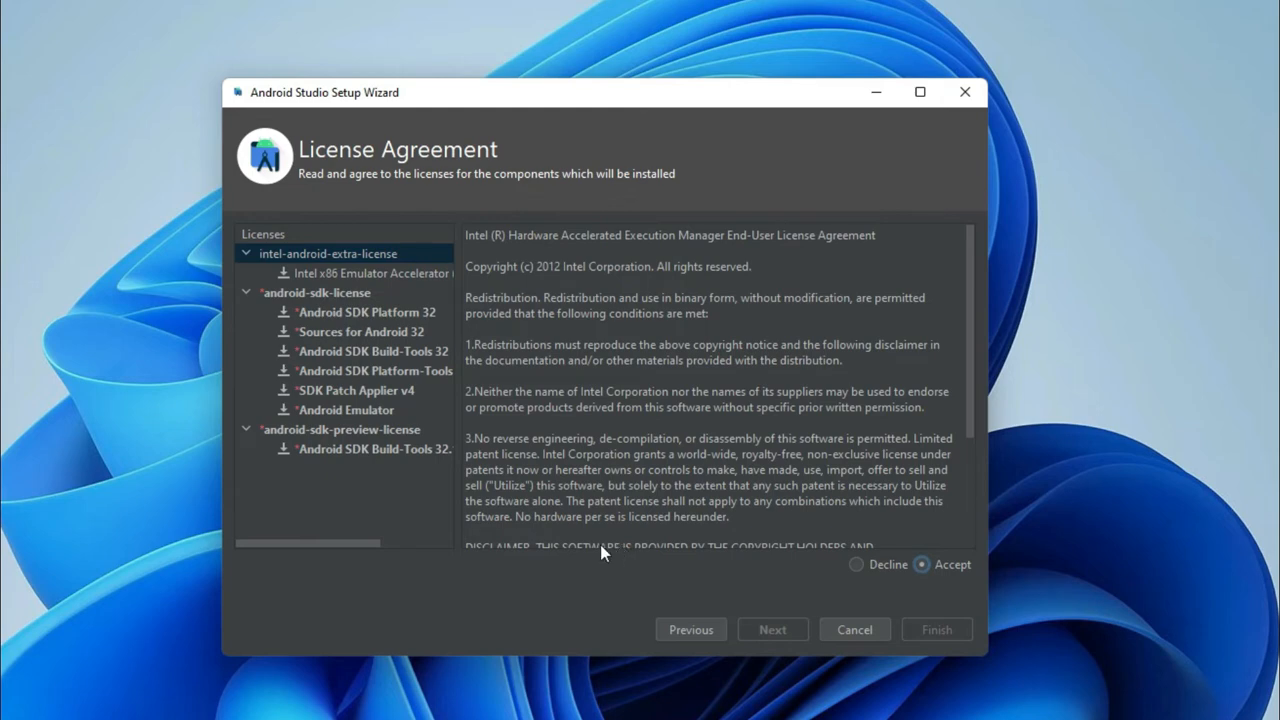
pyautogui.scroll(-3, 612, 540)
pyautogui.click(339, 274)
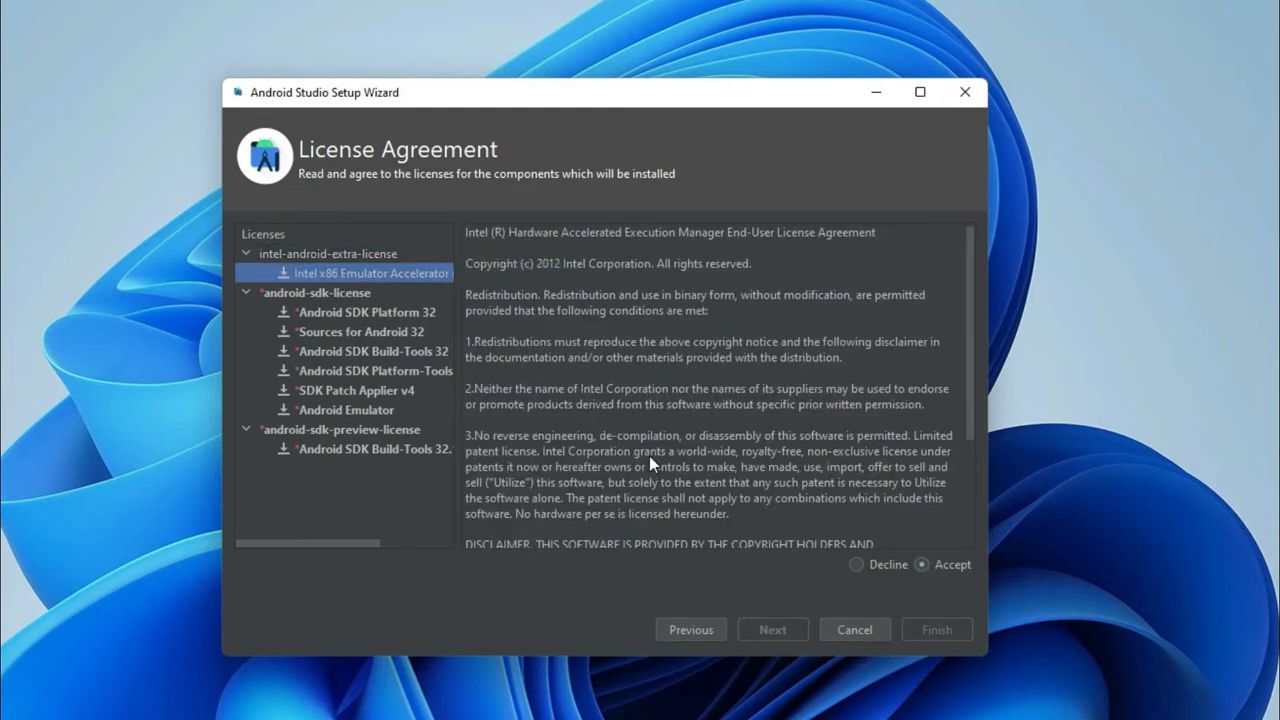
pyautogui.click(371, 316)
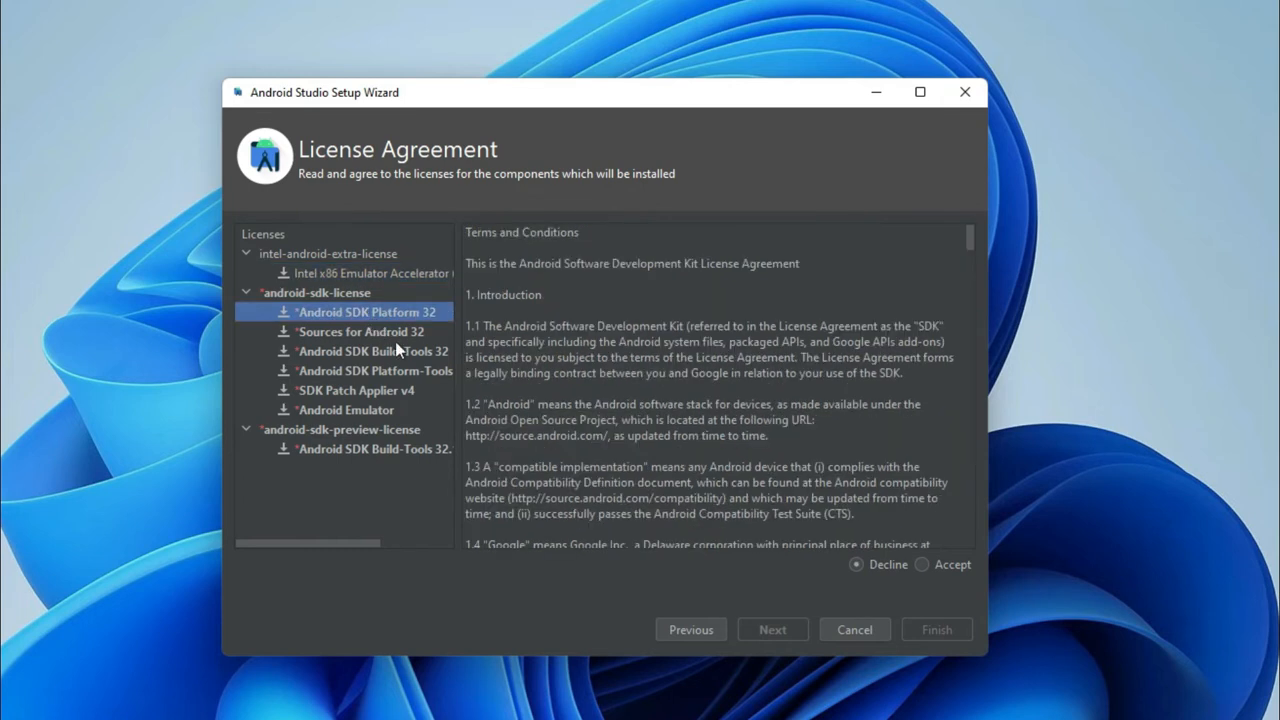
pyautogui.click(921, 565)
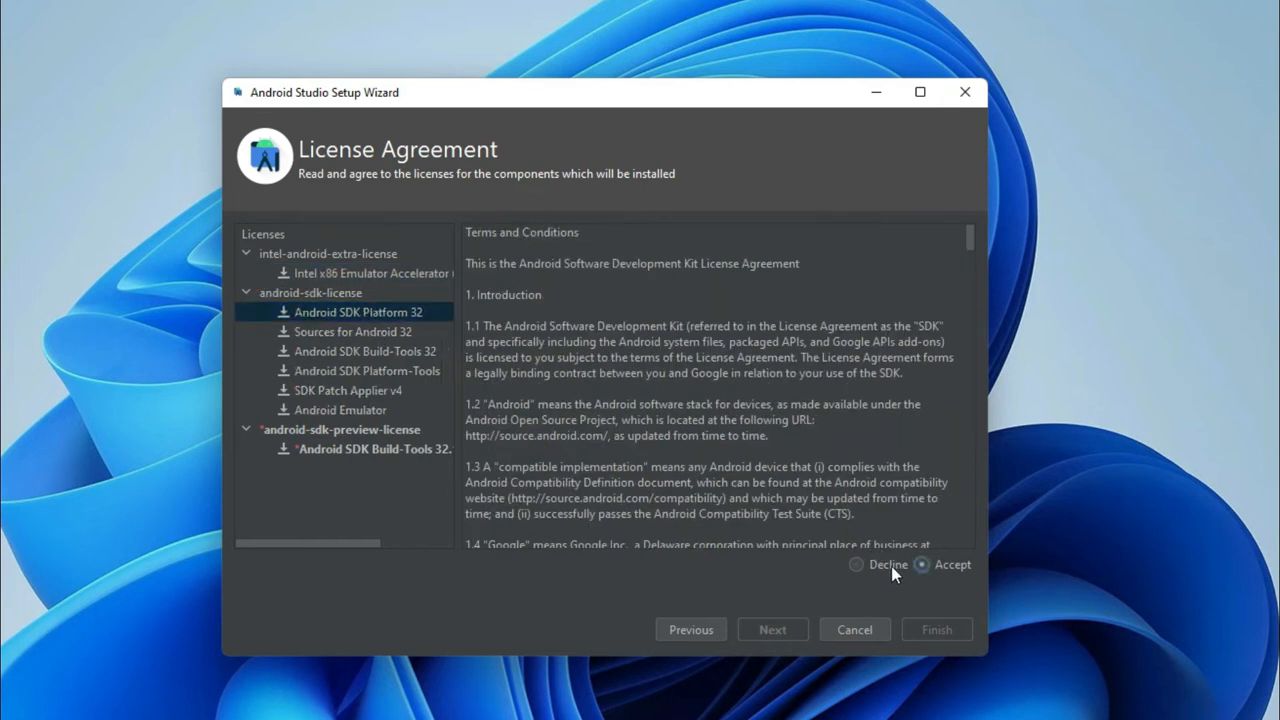
# Check the remaining android-sdk-license components, accept the android-sdk-preview-license and finish the wizard to start downloading the components.
pyautogui.click(298, 334)
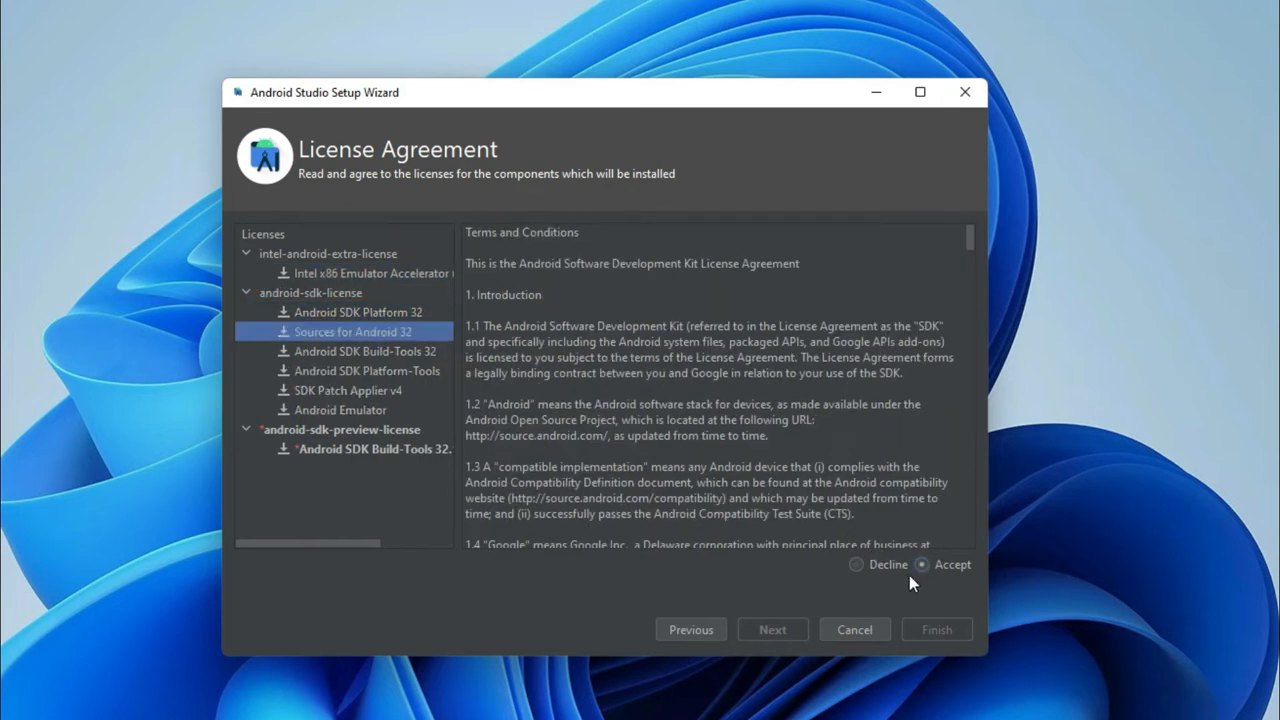
pyautogui.click(342, 351)
pyautogui.click(342, 375)
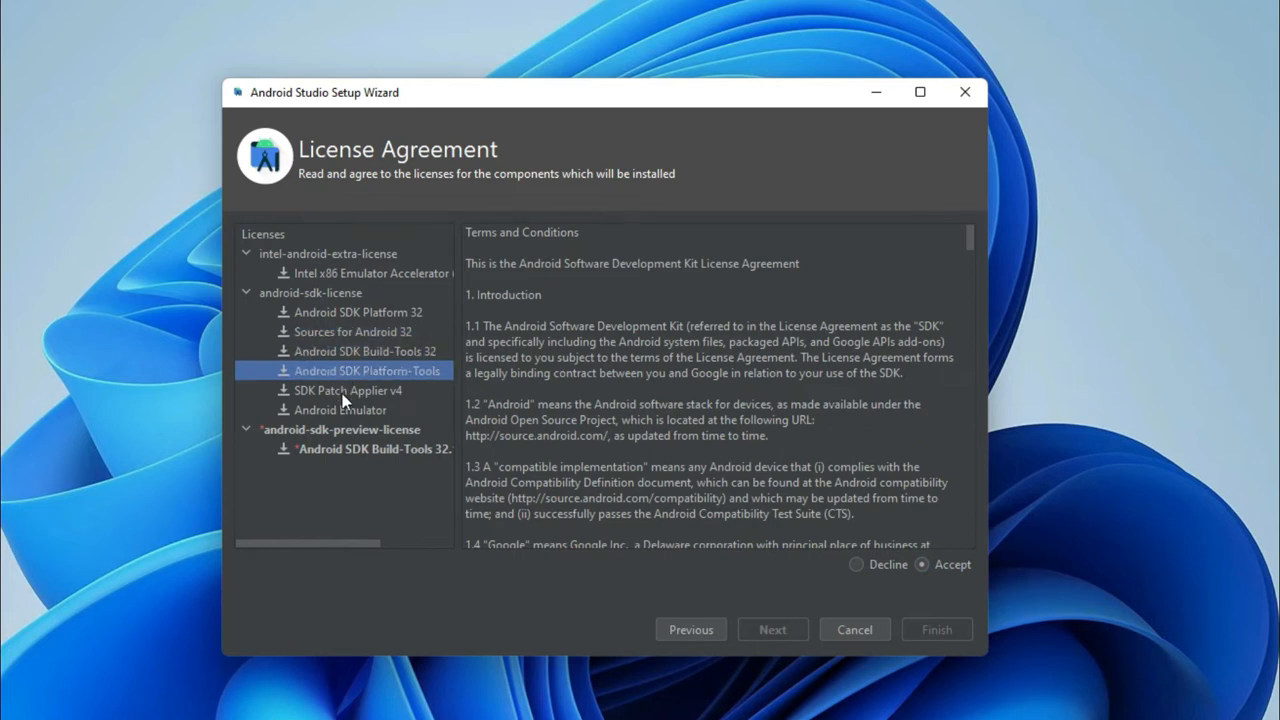
pyautogui.click(343, 393)
pyautogui.click(338, 413)
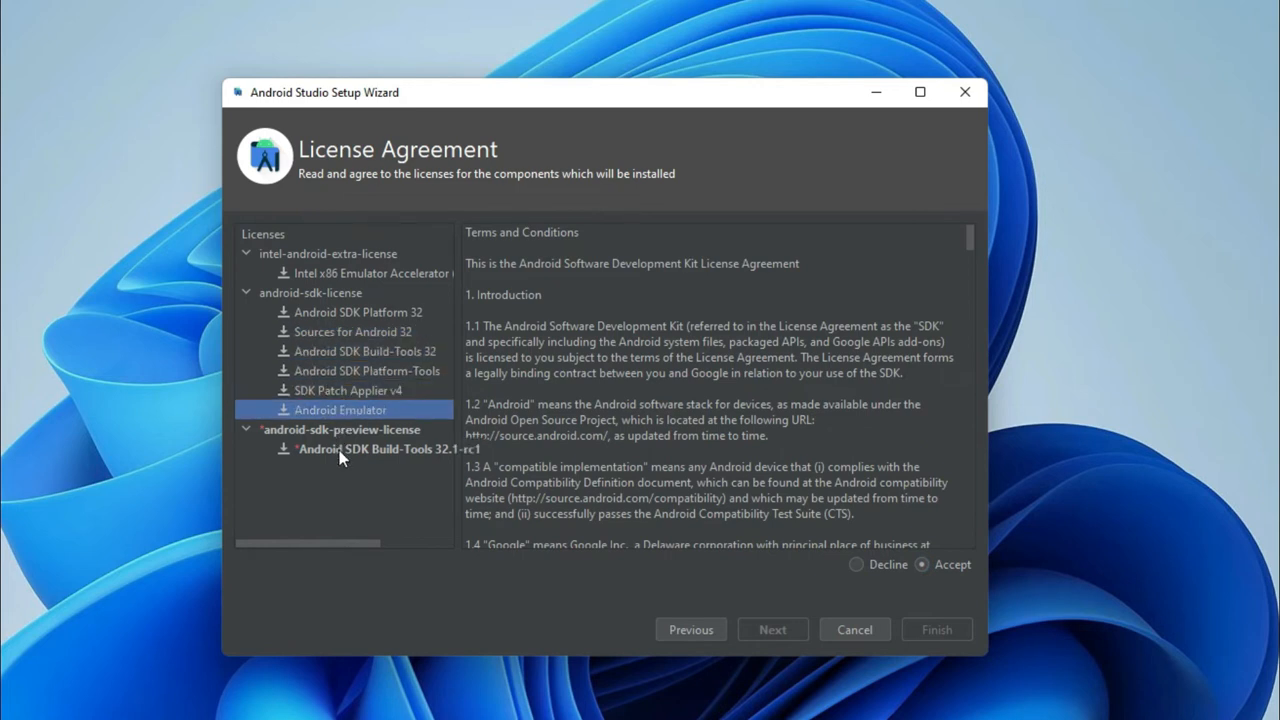
pyautogui.click(340, 450)
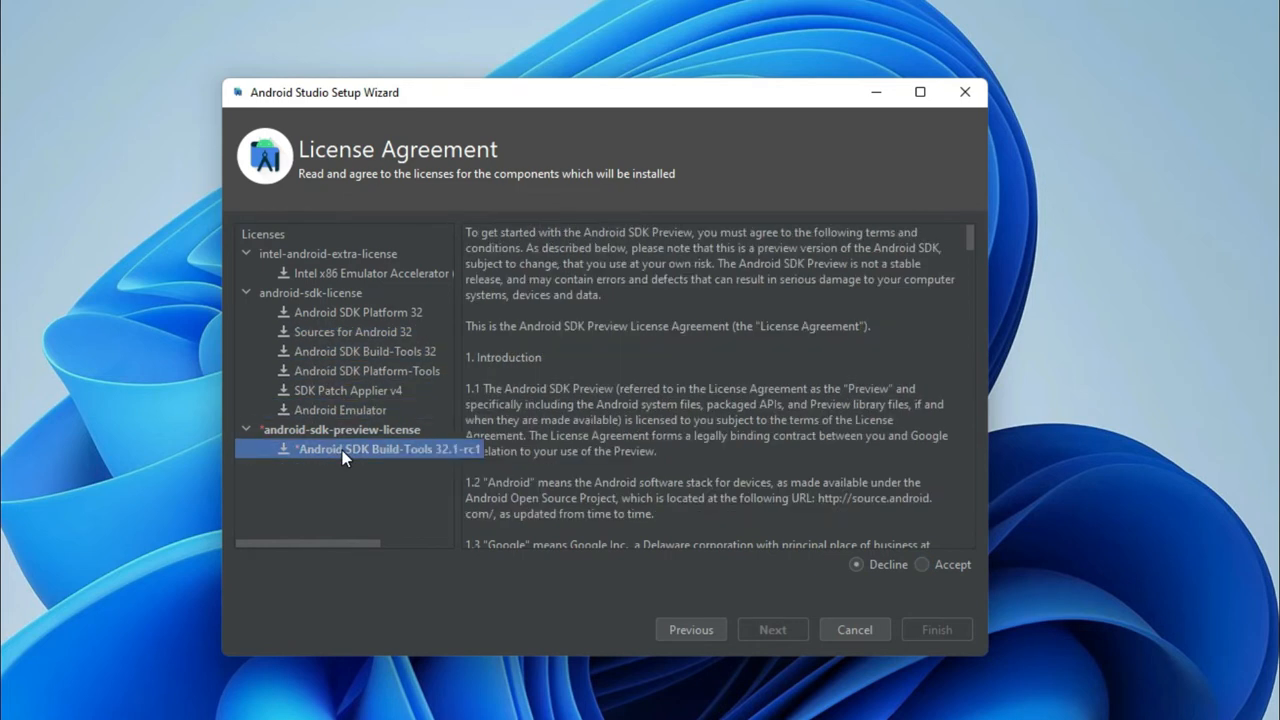
pyautogui.click(922, 566)
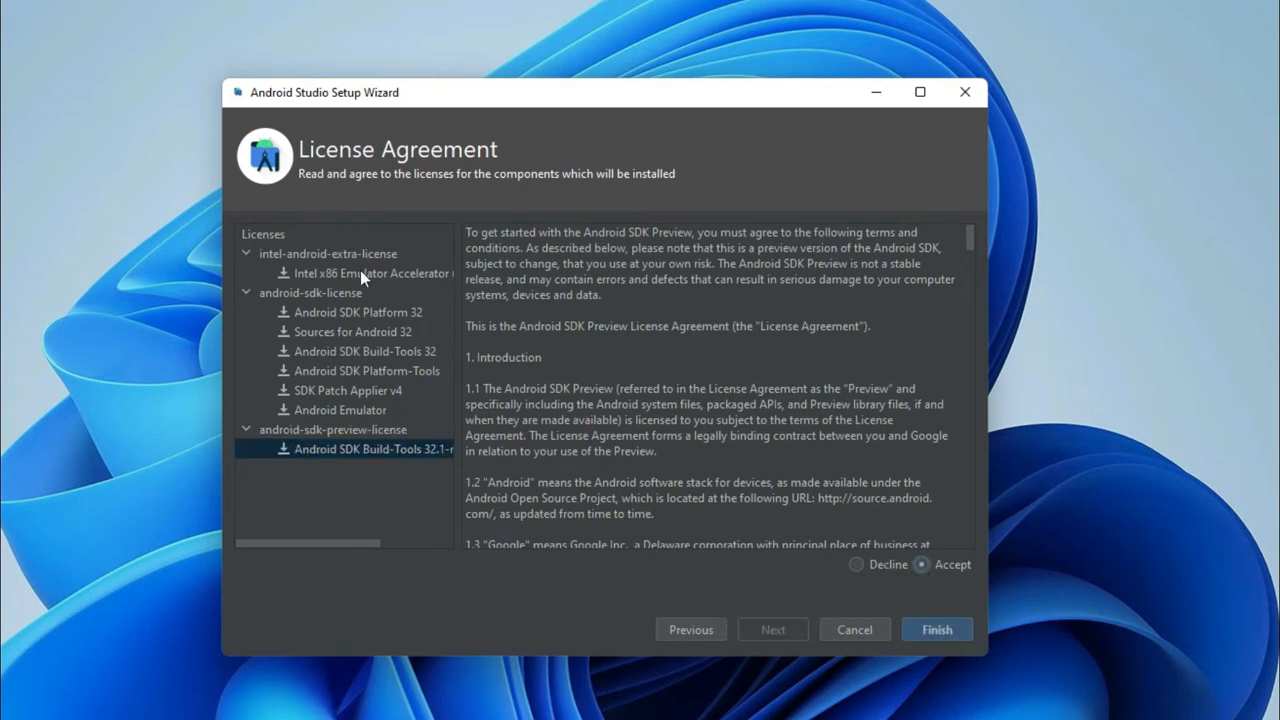
pyautogui.click(955, 629)
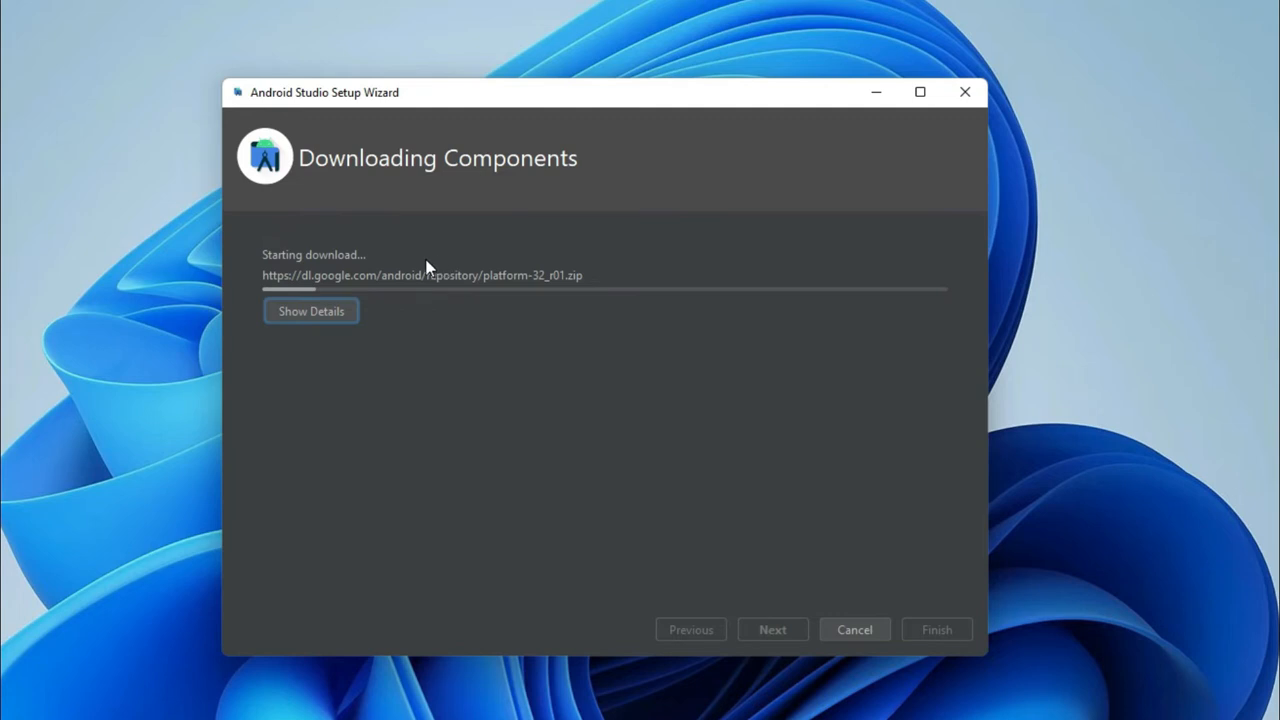
# Show the component download details and finish the Android Studio Setup Wizard to reach the welcome window.
pyautogui.click(305, 311)
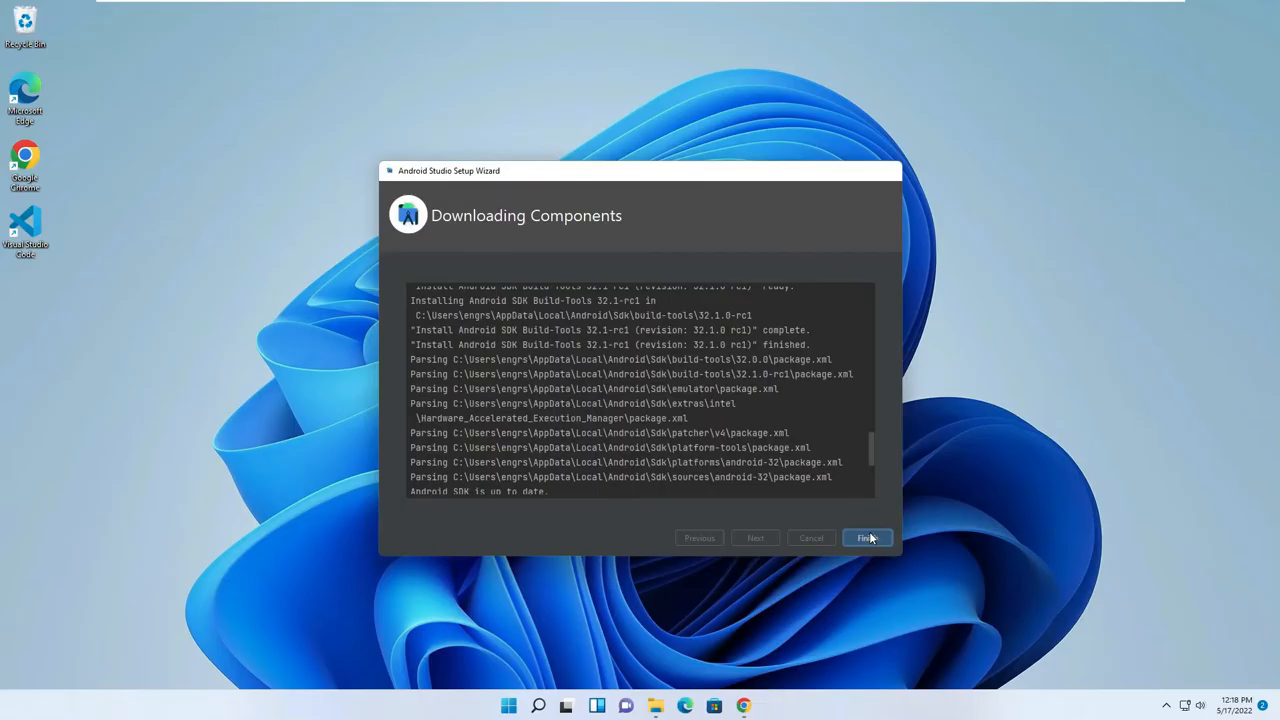
pyautogui.click(945, 629)
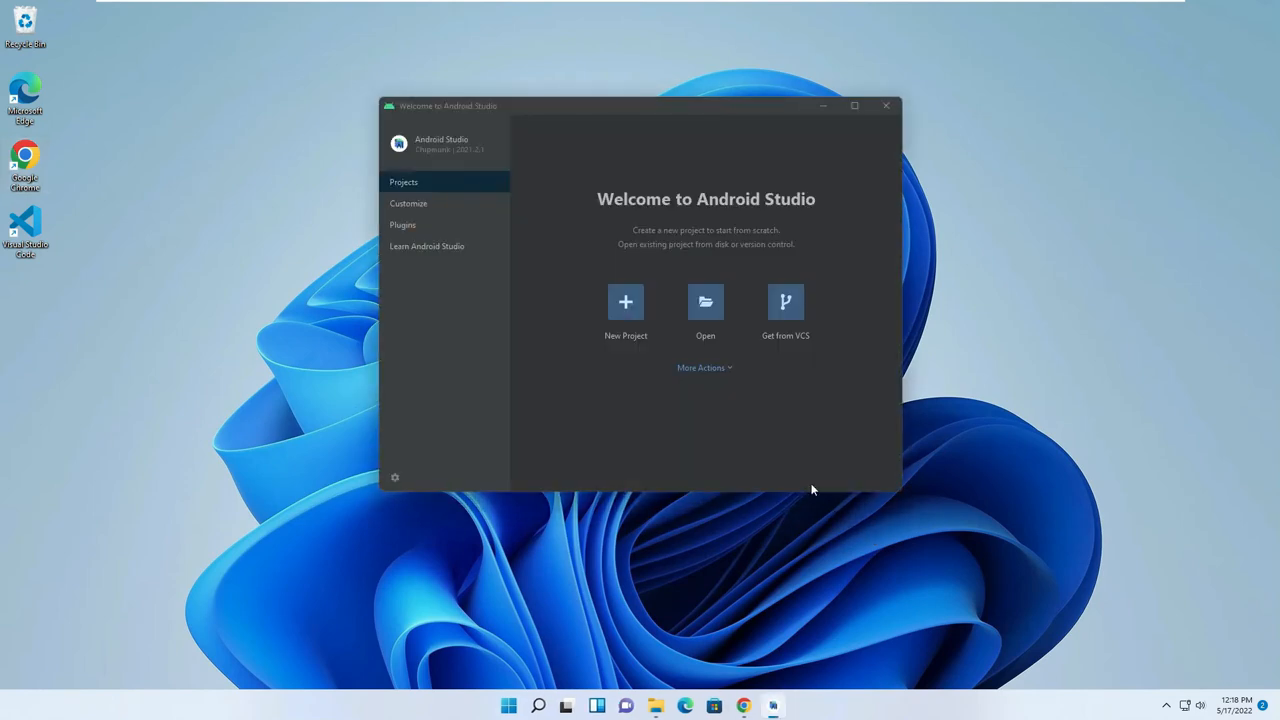
pyautogui.click(857, 106)
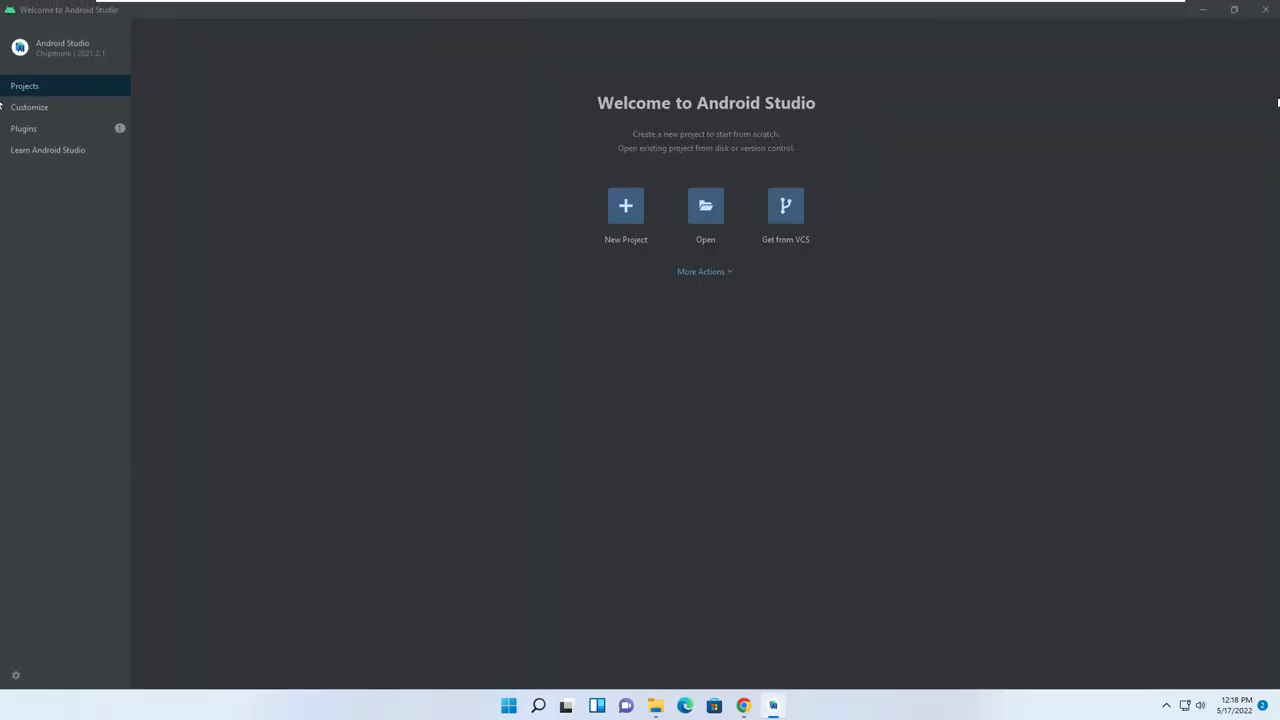
pyautogui.click(1233, 10)
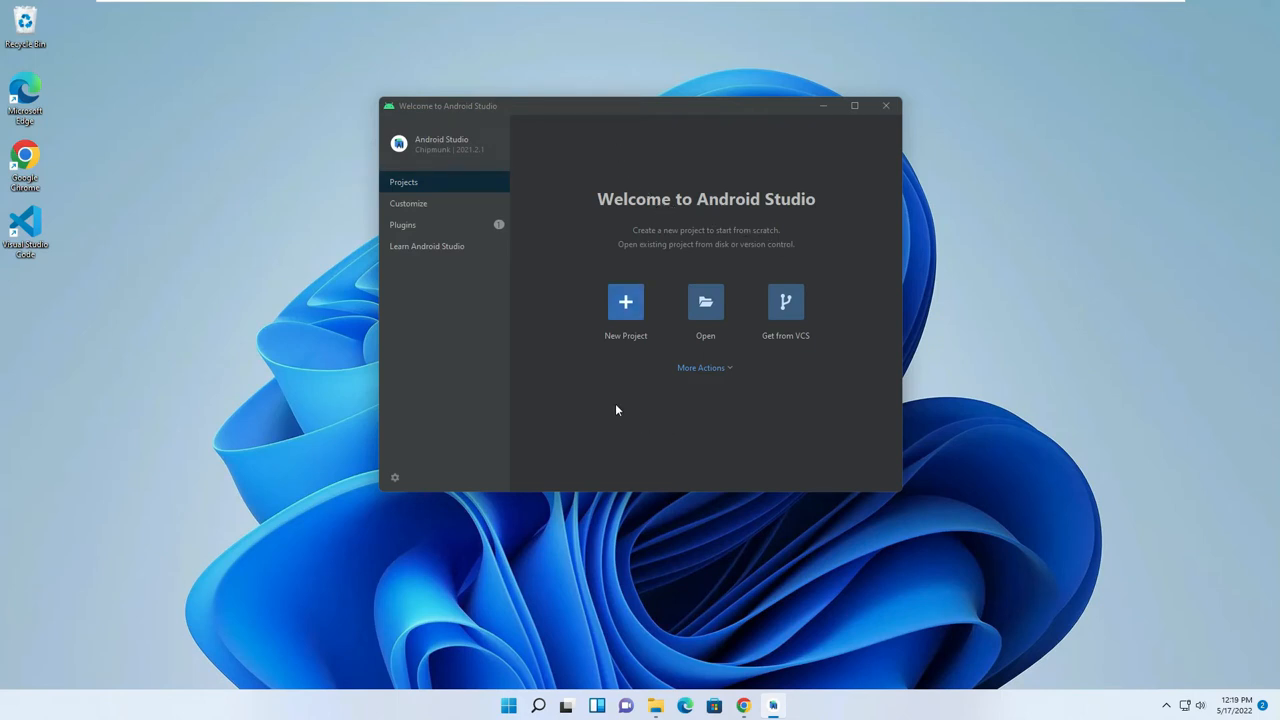
# Create a new phone and tablet project from the Basic Activity template and allow adb through the Windows firewall on public networks.
pyautogui.click(624, 304)
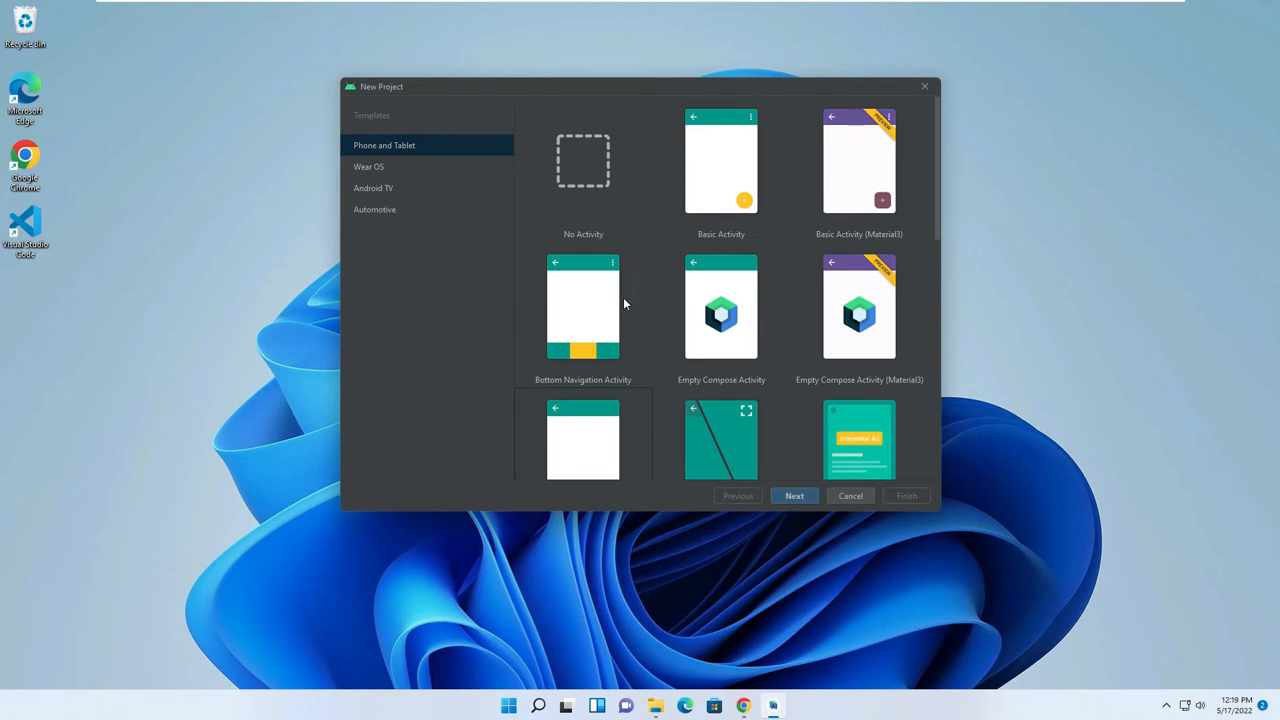
pyautogui.click(710, 186)
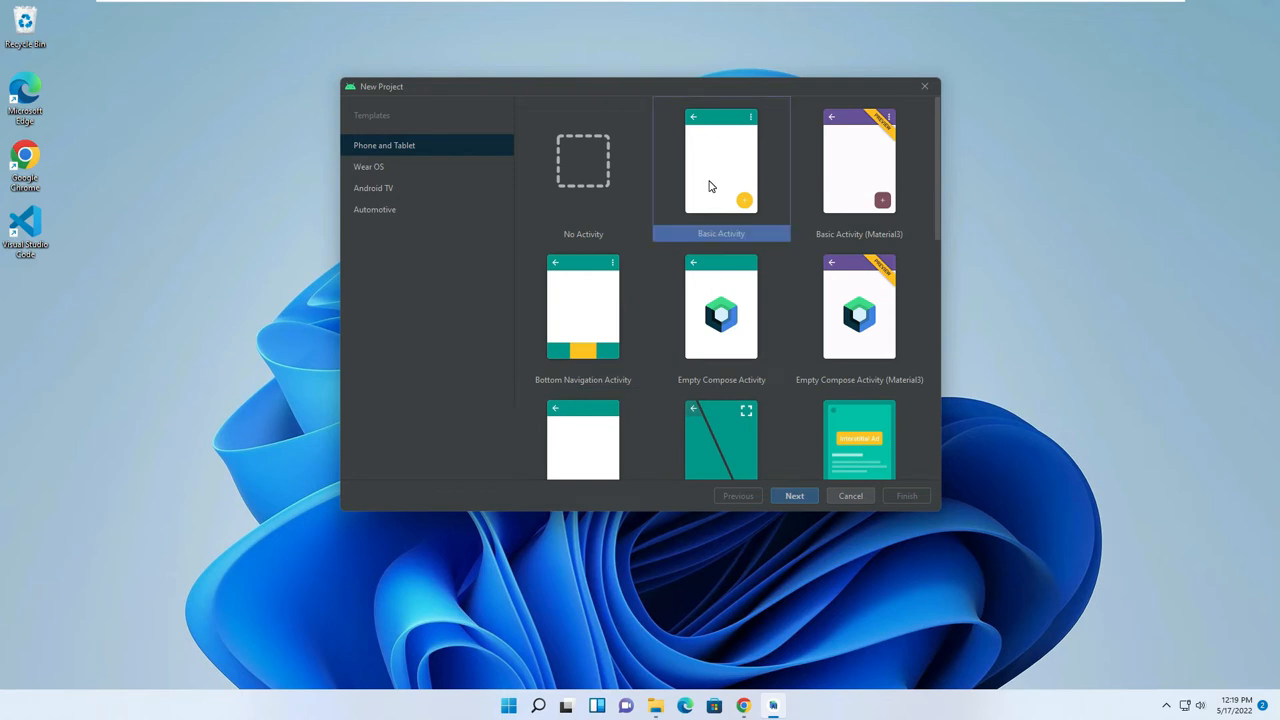
pyautogui.click(795, 496)
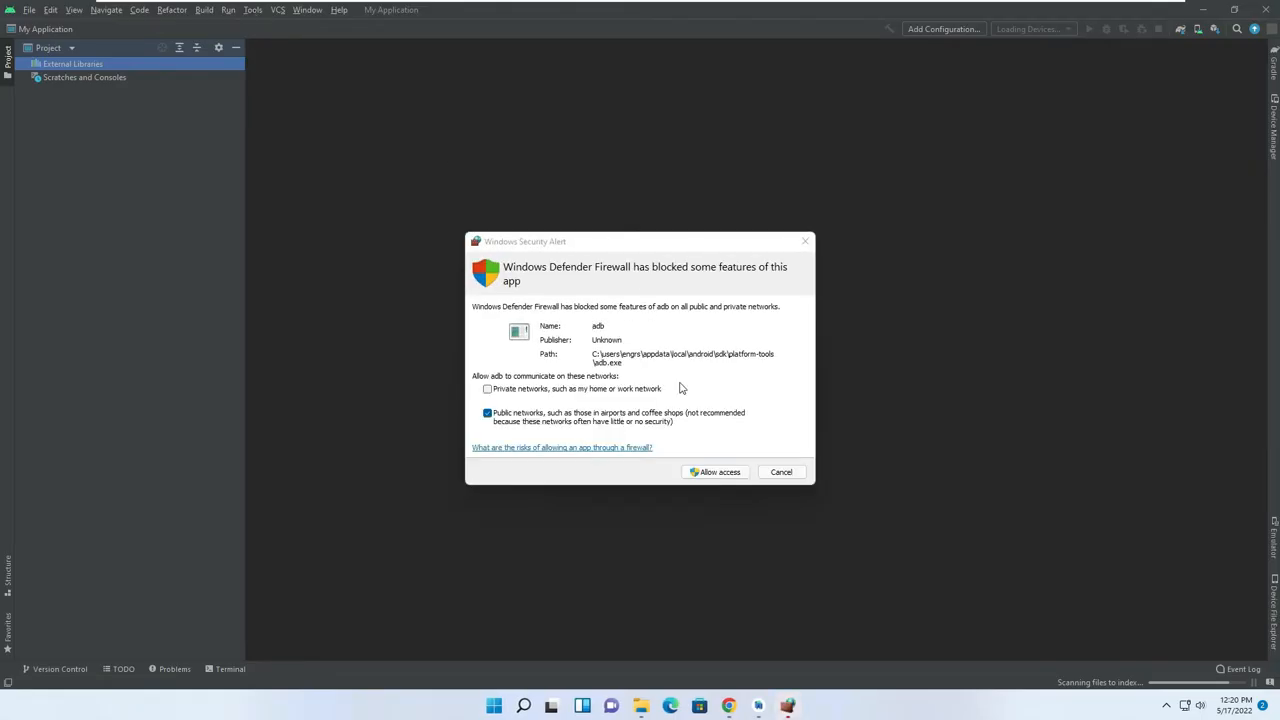
pyautogui.click(707, 474)
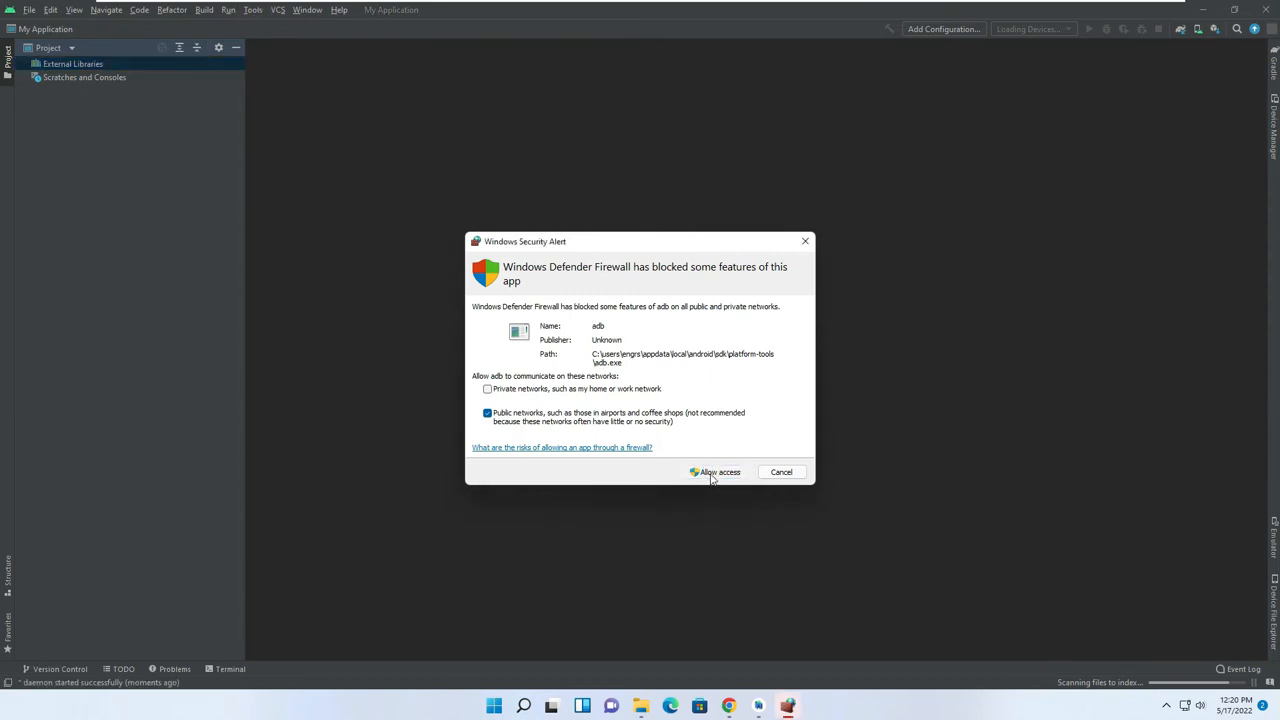
pyautogui.click(710, 474)
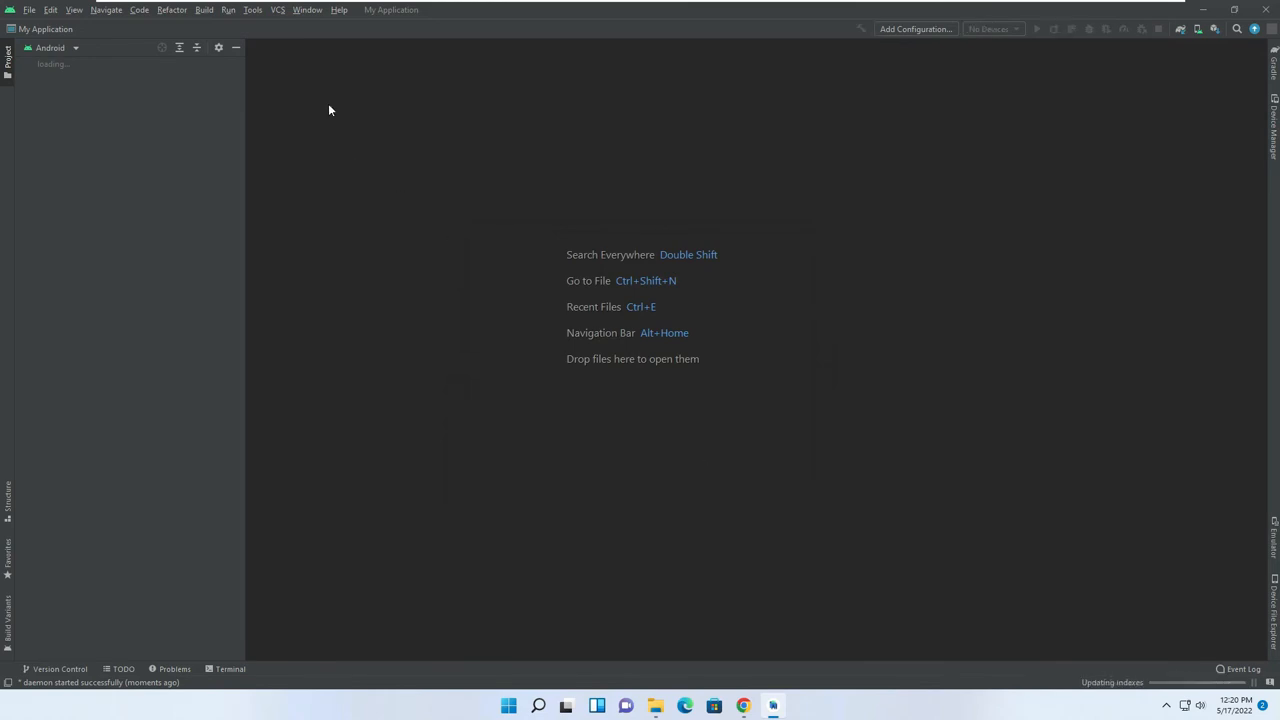
# Start creating a virtual device in the Device Manager and choose the Pixel 2 phone as its hardware.
pyautogui.click(253, 11)
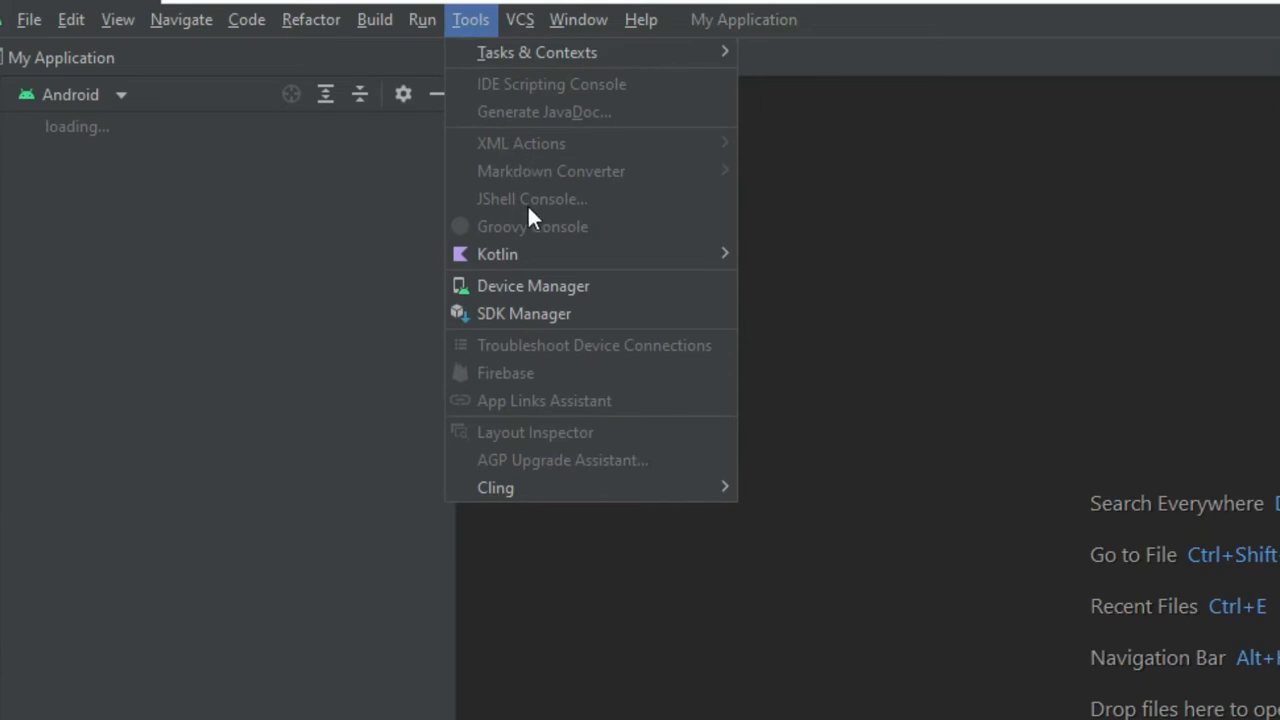
pyautogui.click(558, 283)
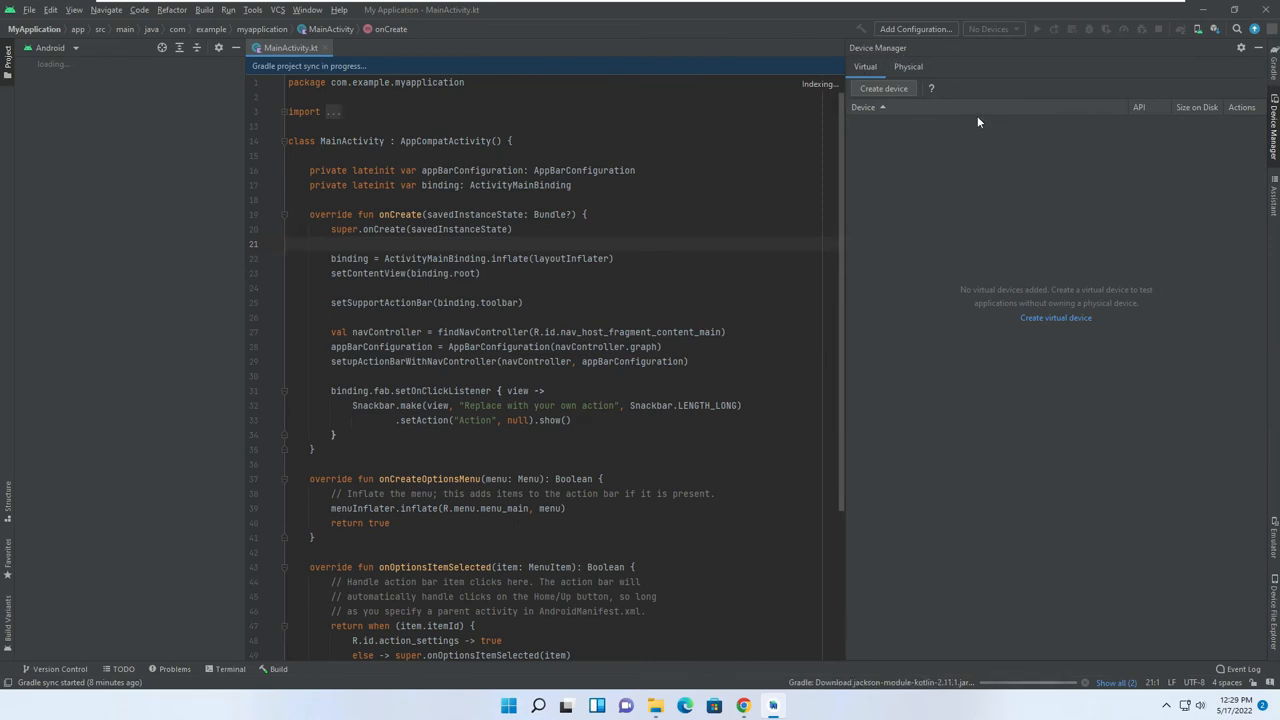
pyautogui.click(1057, 318)
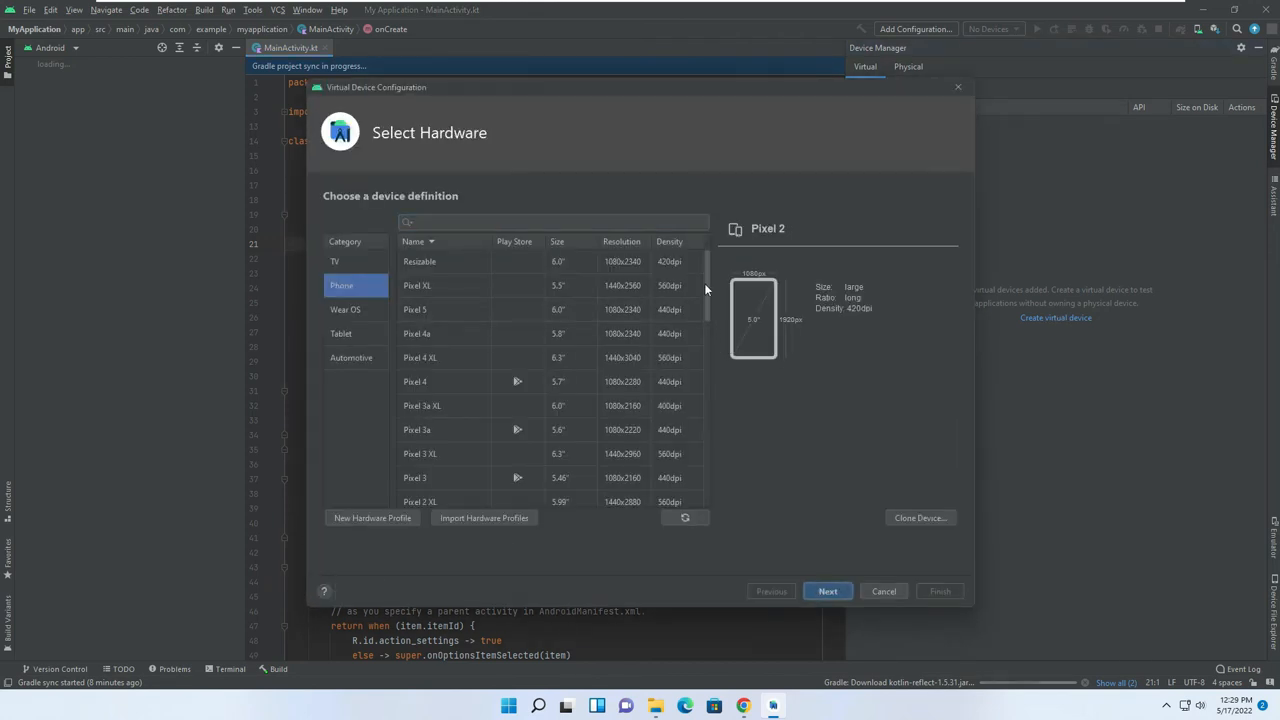
pyautogui.moveTo(709, 276); pyautogui.dragTo(708, 334)
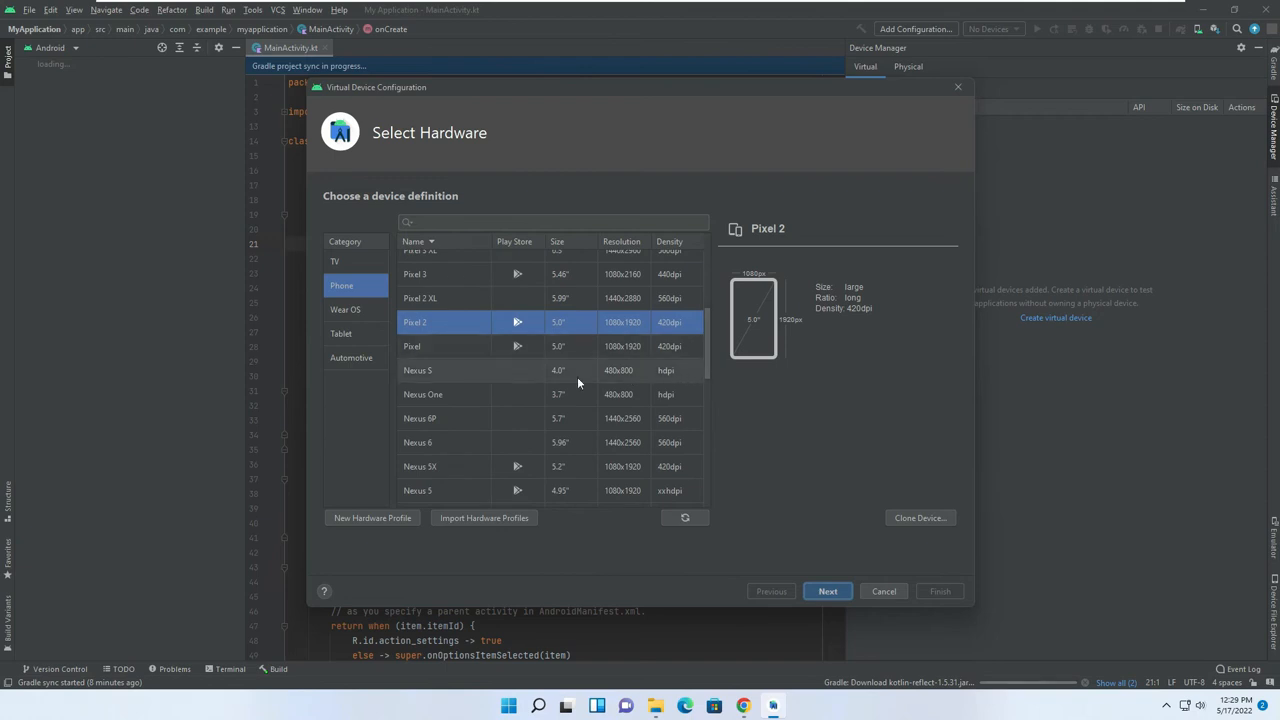
pyautogui.click(440, 369)
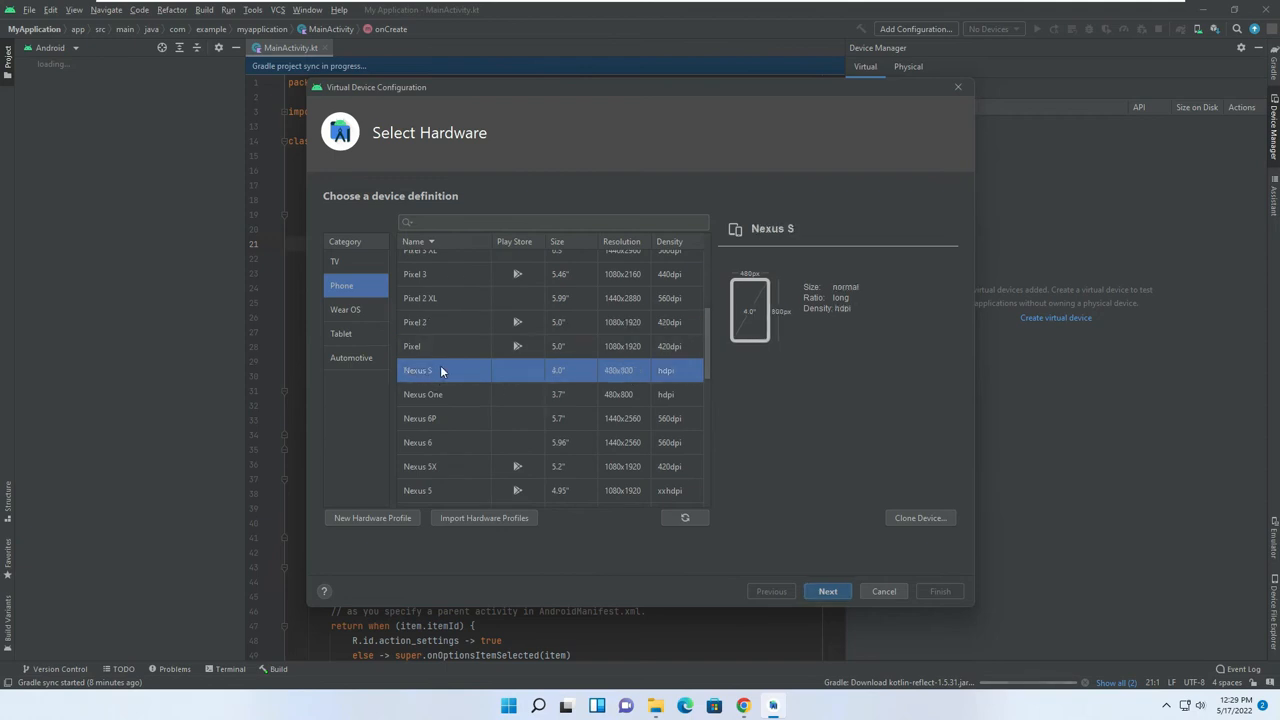
pyautogui.click(446, 322)
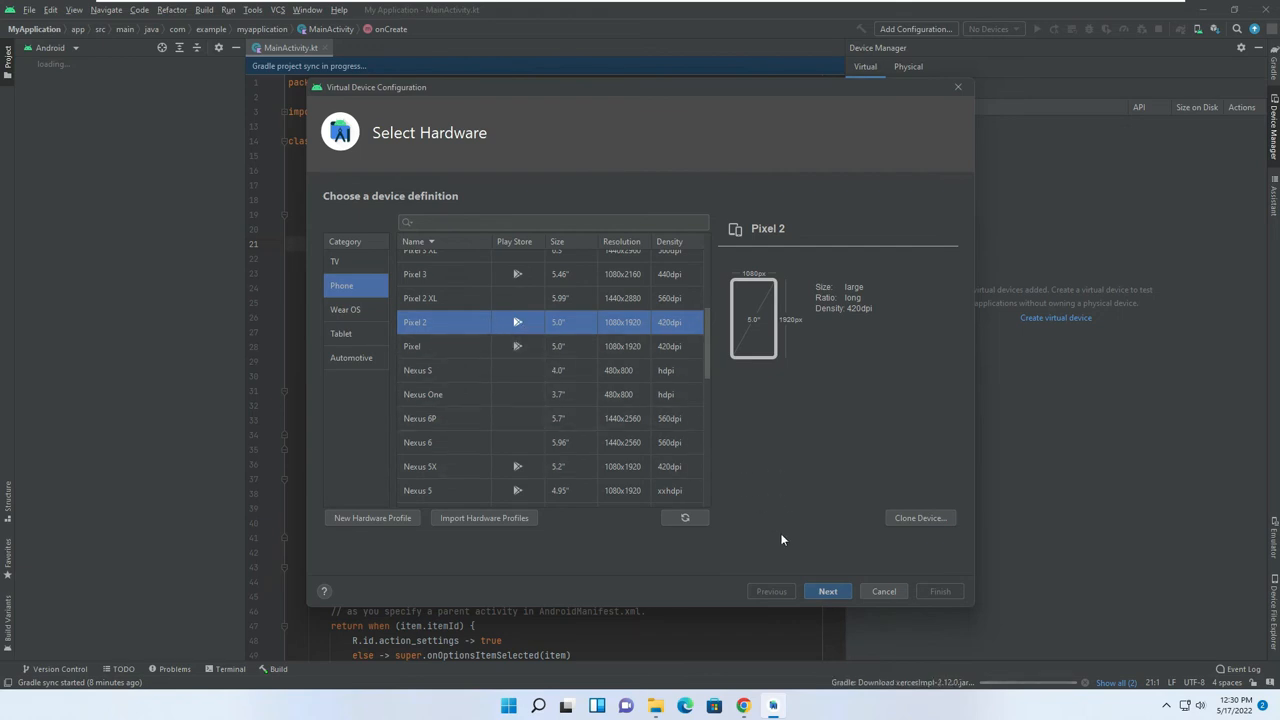
pyautogui.click(828, 591)
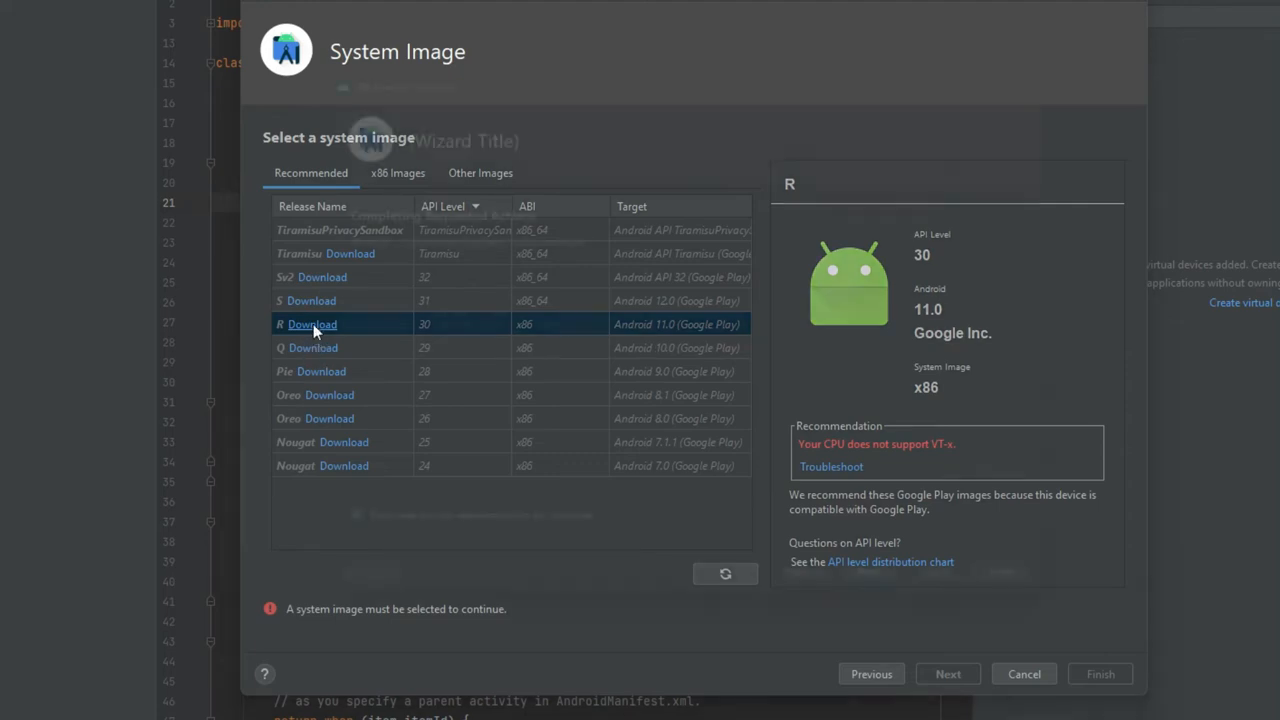
# Download the R system image (API 30, x86, Android 11.0 Google Play) and select it for the virtual device.
pyautogui.click(313, 324)
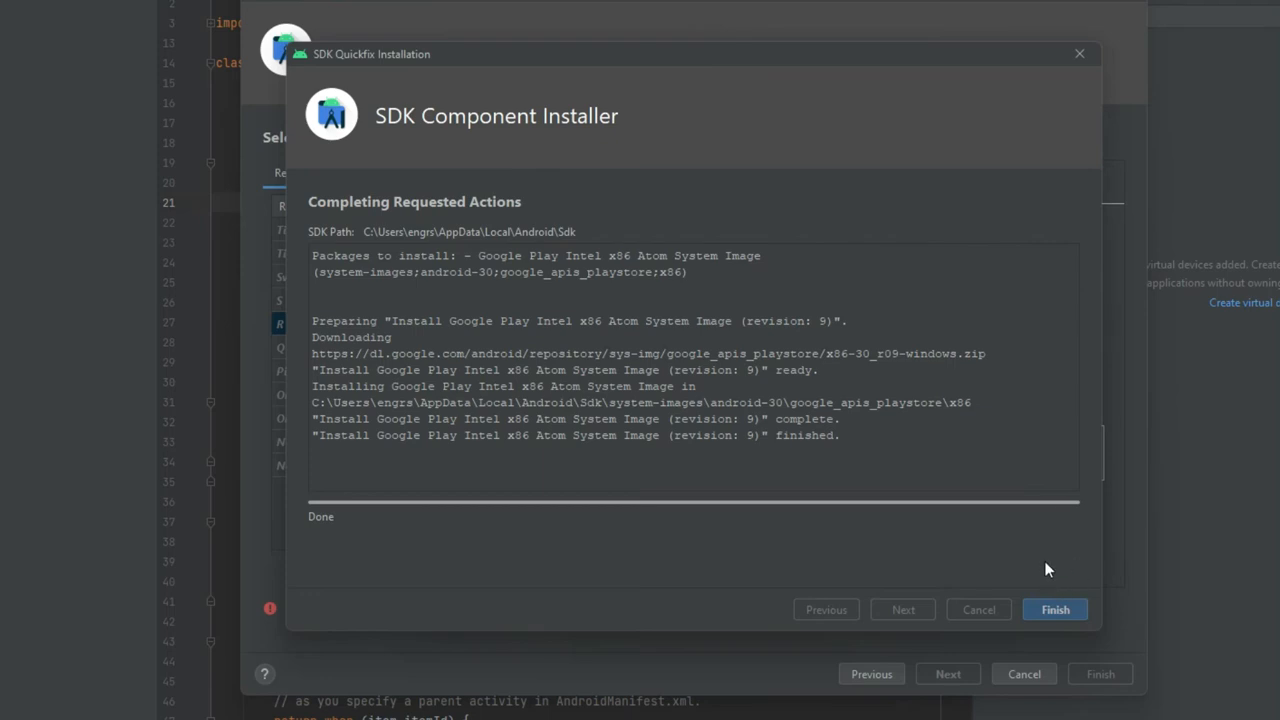
pyautogui.click(1056, 611)
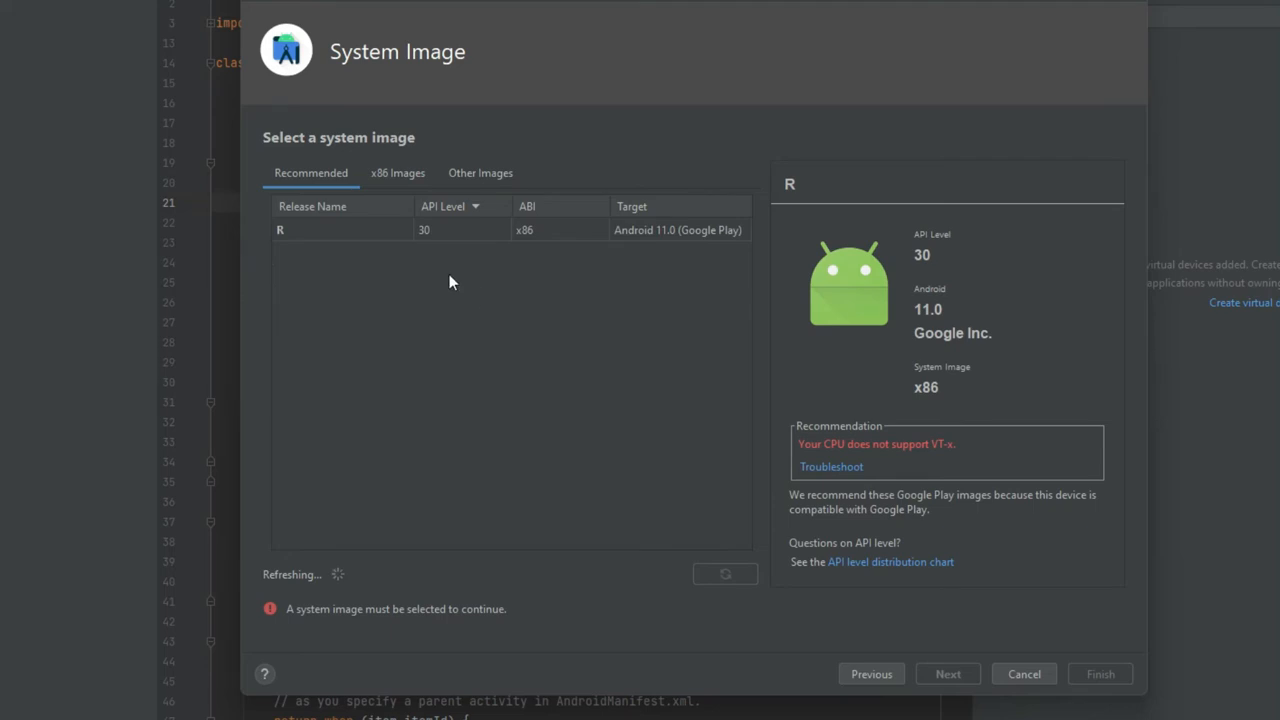
pyautogui.click(350, 232)
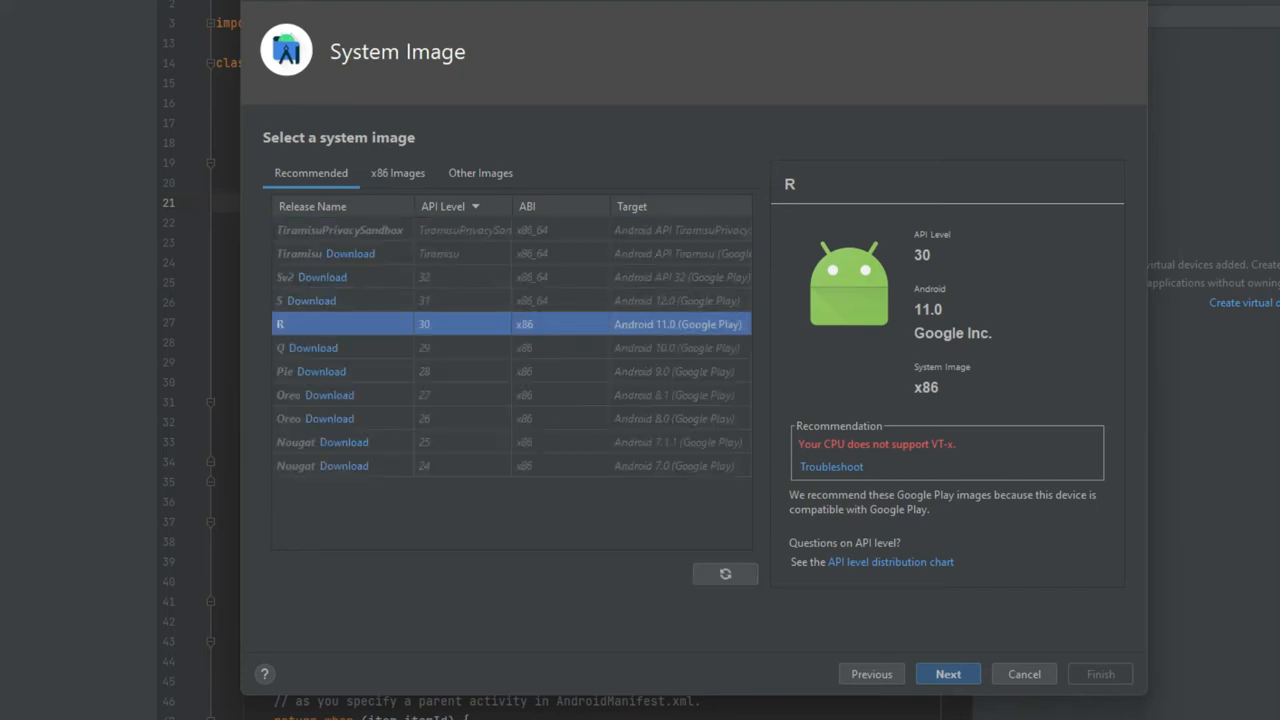
pyautogui.click(966, 680)
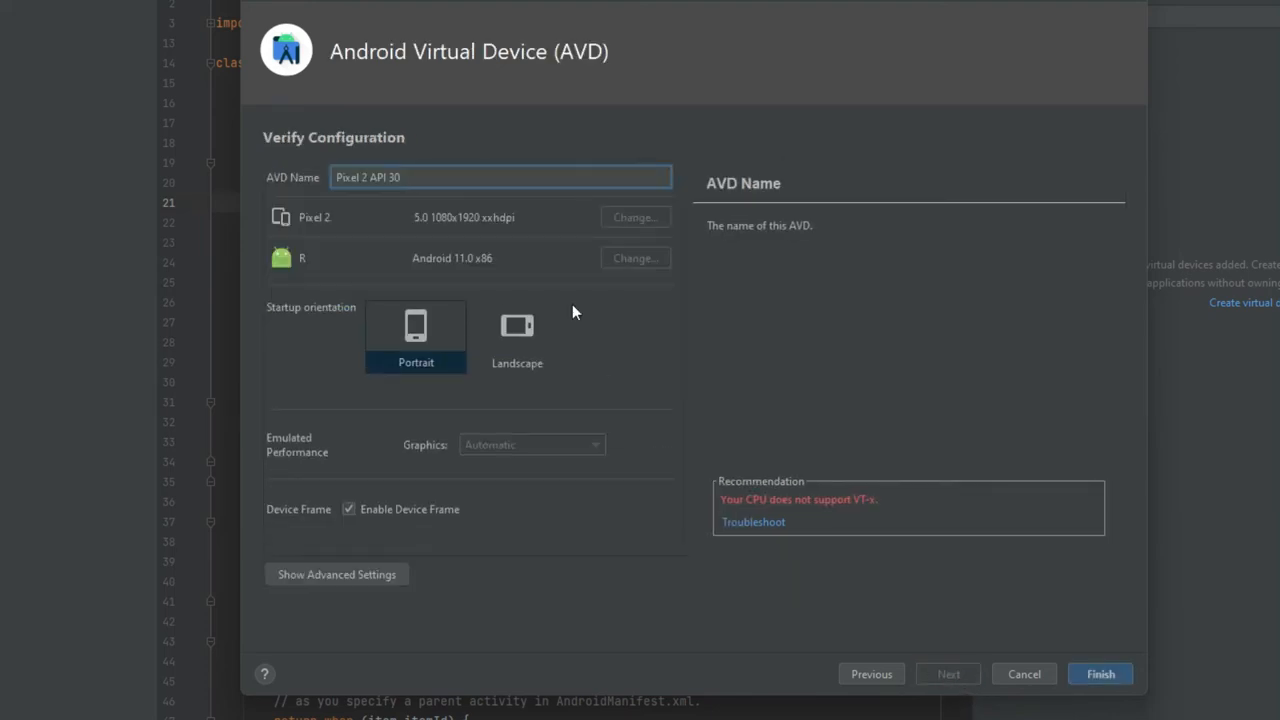
# Keep the AVD name Pixel 2 API 30, finish creating the virtual device and select it in the device list.
pyautogui.moveTo(402, 177); pyautogui.dragTo(327, 170)
pyautogui.click(402, 177)
pyautogui.click(1103, 678)
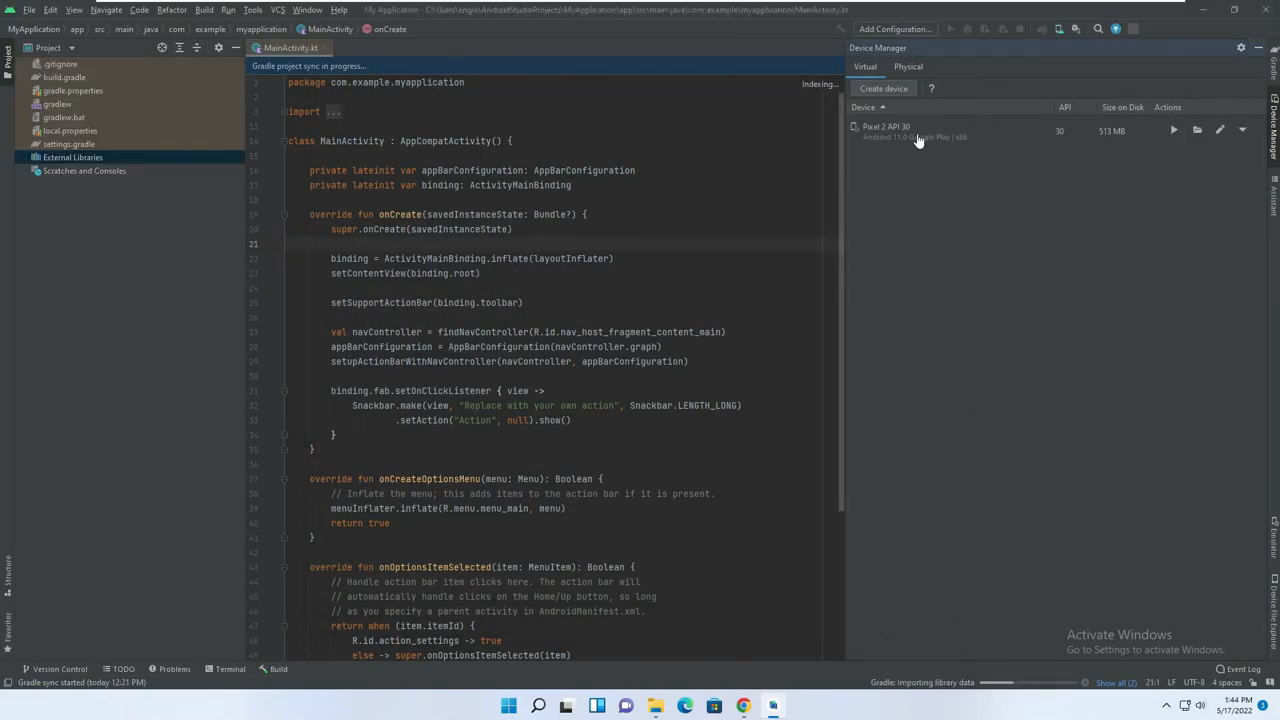
pyautogui.click(906, 136)
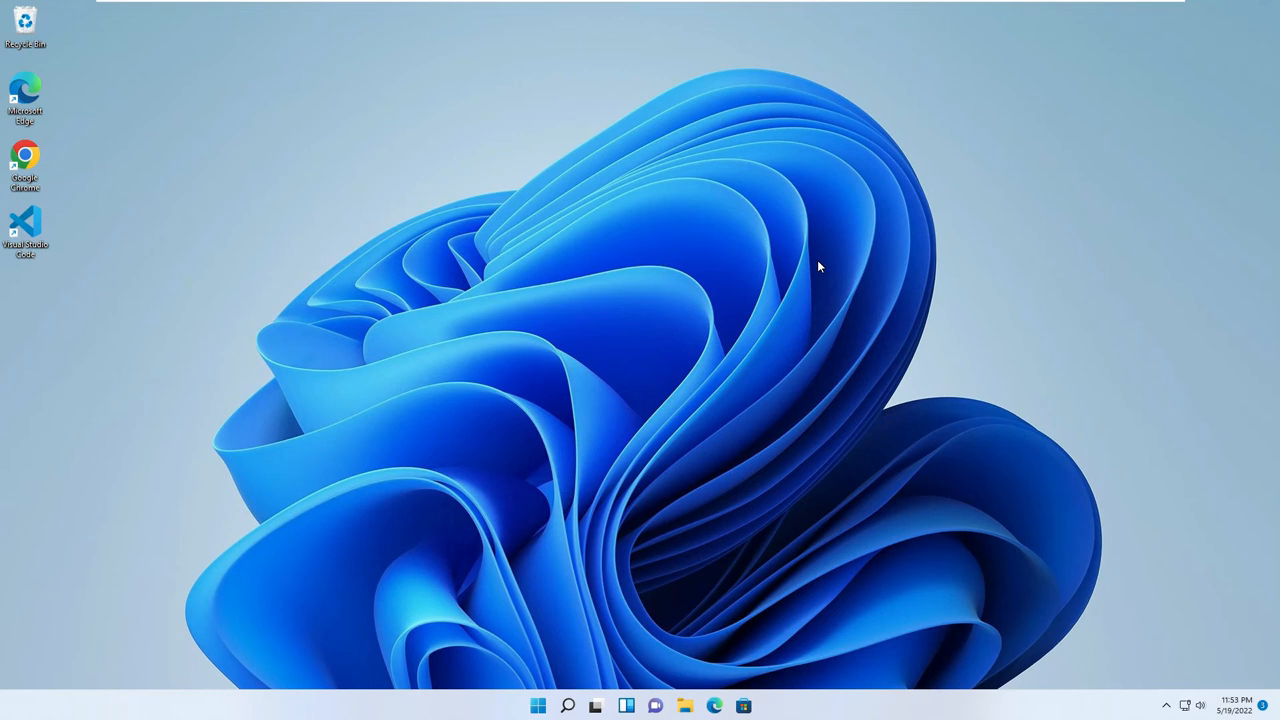
# Open Command Prompt and run flutter doctor to check the Flutter installation.
pyautogui.click(567, 706)
pyautogui.write('cmd')
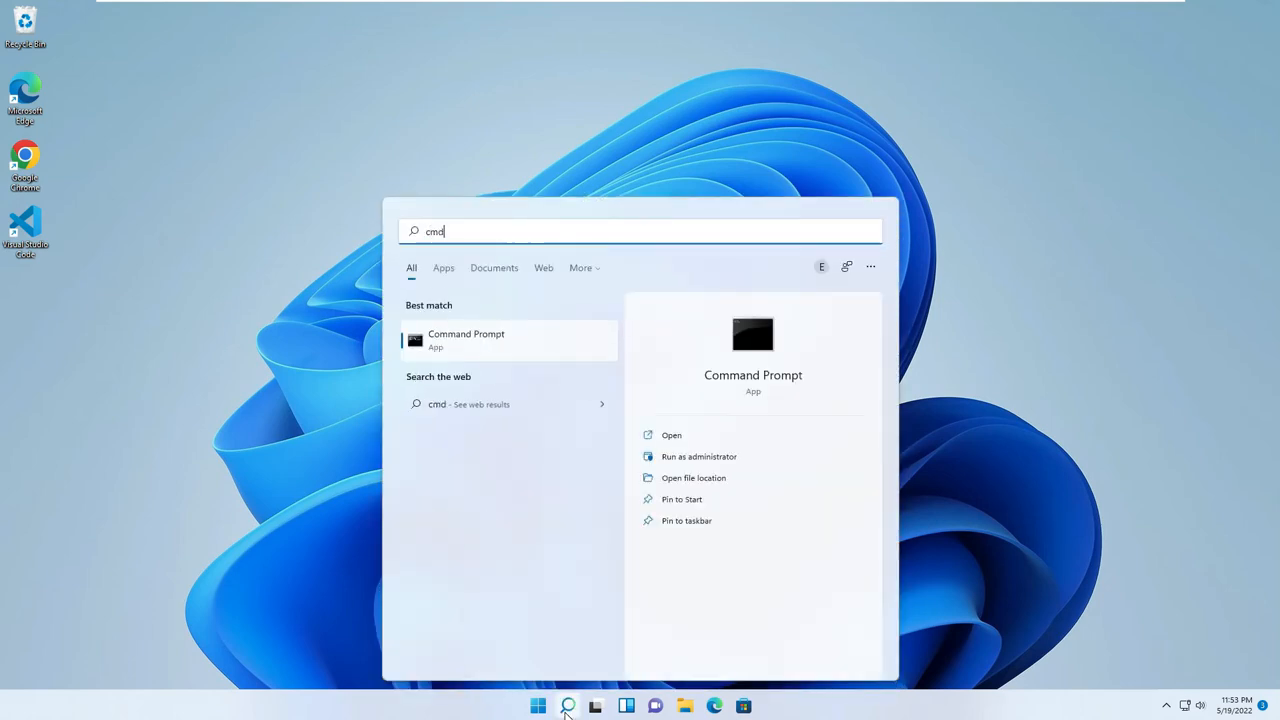
pyautogui.press('Return')
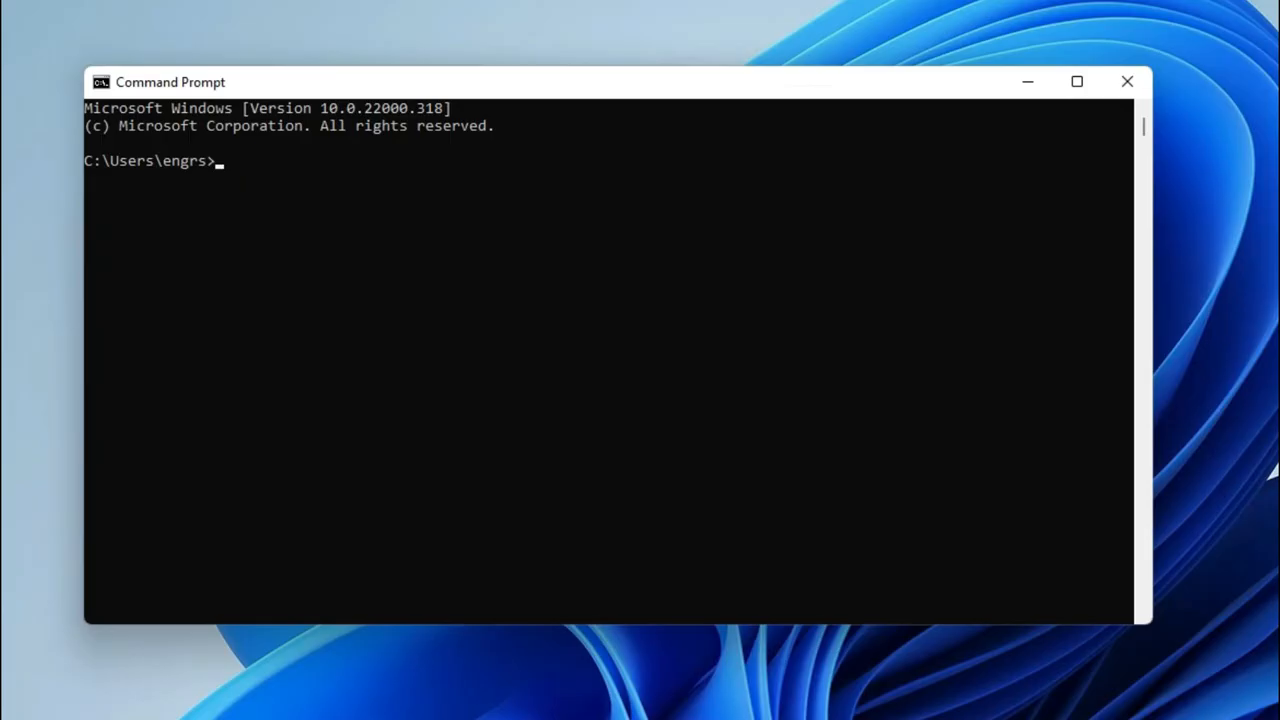
pyautogui.write('flutter doctor')
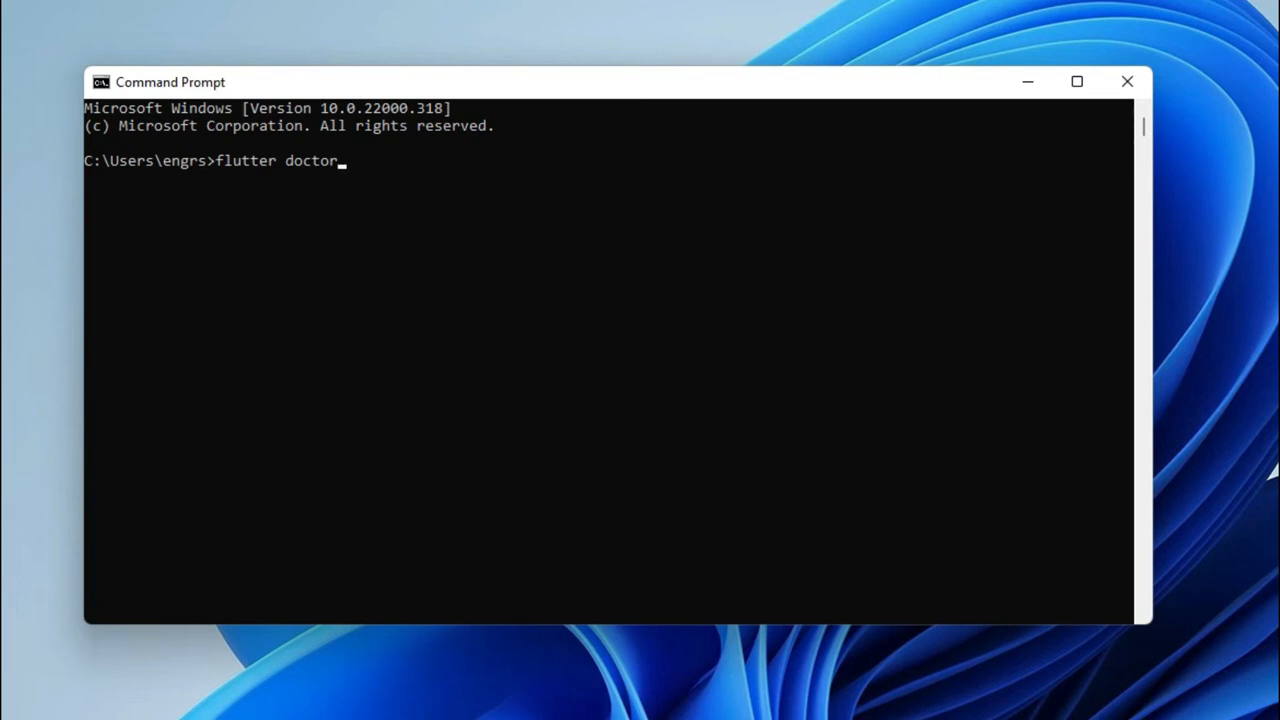
pyautogui.press('Return')
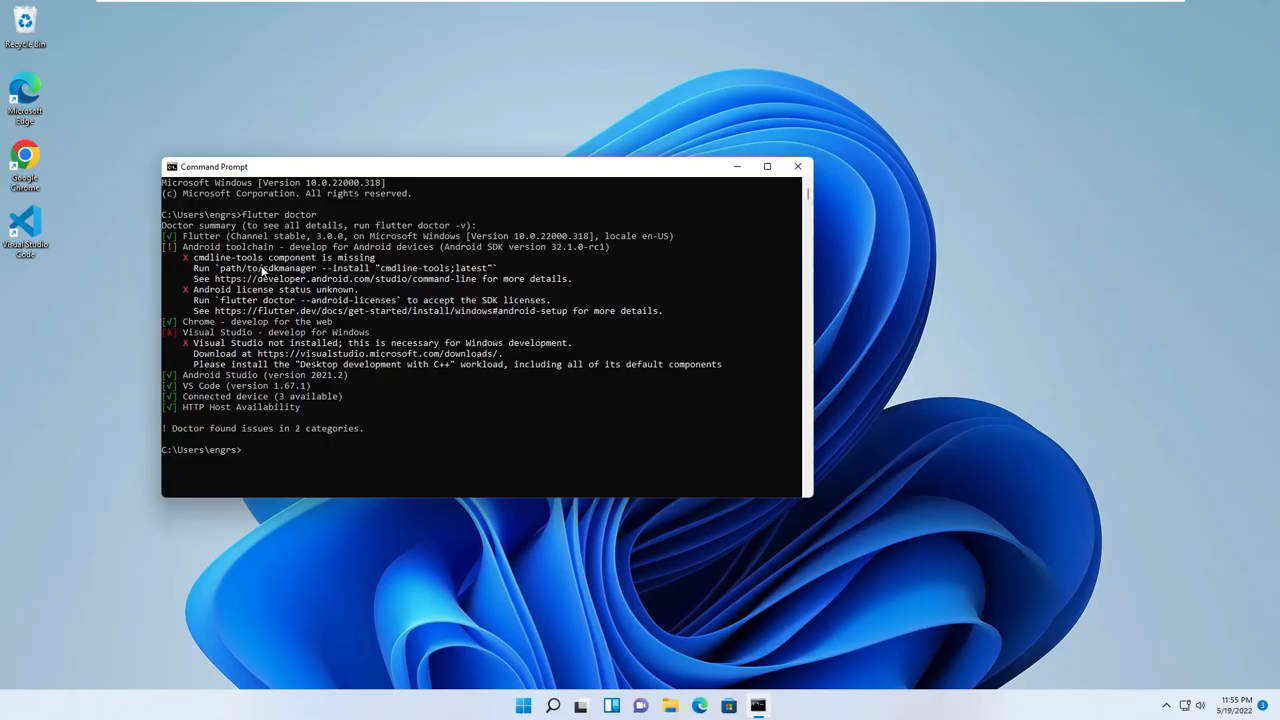
# Switch to Android Studio and maximize its window with the My Application project open.
pyautogui.click(552, 706)
pyautogui.write('andr')
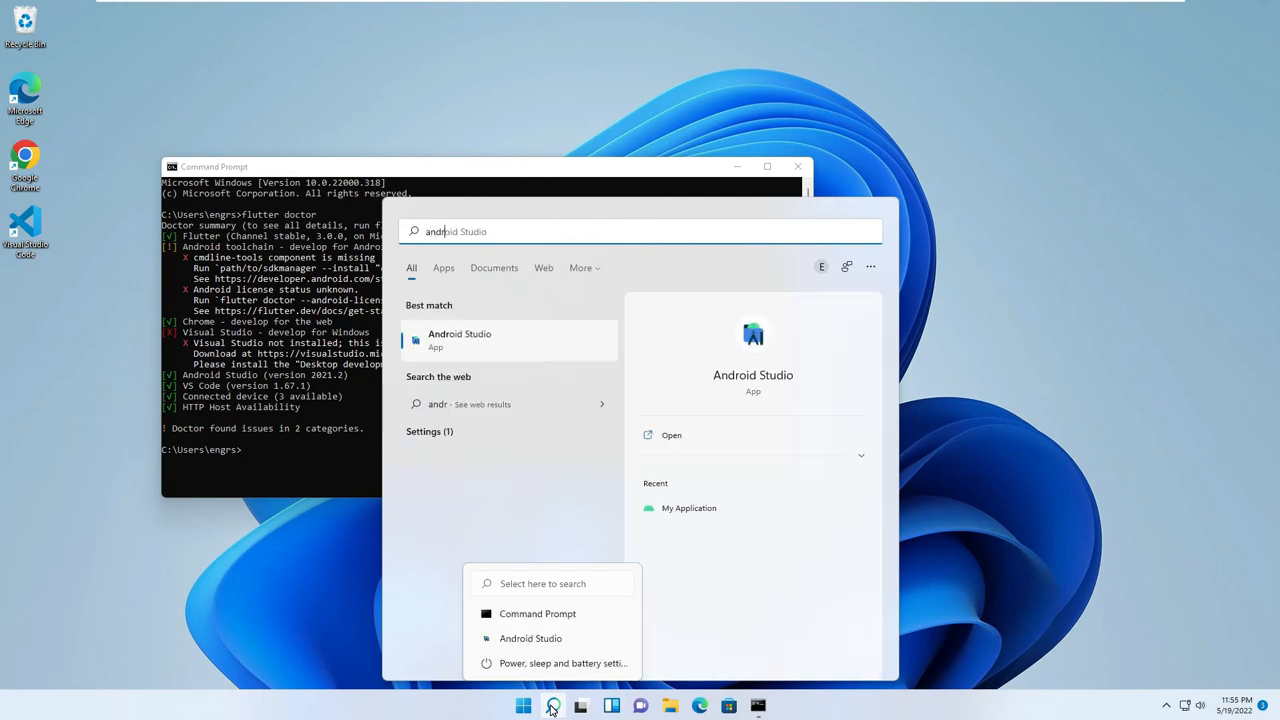
pyautogui.click(551, 705)
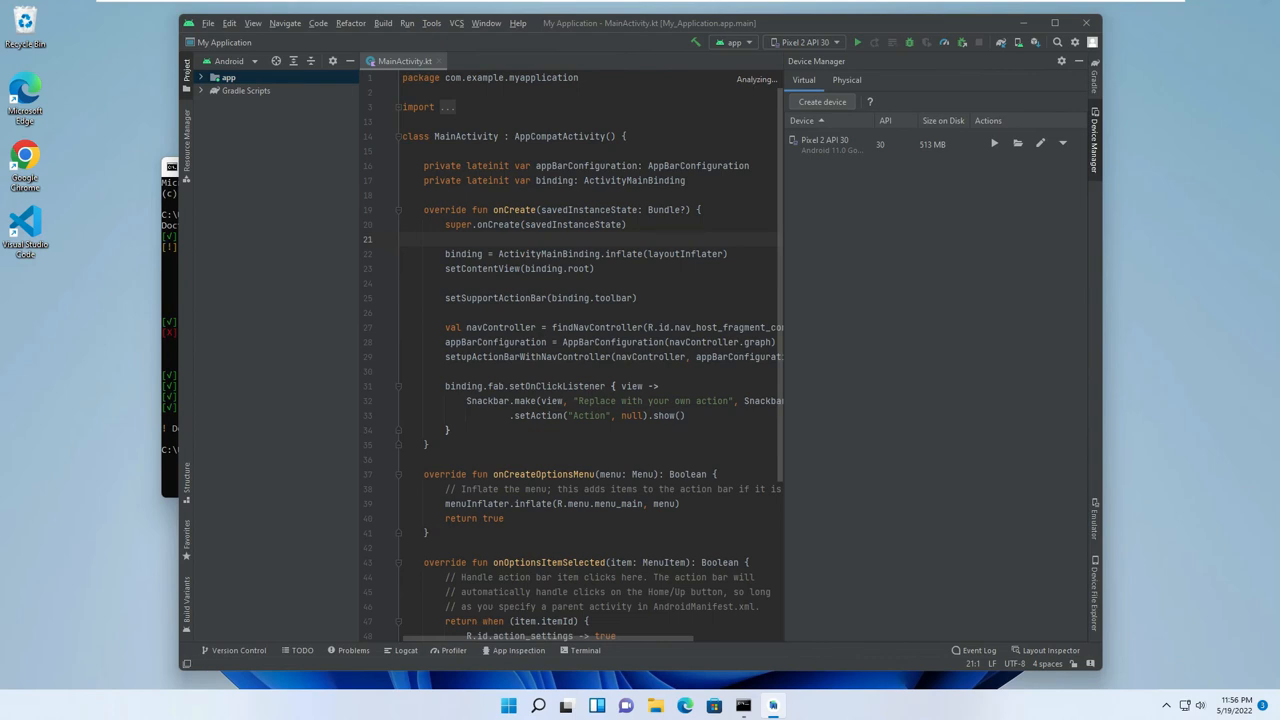
pyautogui.click(1053, 24)
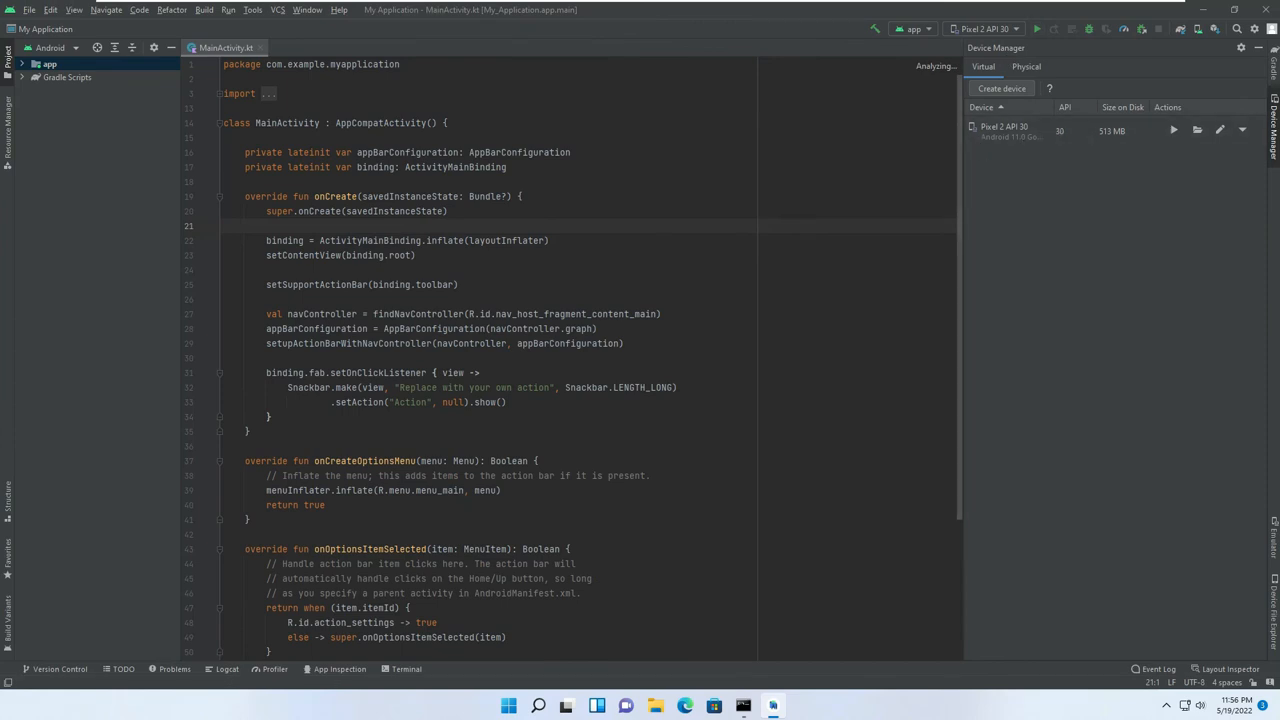
# Install Android SDK Command-line Tools (latest) from the SDK Tools in the SDK Manager, confirming the component change.
pyautogui.click(254, 10)
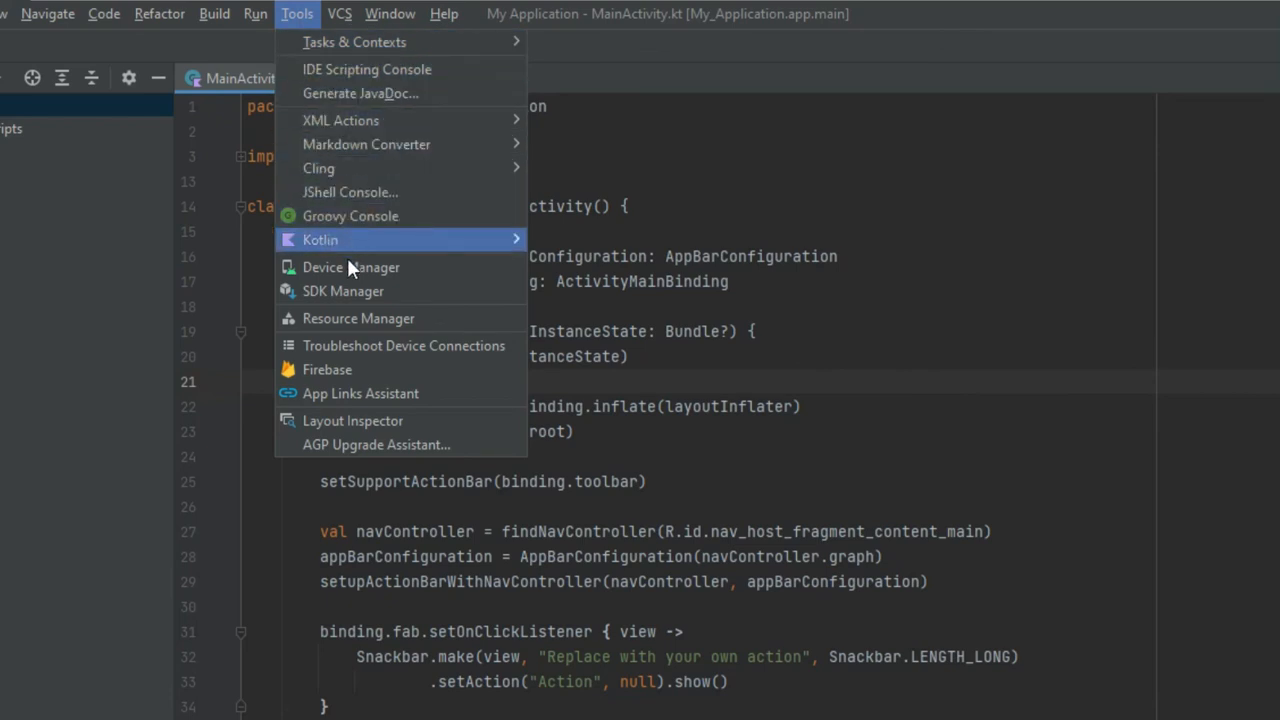
pyautogui.click(340, 288)
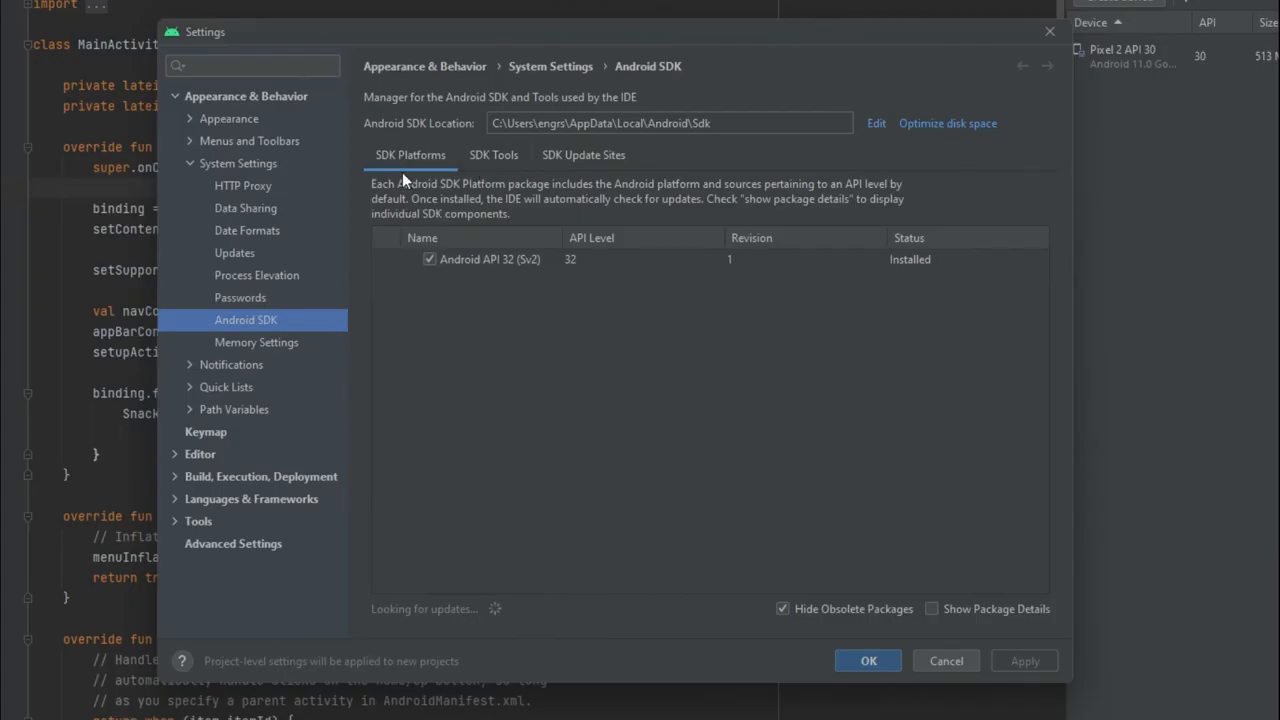
pyautogui.click(495, 155)
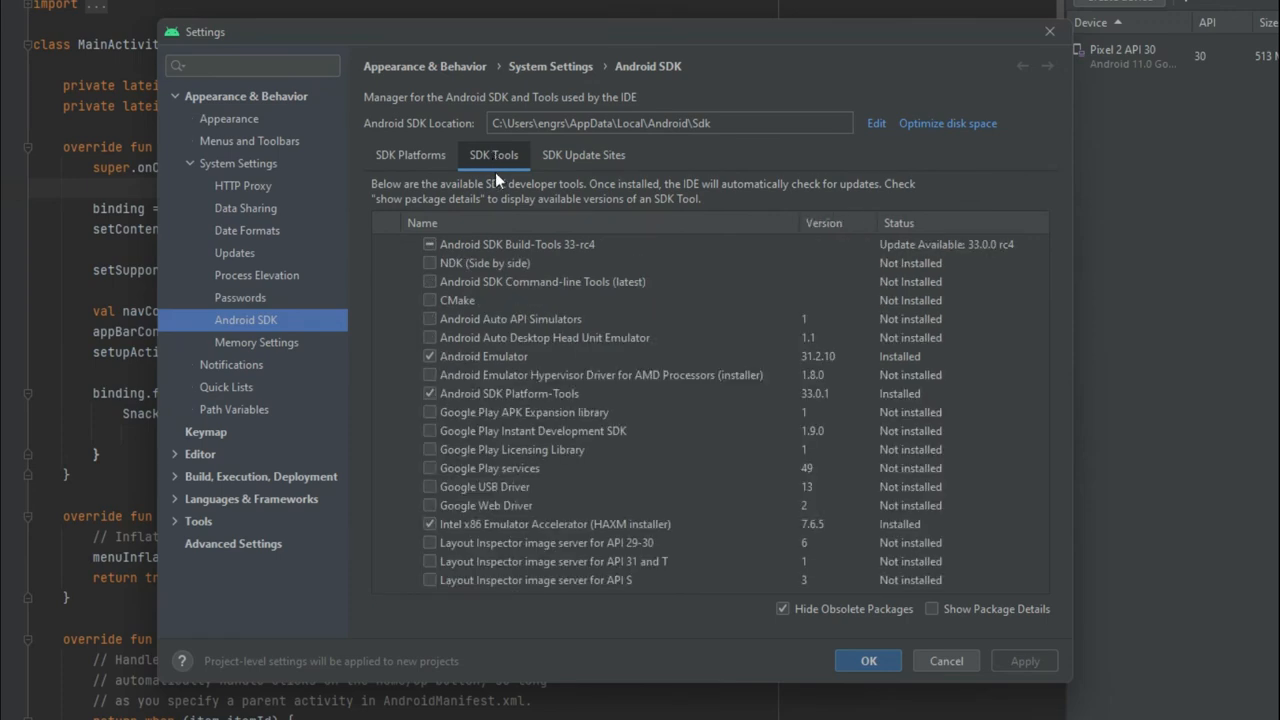
pyautogui.click(430, 281)
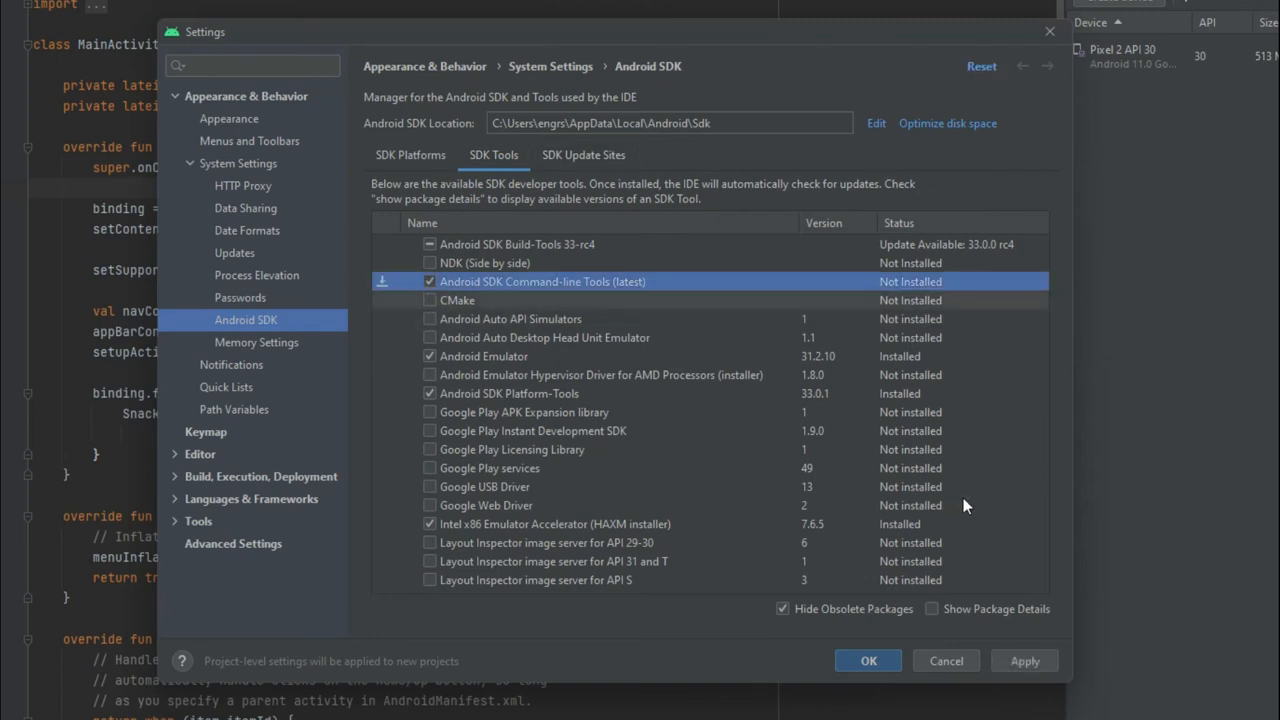
pyautogui.click(1024, 660)
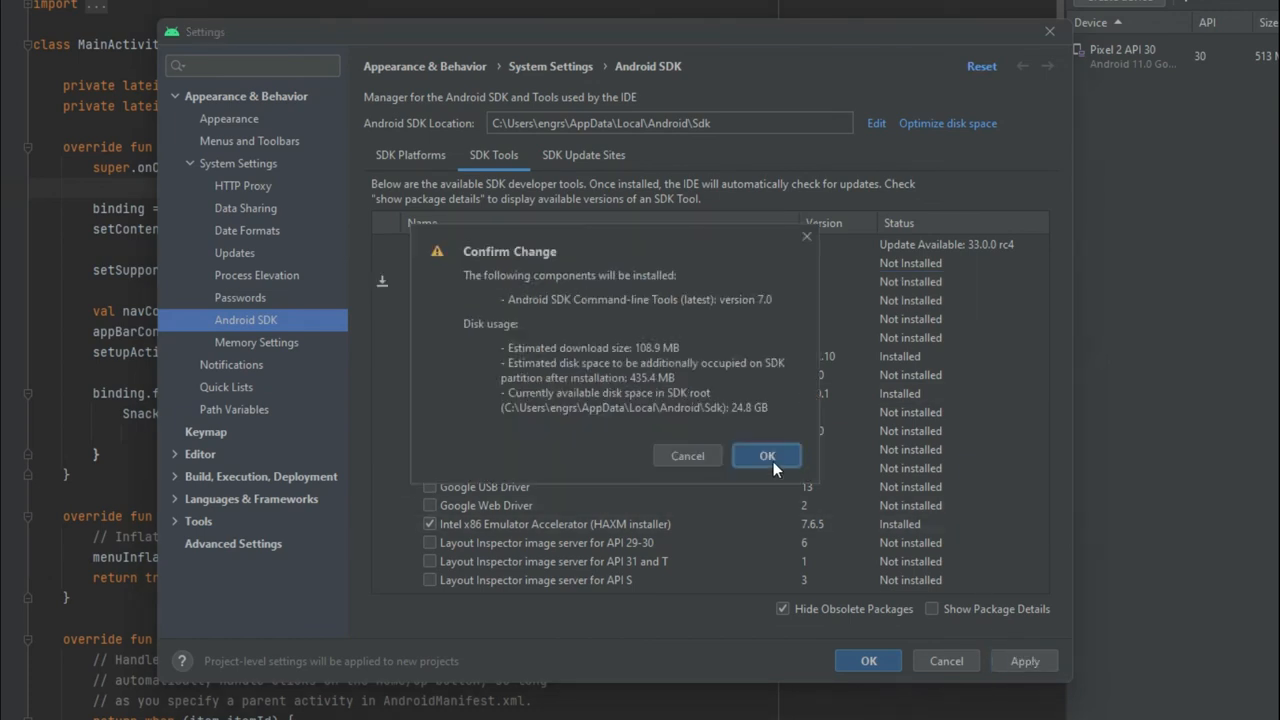
pyautogui.click(770, 456)
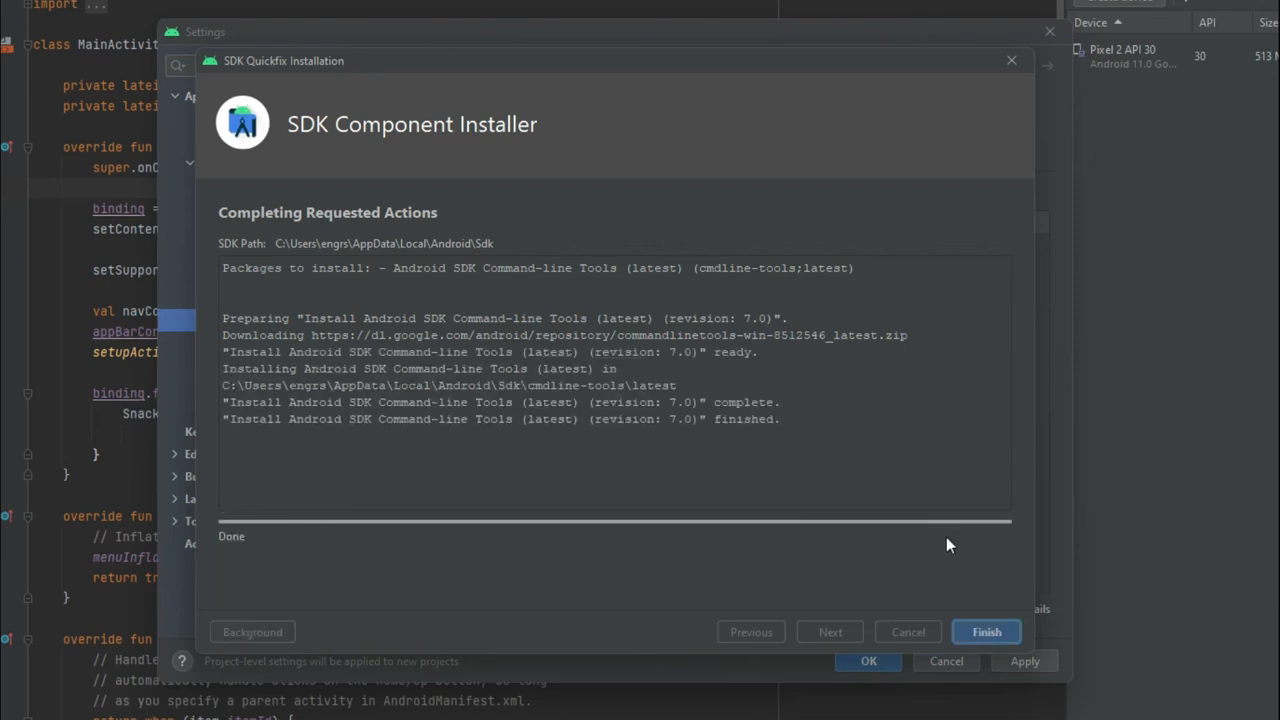
# Finish the SDK component installer, then apply and close the Android SDK settings.
pyautogui.click(988, 628)
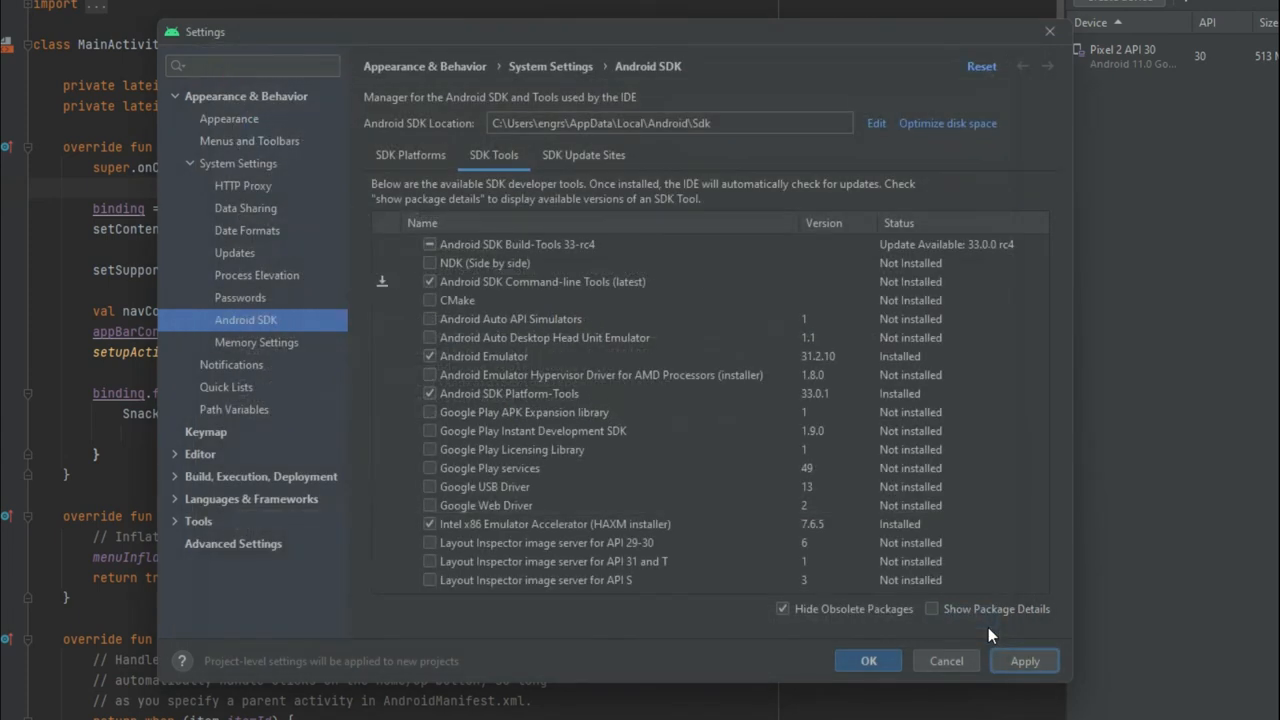
pyautogui.click(1040, 662)
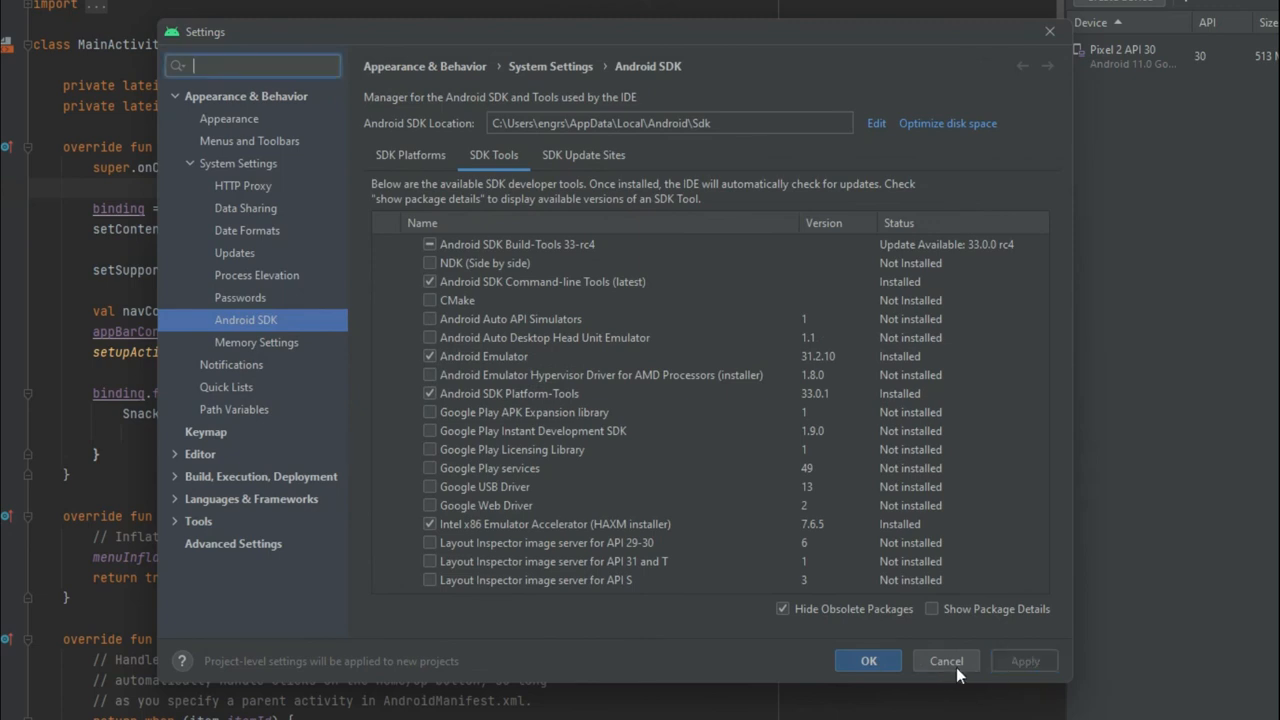
pyautogui.click(866, 661)
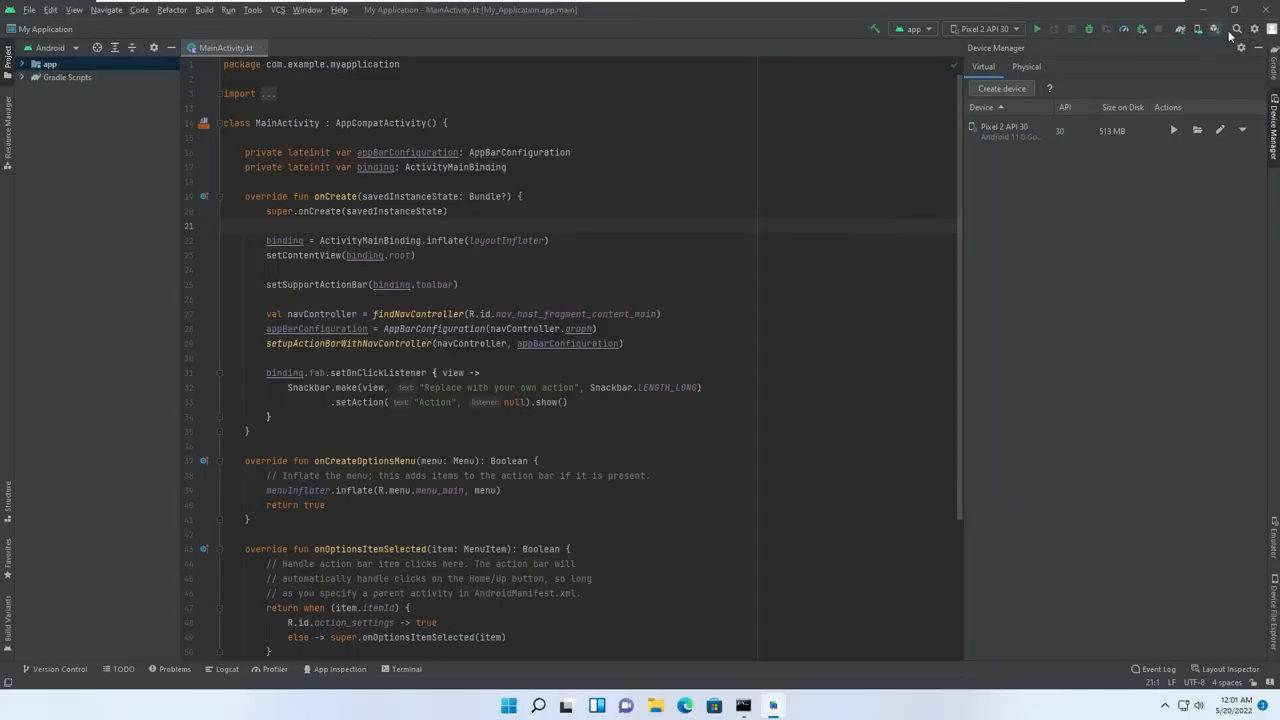
# Exit Android Studio, confirming the exit, and rerun flutter doctor in Command Prompt.
pyautogui.click(1268, 8)
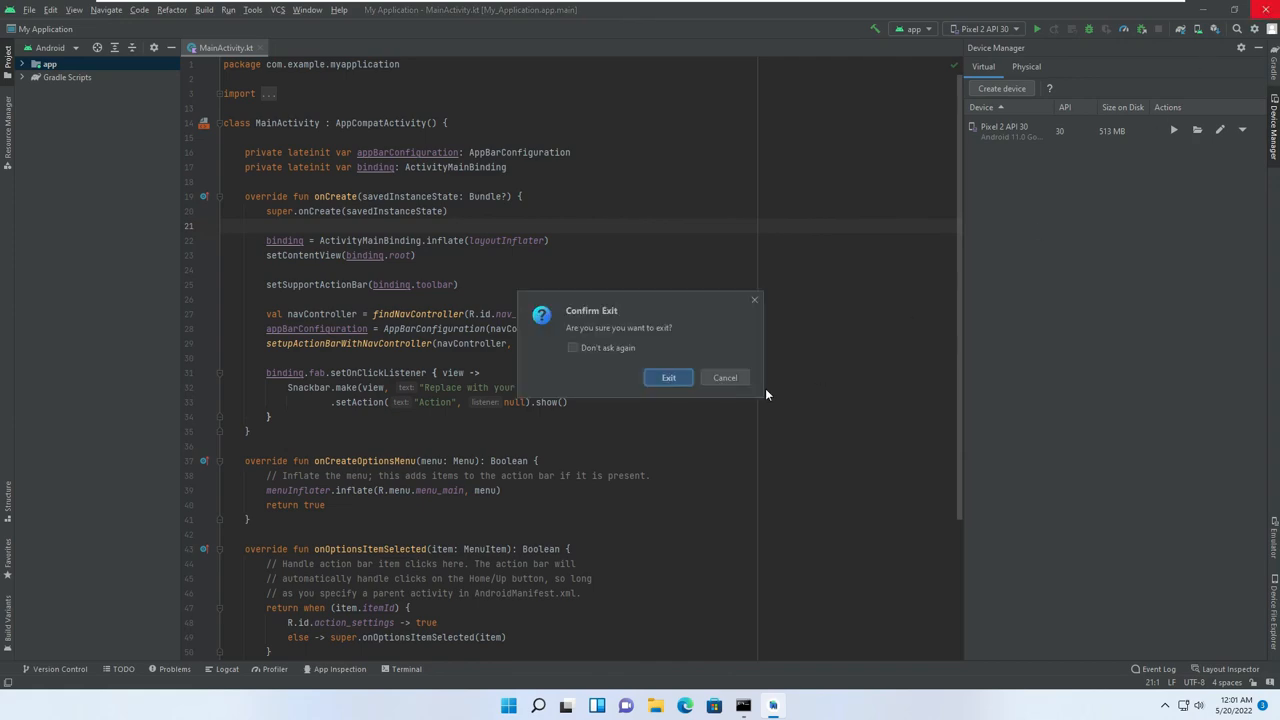
pyautogui.click(737, 376)
pyautogui.click(553, 396)
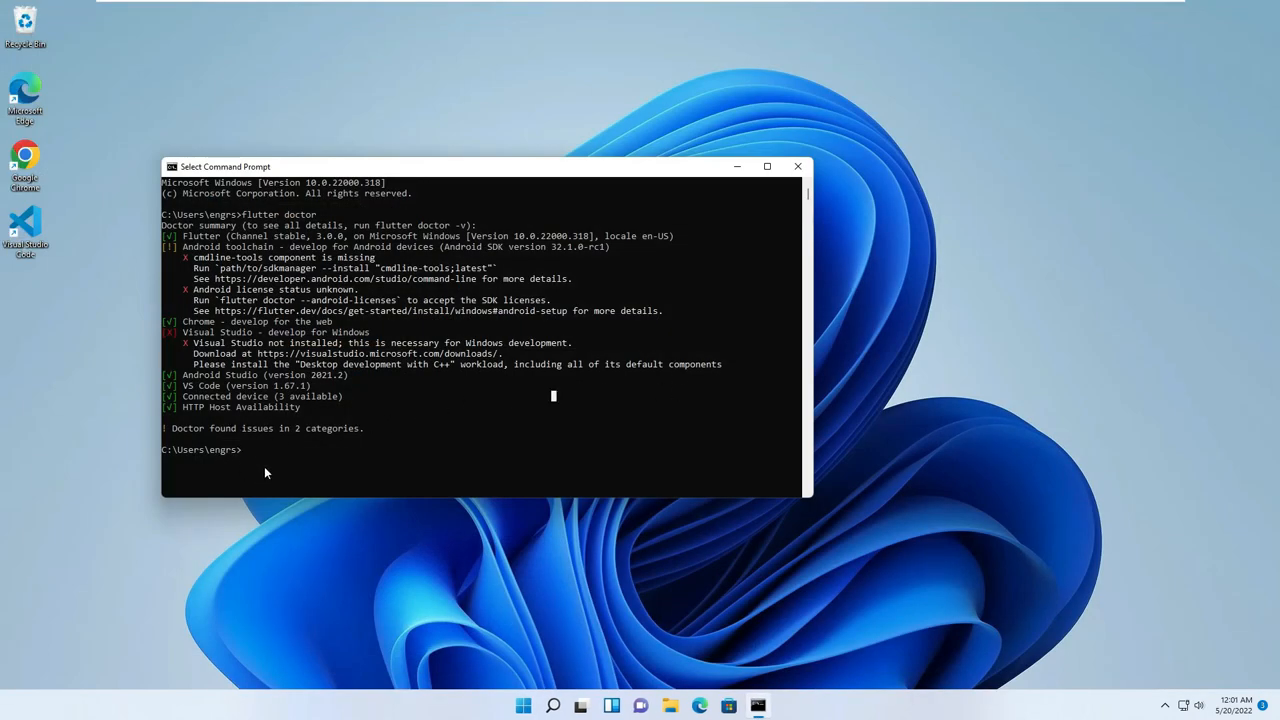
pyautogui.press('Up')
pyautogui.press('Return')
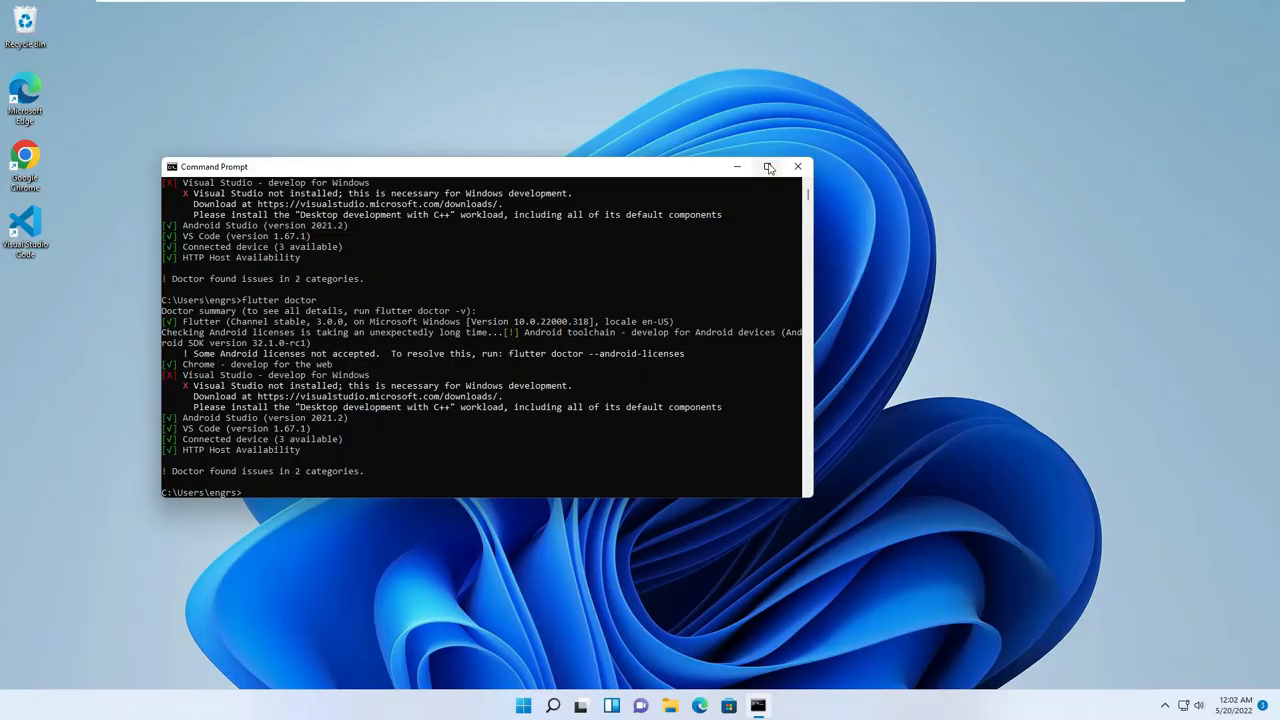
# Maximize the Command Prompt window and compare the earlier flutter doctor report with the new one.
pyautogui.click(1067, 95)
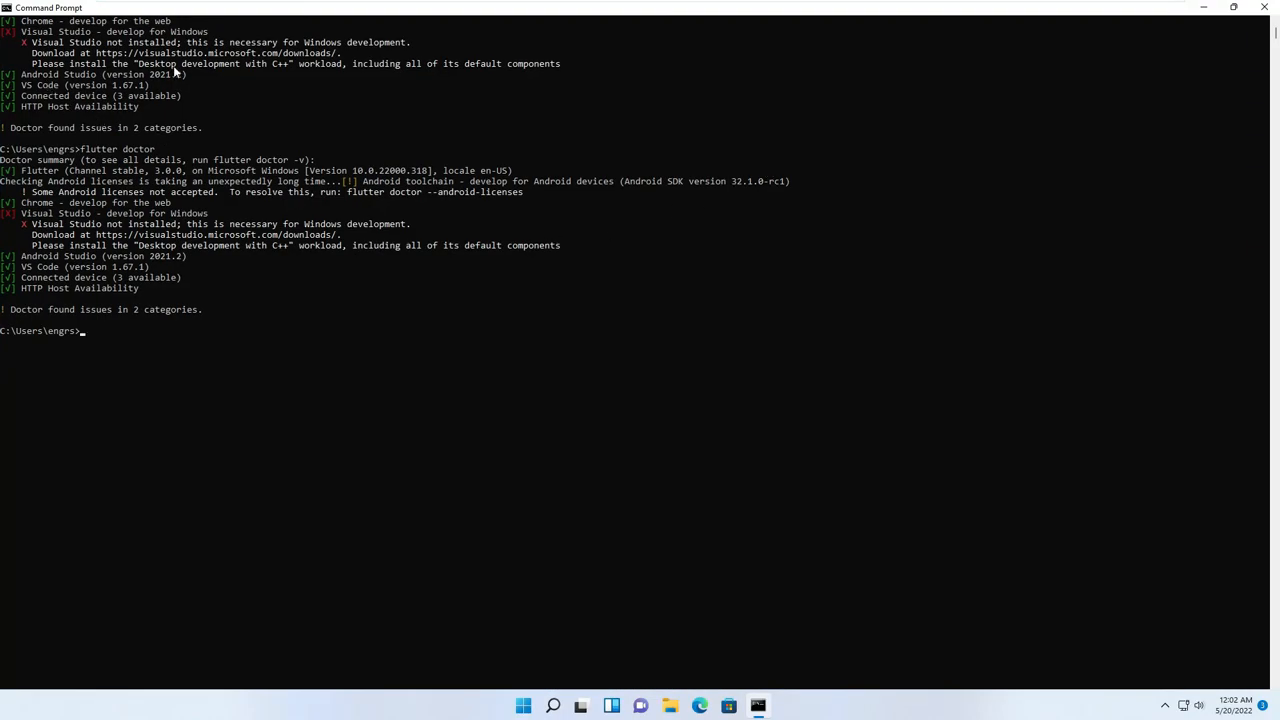
pyautogui.click(1276, 21)
pyautogui.click(1276, 21)
pyautogui.click(1276, 21)
pyautogui.click(1276, 21)
pyautogui.click(1276, 21)
pyautogui.click(1276, 21)
pyautogui.click(1276, 21)
pyautogui.click(1276, 21)
pyautogui.click(1276, 21)
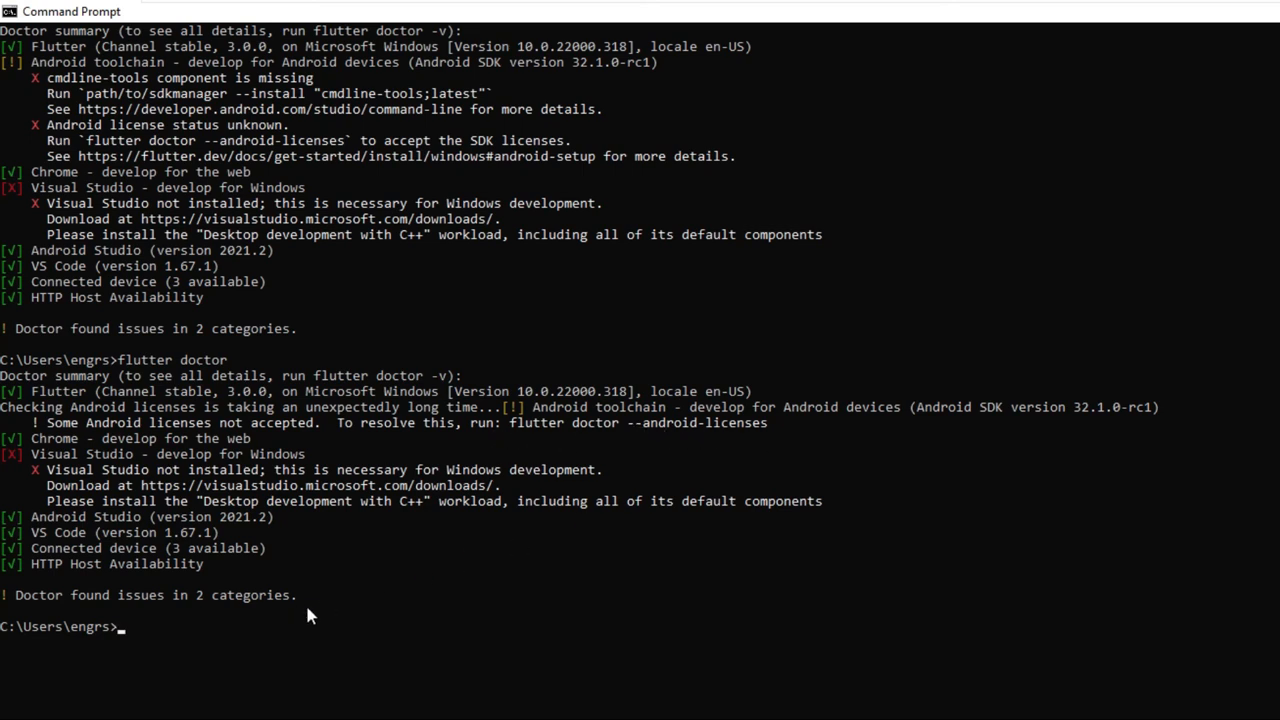
# Copy the suggested command flutter doctor --android-licenses from the report, run it, and answer y to review the unaccepted licenses.
pyautogui.moveTo(510, 424); pyautogui.dragTo(773, 425)
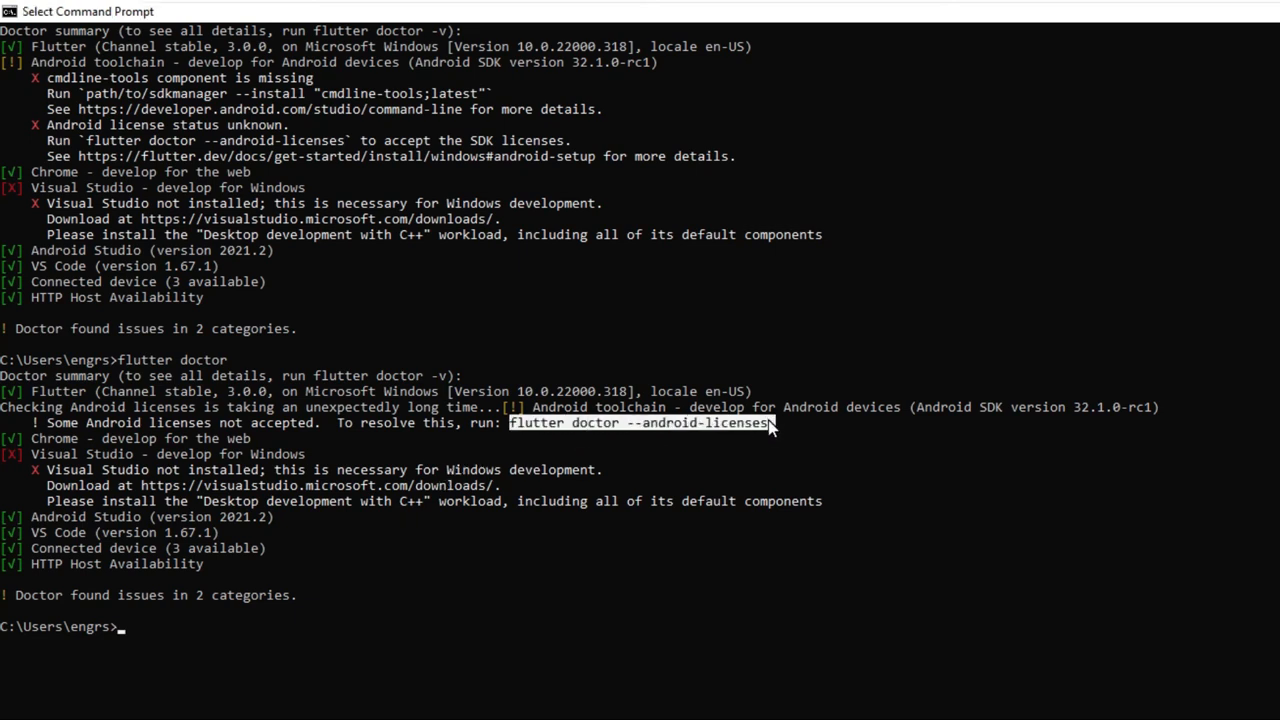
pyautogui.rightClick(772, 425)
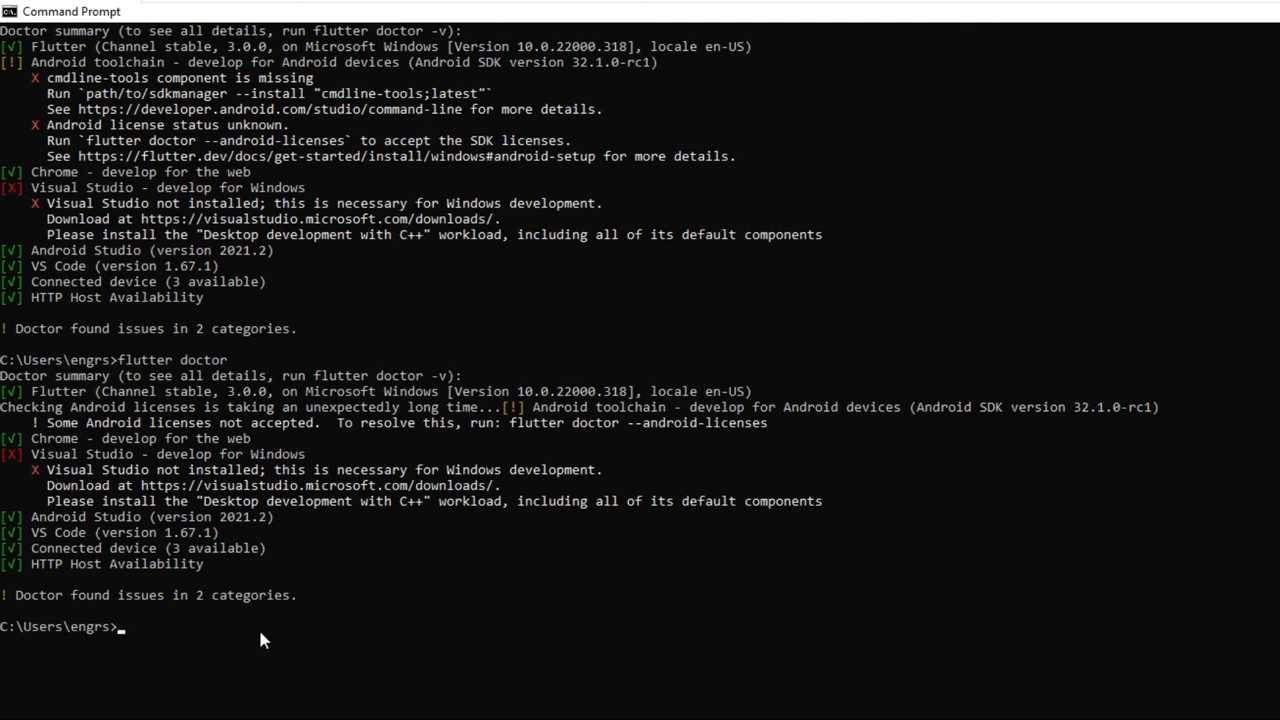
pyautogui.hotkey('ctrl', 'v')
pyautogui.press('Return')
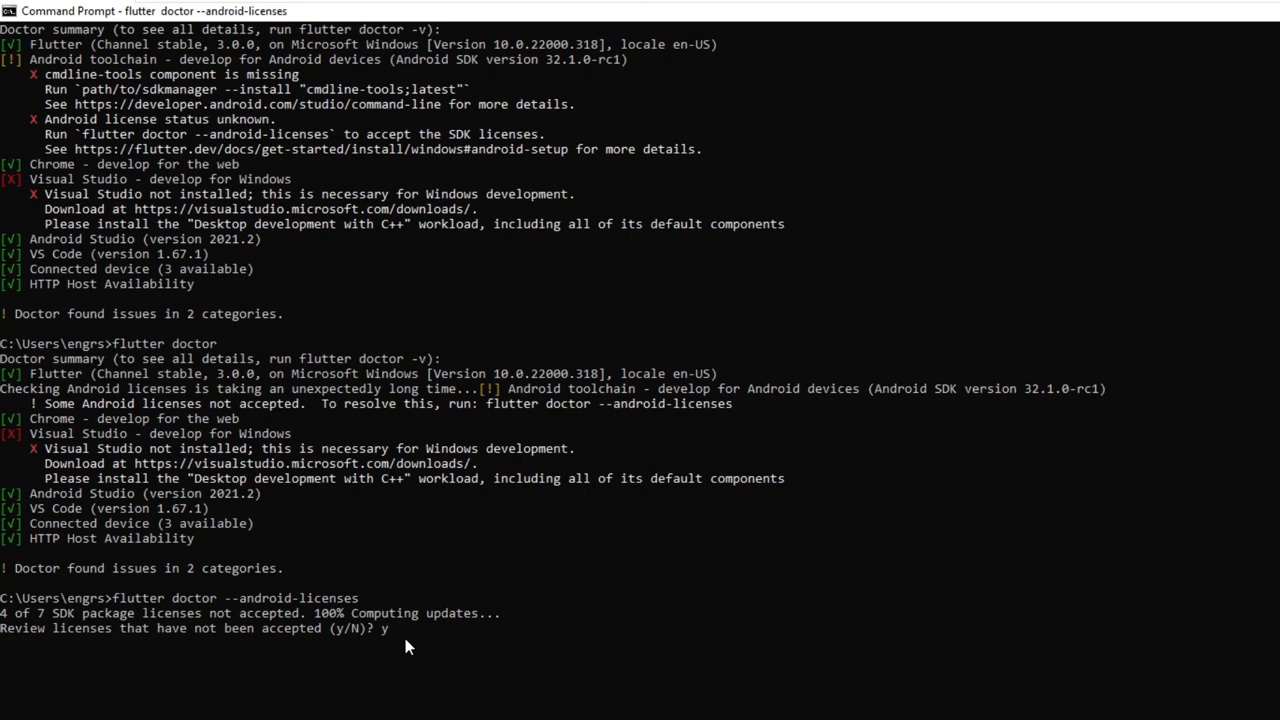
pyautogui.press('Return')
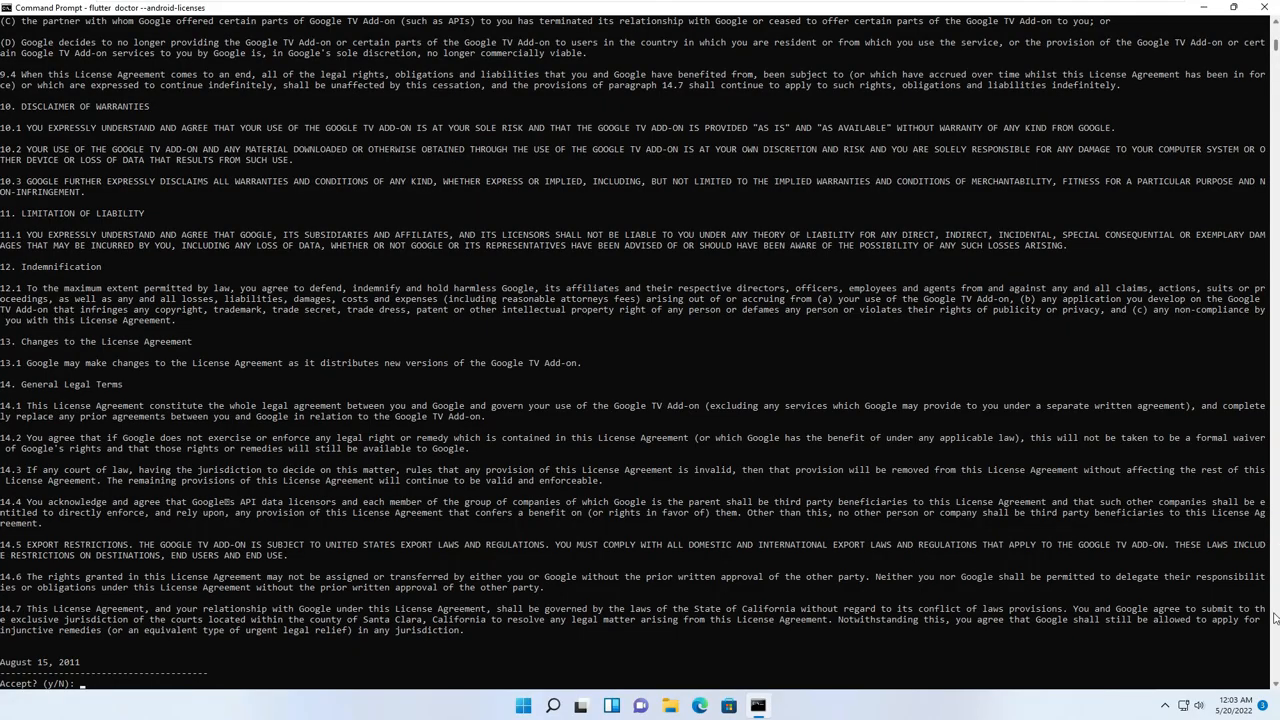
# Accept the Google TV Add-on license agreement by answering y.
pyautogui.click(1273, 687)
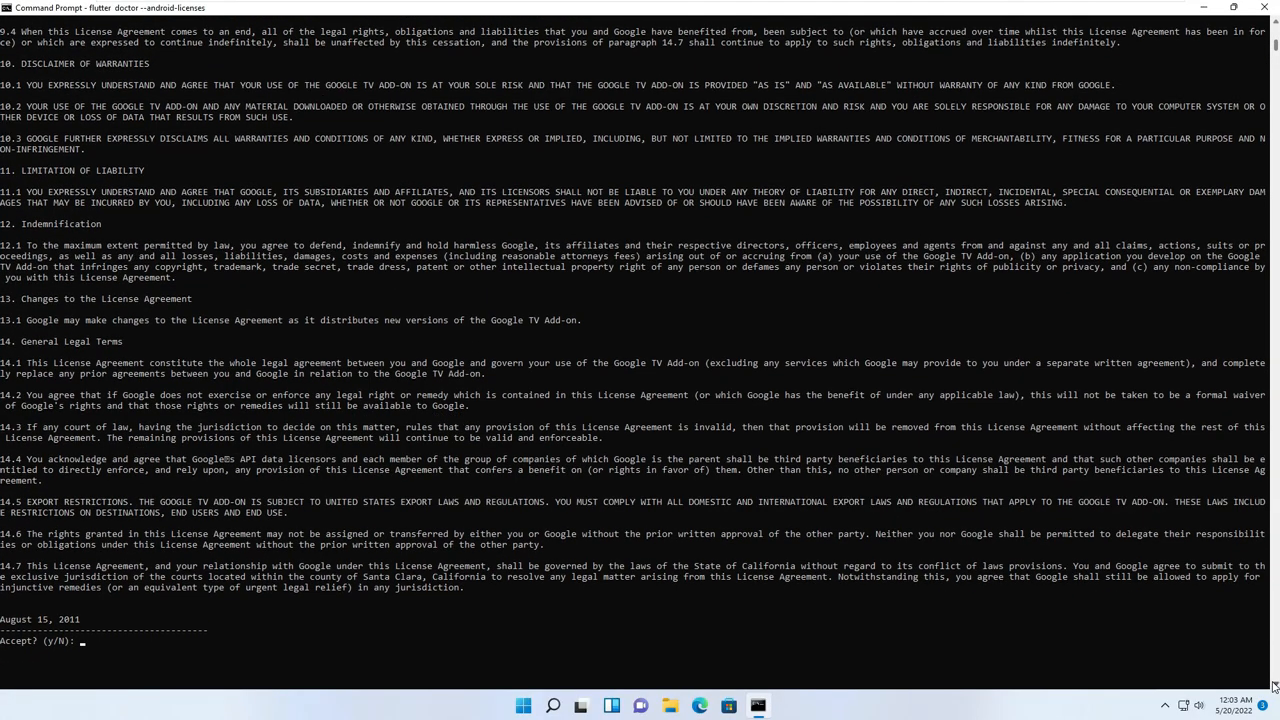
pyautogui.click(1273, 687)
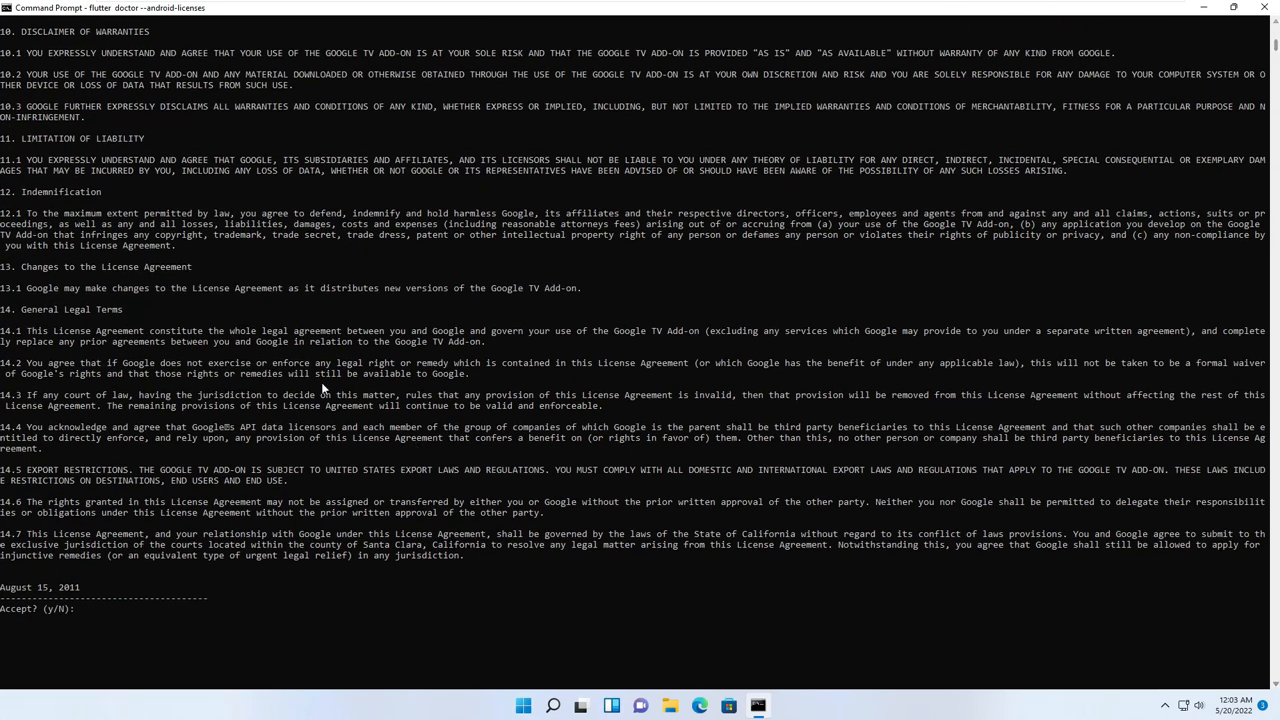
pyautogui.click(88, 612)
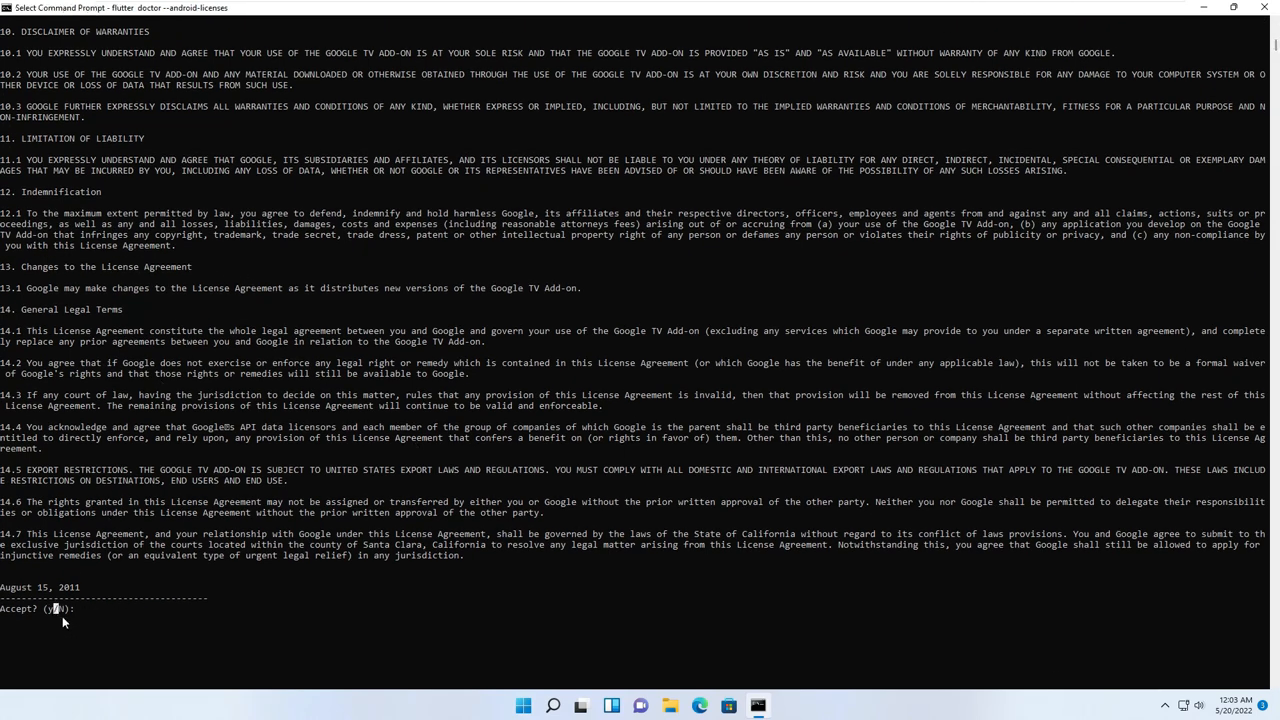
pyautogui.click(99, 610)
pyautogui.write('y')
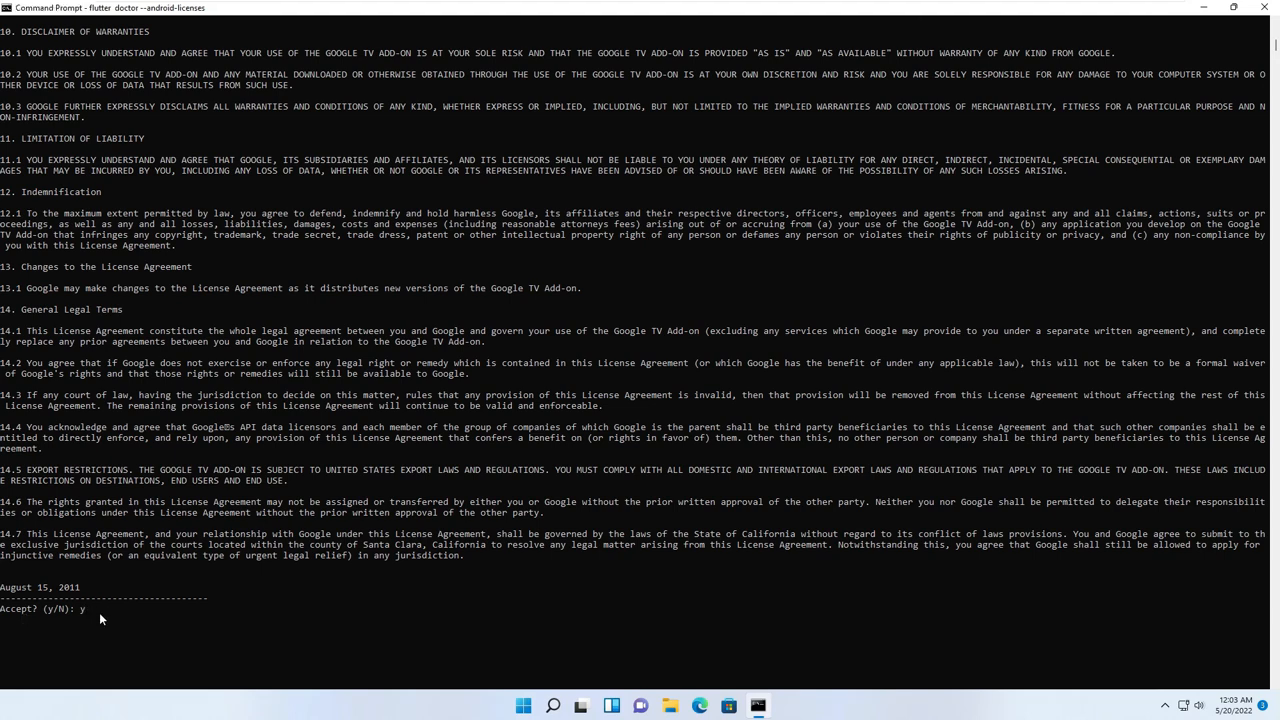
pyautogui.press('Return')
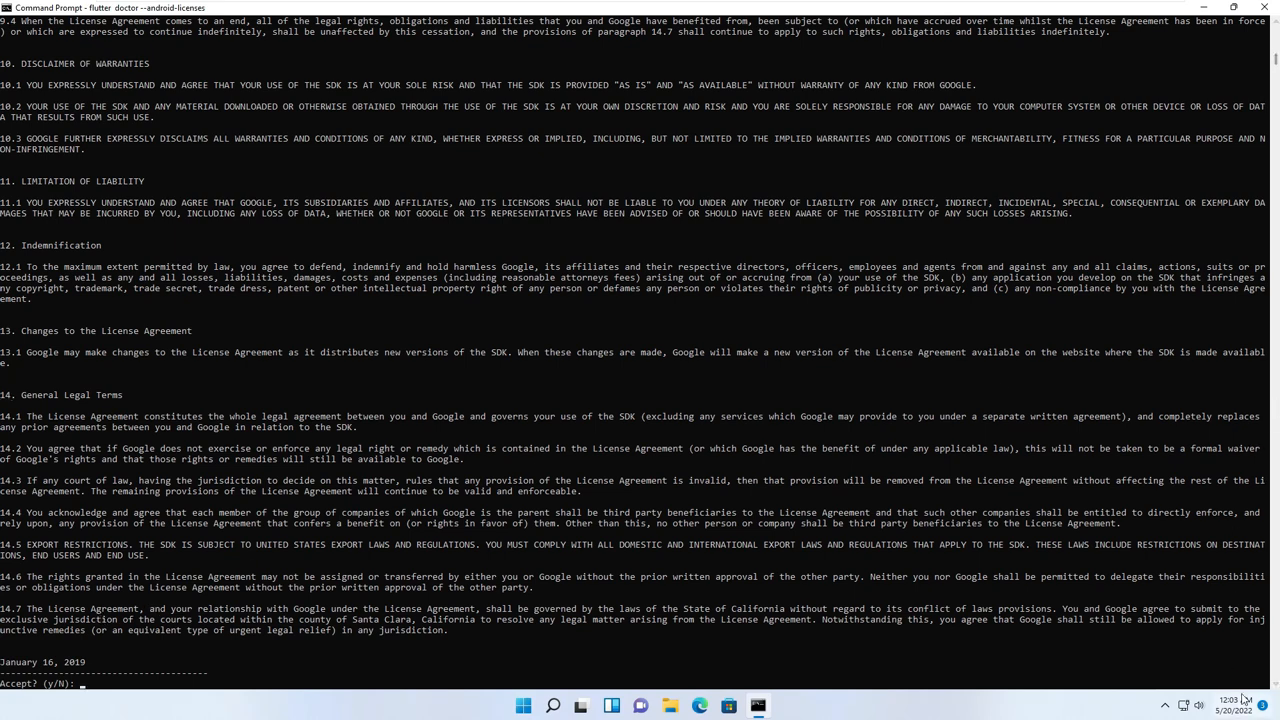
# Accept the remaining SDK, GDK and MIPS license agreements, answering y to each.
pyautogui.click(87, 684)
pyautogui.write('y')
pyautogui.press('Return')
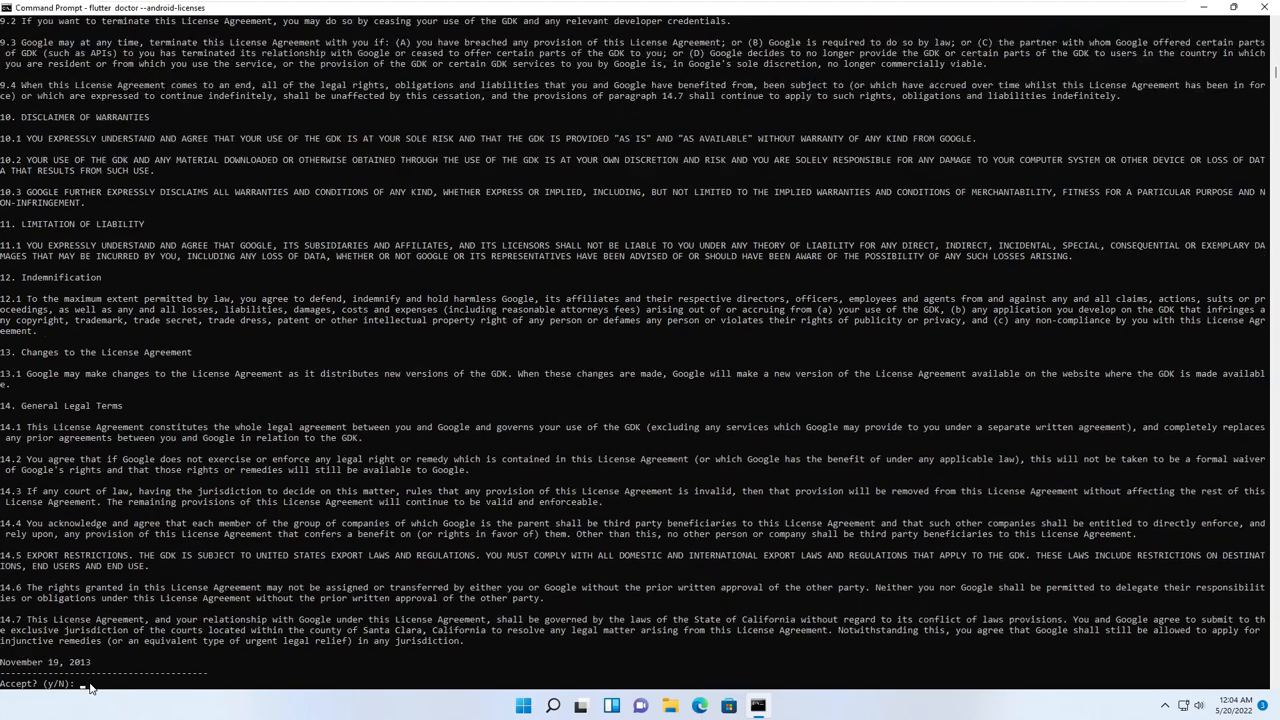
pyautogui.write('y')
pyautogui.press('Return')
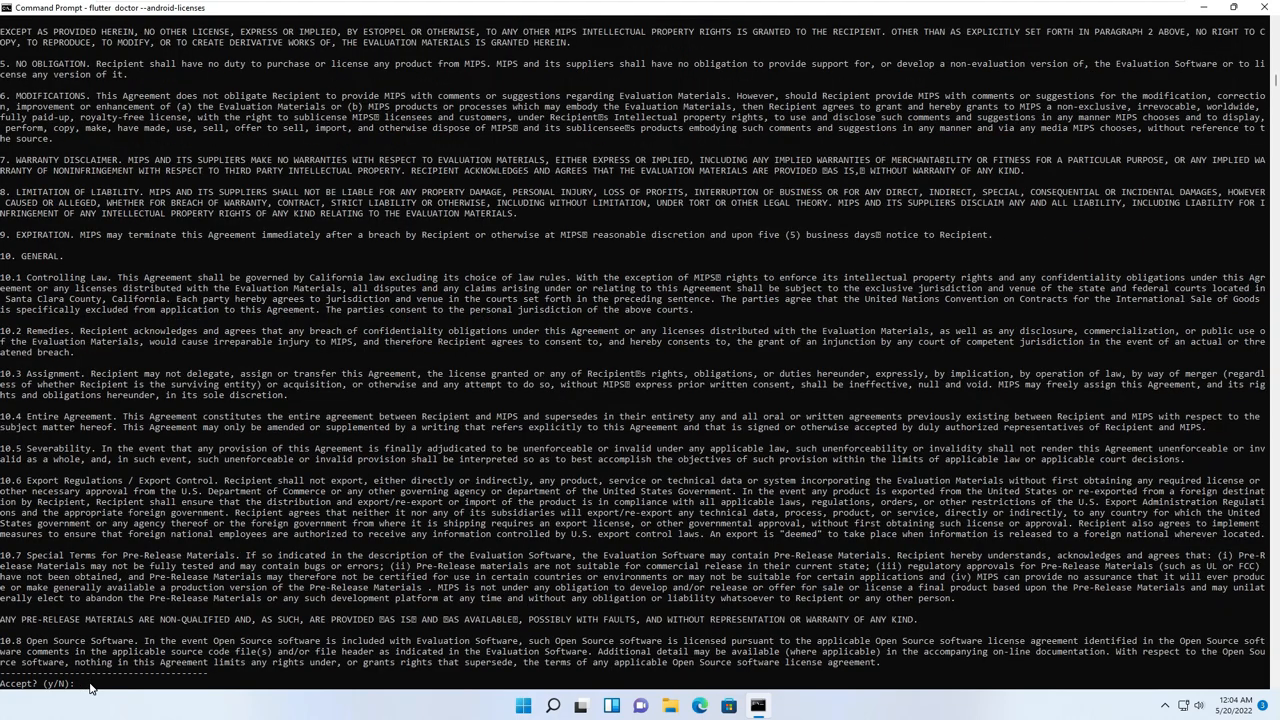
pyautogui.write('y')
pyautogui.press('Return')
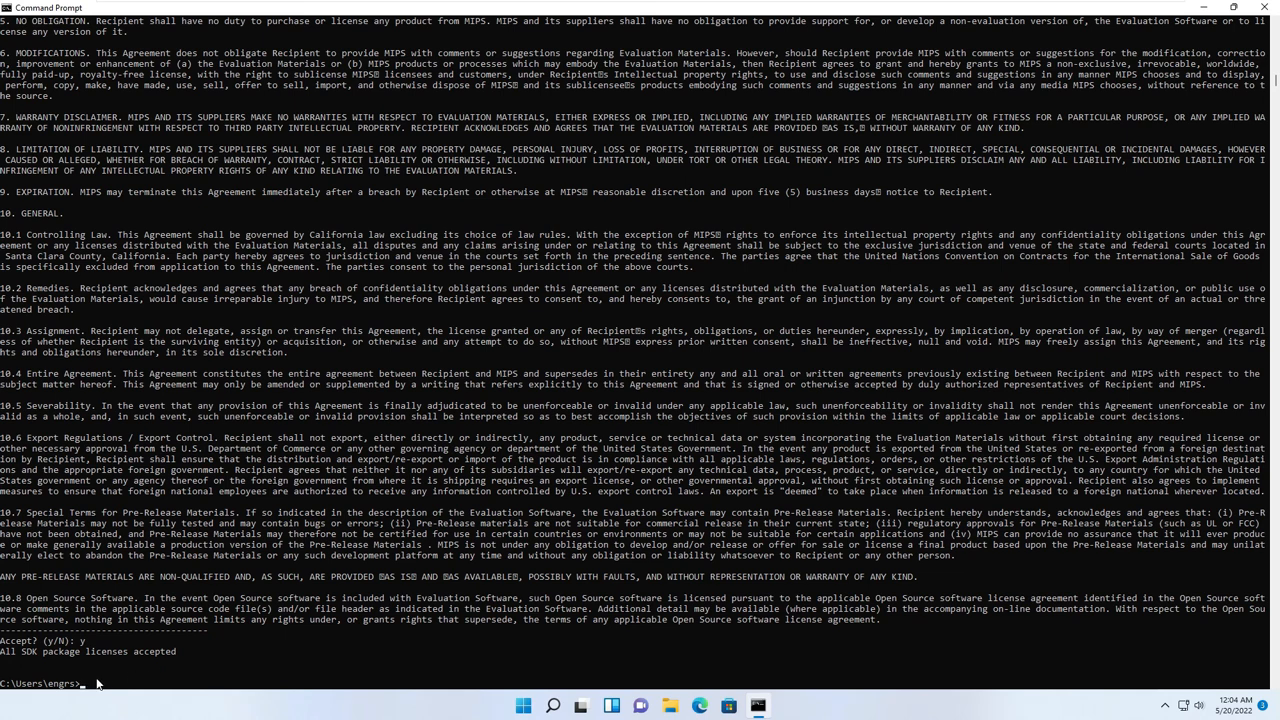
# Rerun flutter doctor from the command history to recheck the Android toolchain.
pyautogui.scroll(-8, 417, 390)
pyautogui.press('Up')
pyautogui.press('Up')
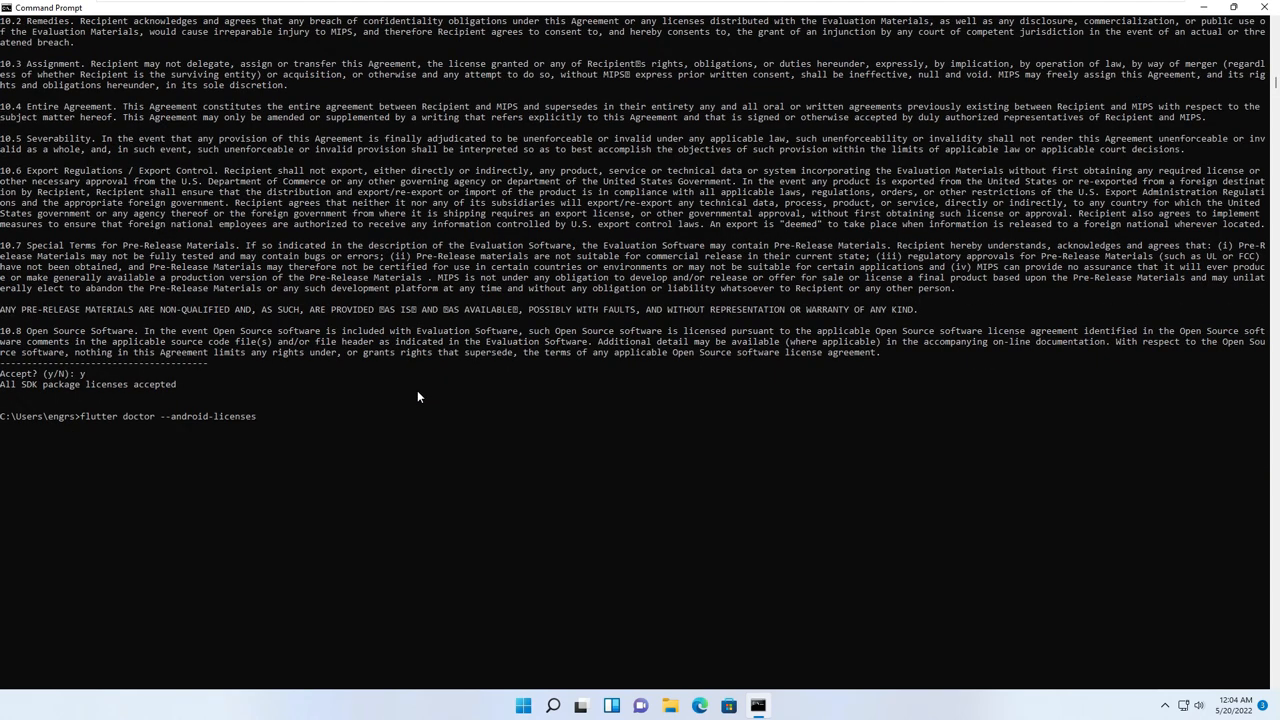
pyautogui.press('Return')
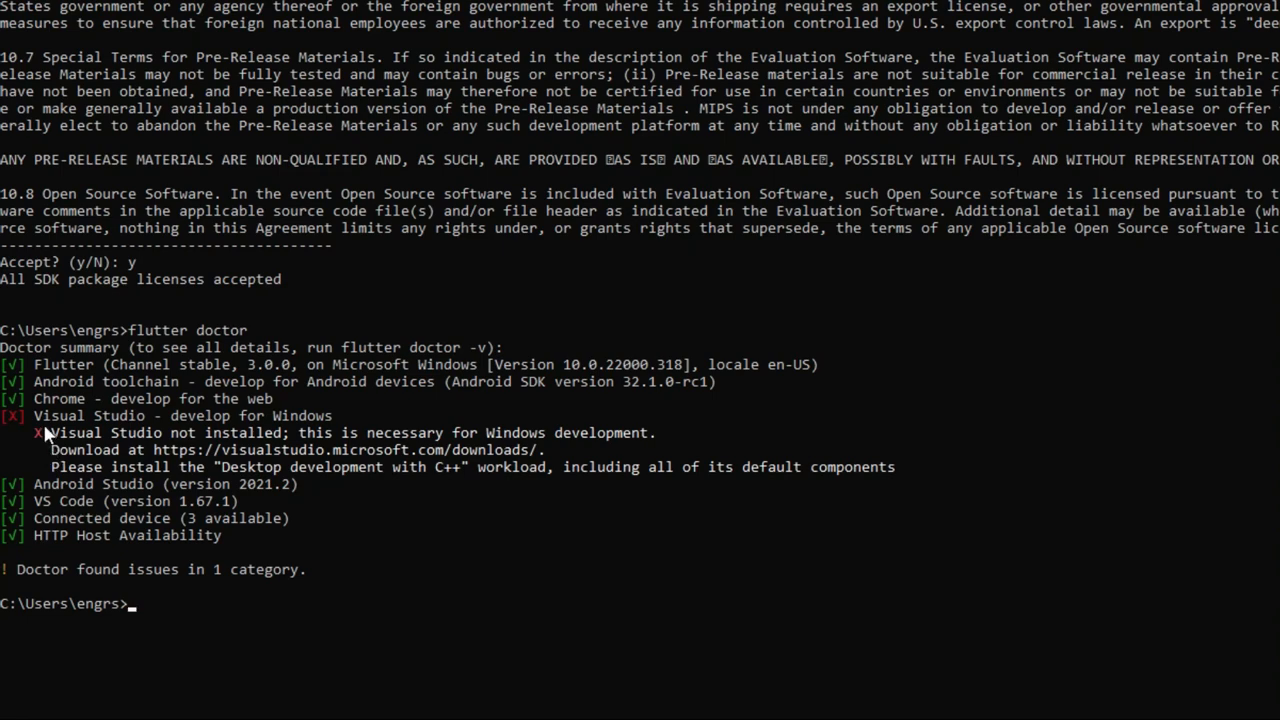
# Examine the Visual Studio entry and the other checks in the latest flutter doctor report.
pyautogui.moveTo(36, 410); pyautogui.dragTo(905, 470)
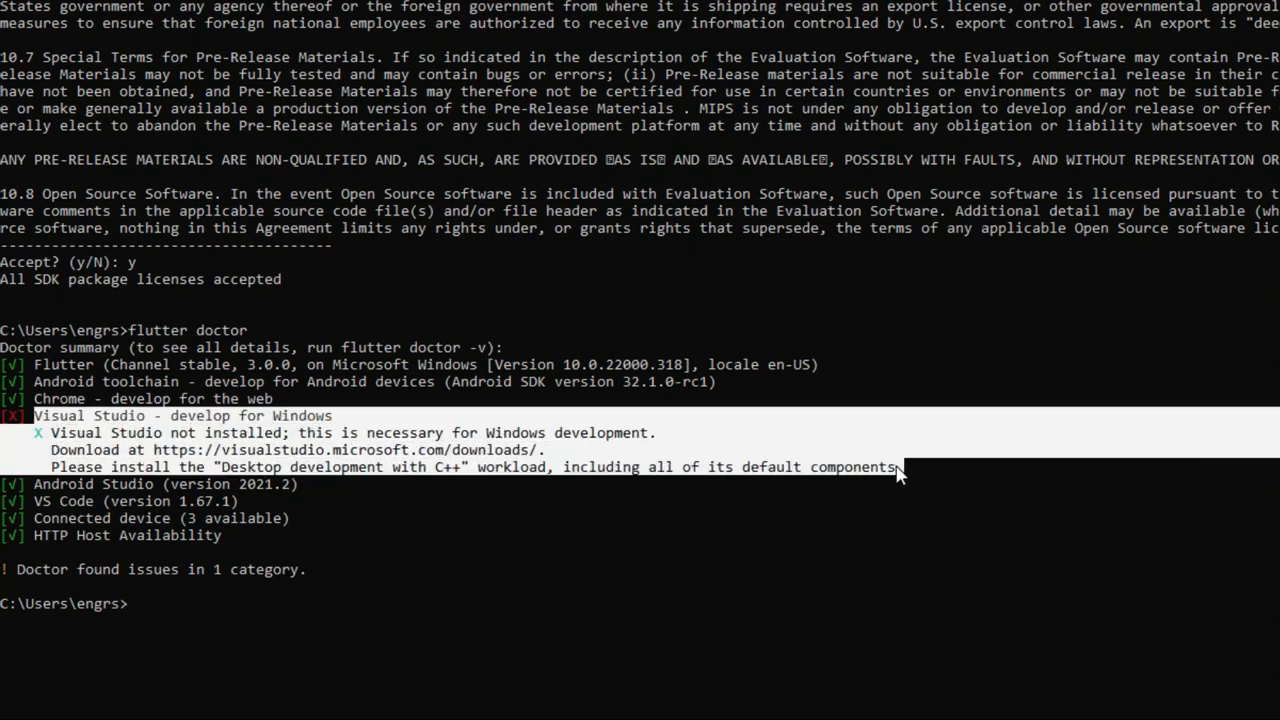
pyautogui.rightClick(172, 452)
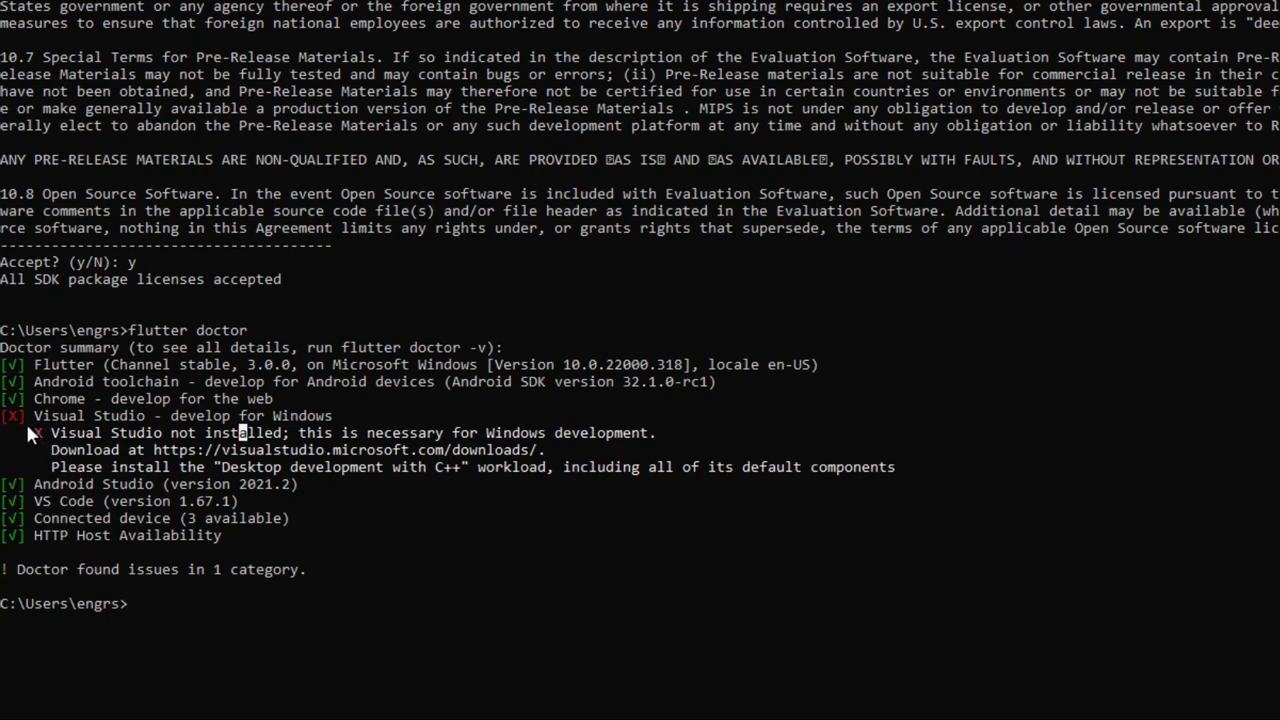
pyautogui.moveTo(12, 414); pyautogui.dragTo(907, 466)
pyautogui.click(455, 538)
pyautogui.moveTo(221, 533); pyautogui.dragTo(5, 370)
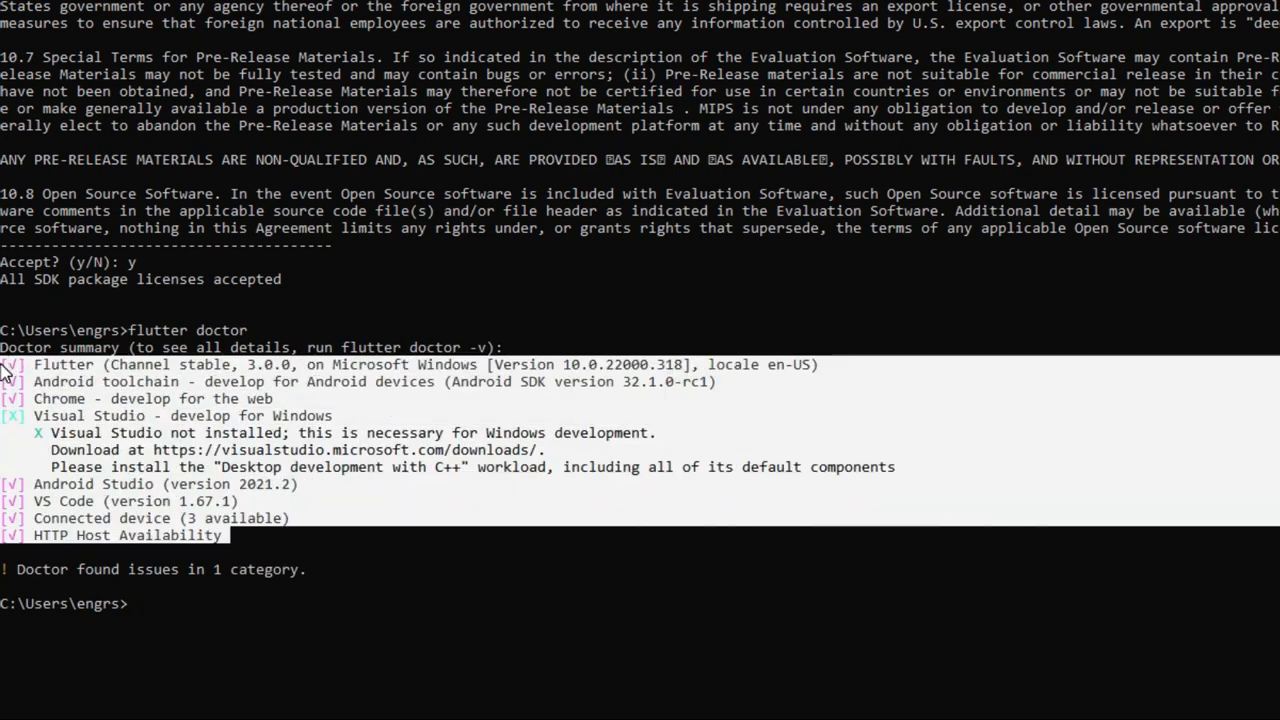
pyautogui.click(201, 451)
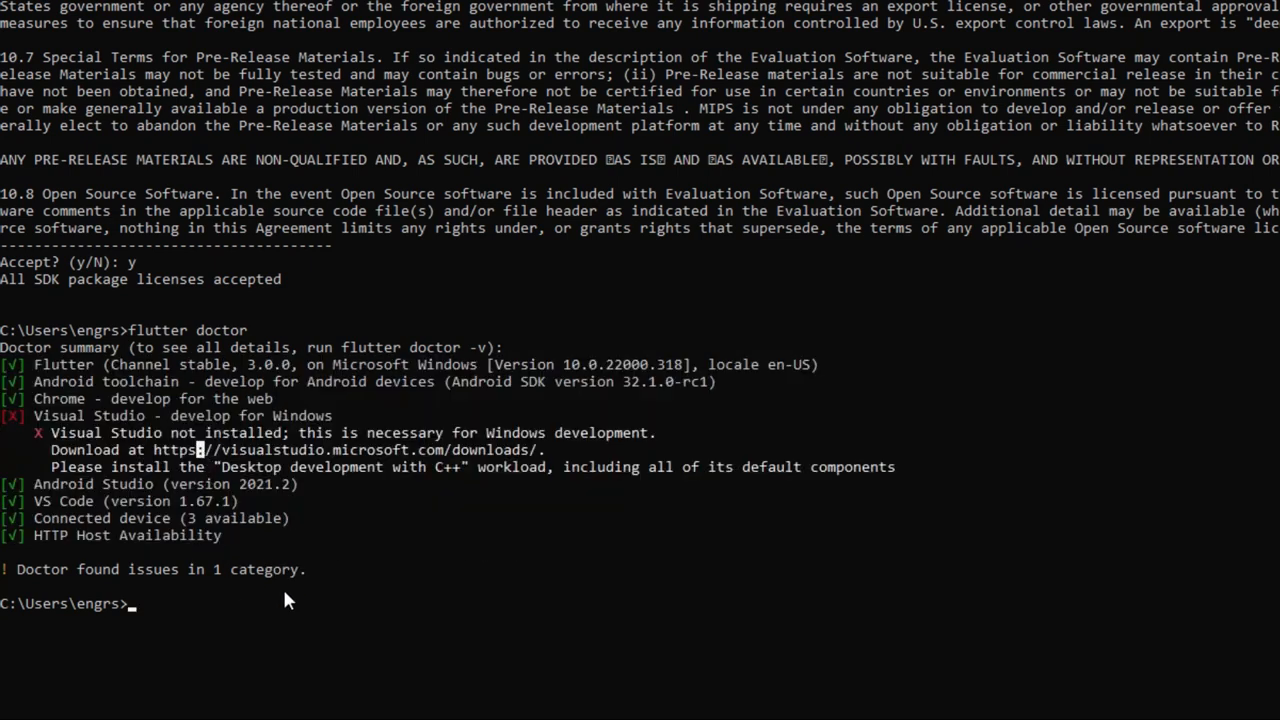